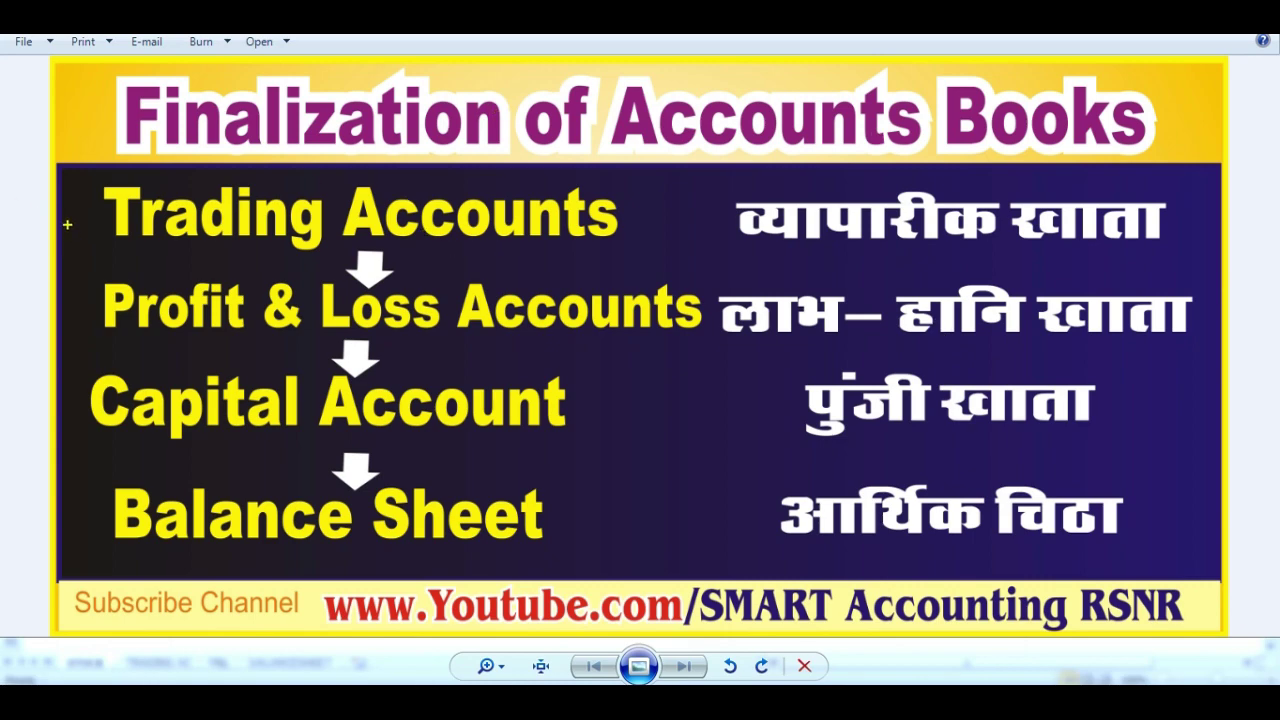
Step: Tick off the Trading, Profit & Loss, Capital Account and Balance Sheet stages, then clear the marks
left_click_drag(68, 217, 140, 199)
left_click_drag(68, 302, 148, 276)
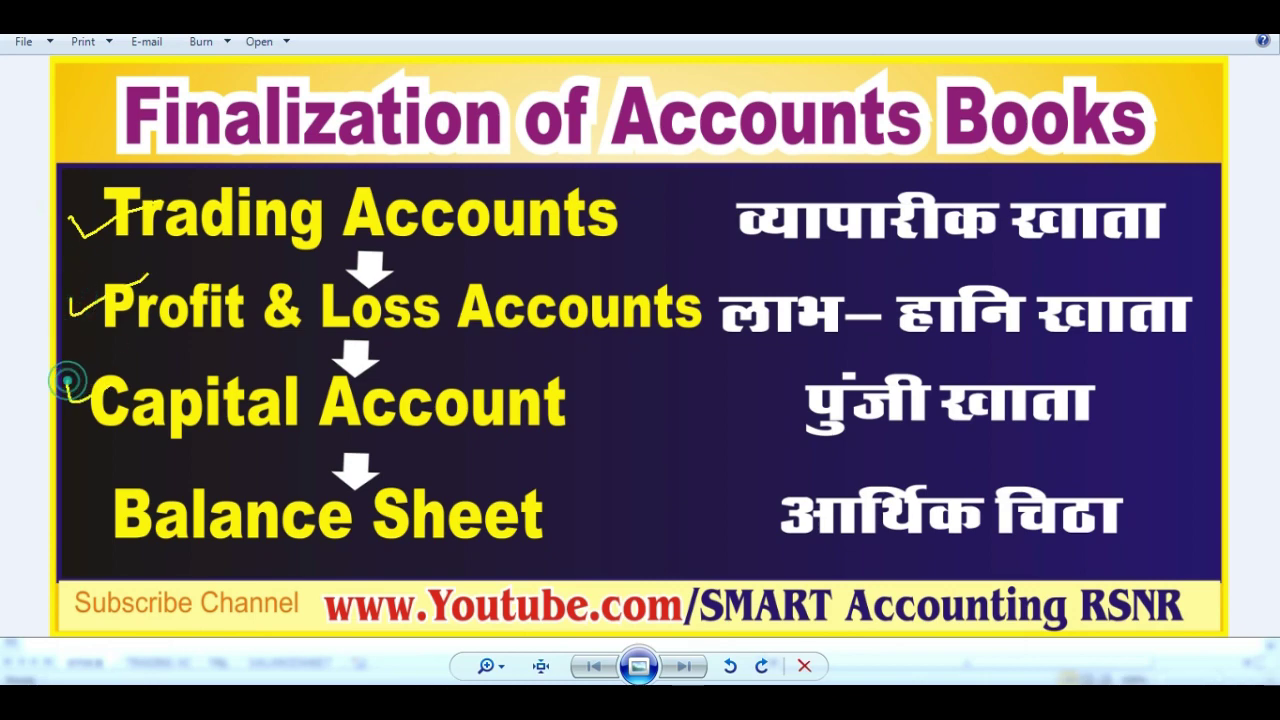
left_click_drag(66, 388, 133, 370)
left_click_drag(82, 500, 145, 479)
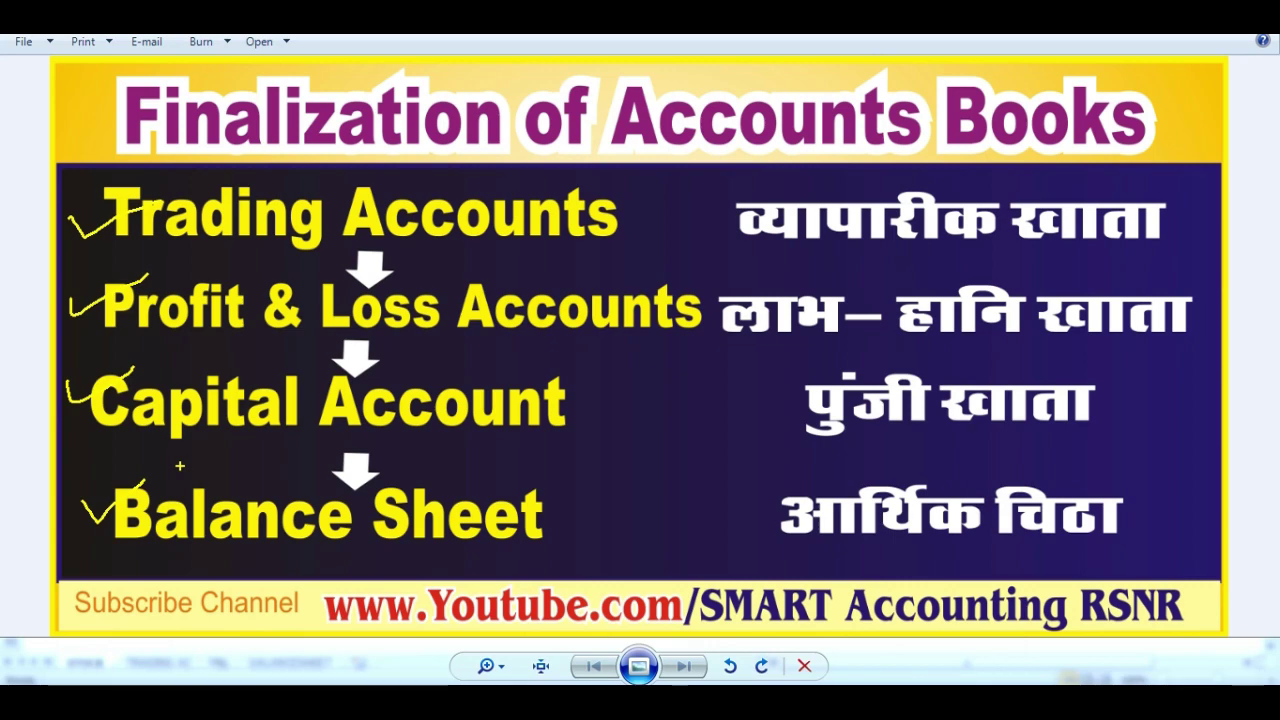
key("Escape")
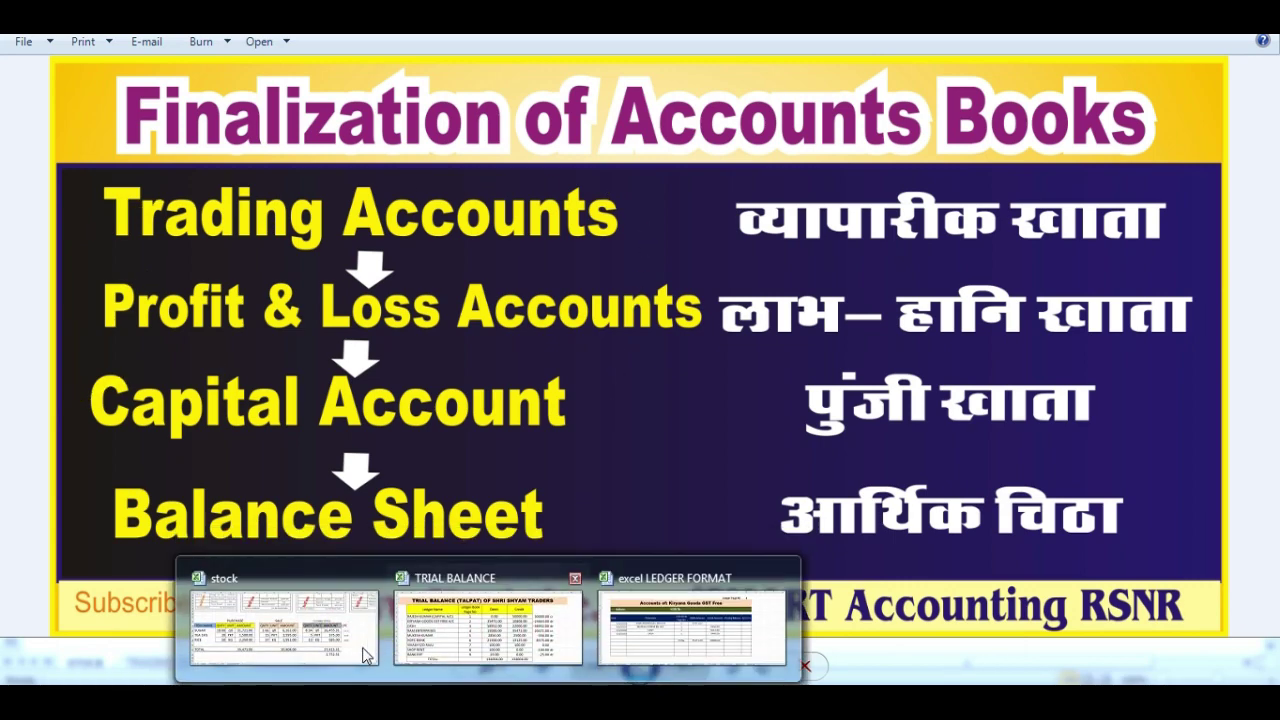
Step: In the stock workbook, highlight the PURCHASE, SALE and CLOSING STOCK blocks in turn
left_click(340, 630)
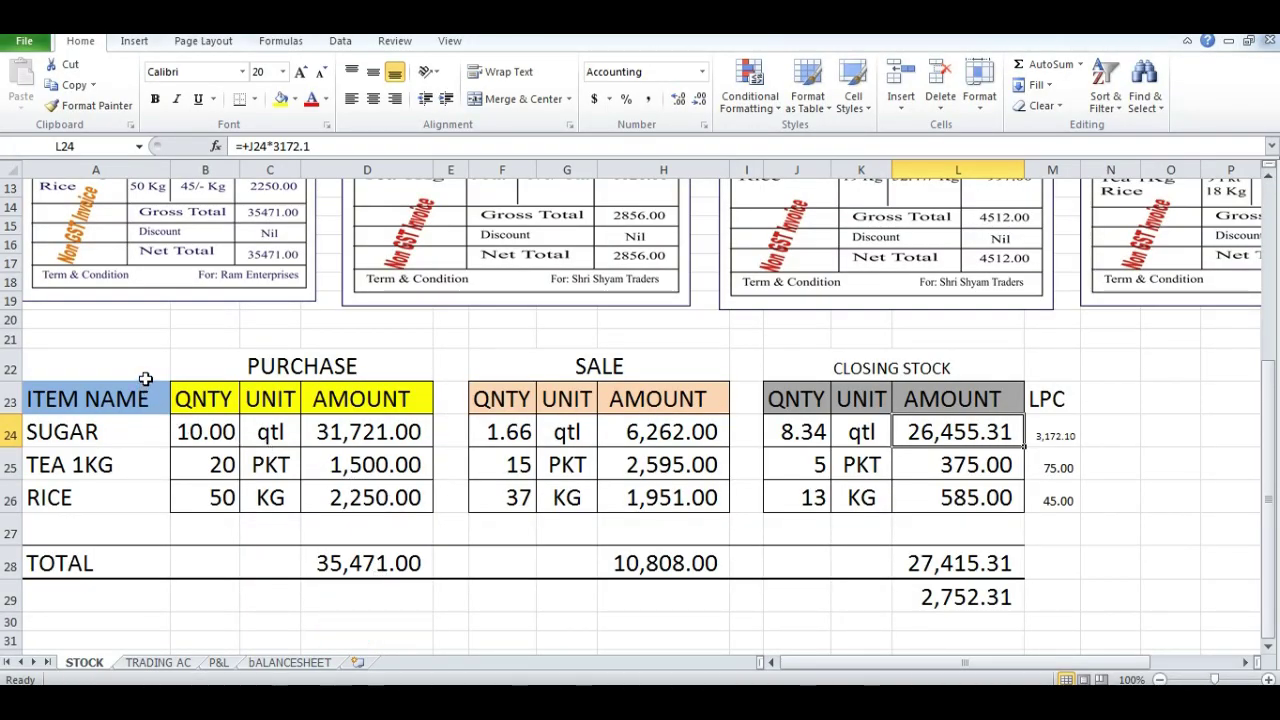
left_click_drag(237, 370, 318, 497)
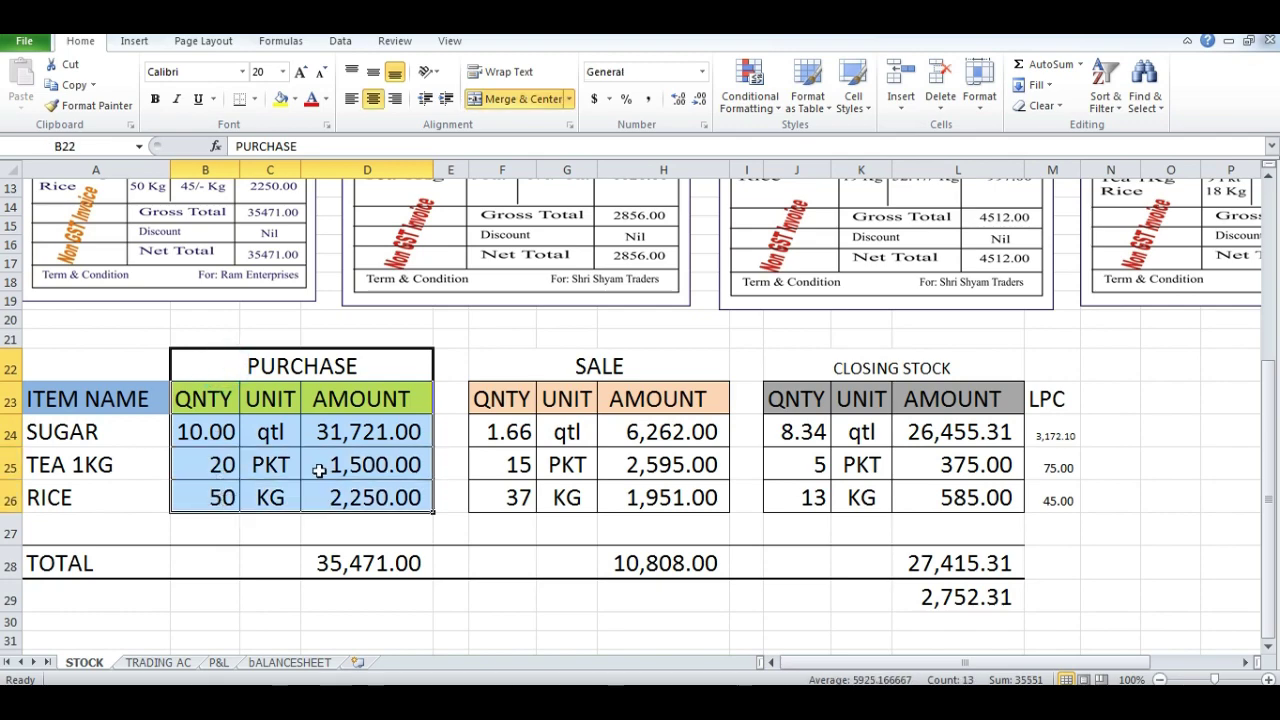
left_click_drag(511, 355, 590, 500)
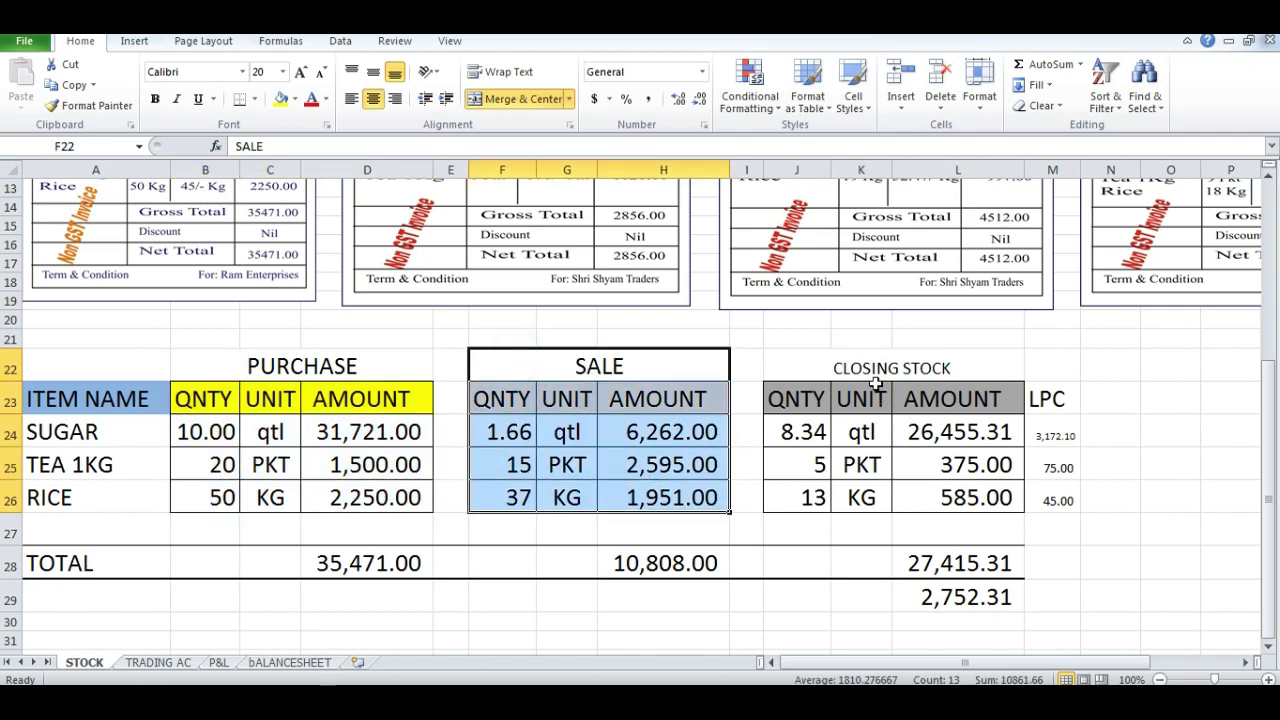
left_click_drag(857, 367, 928, 500)
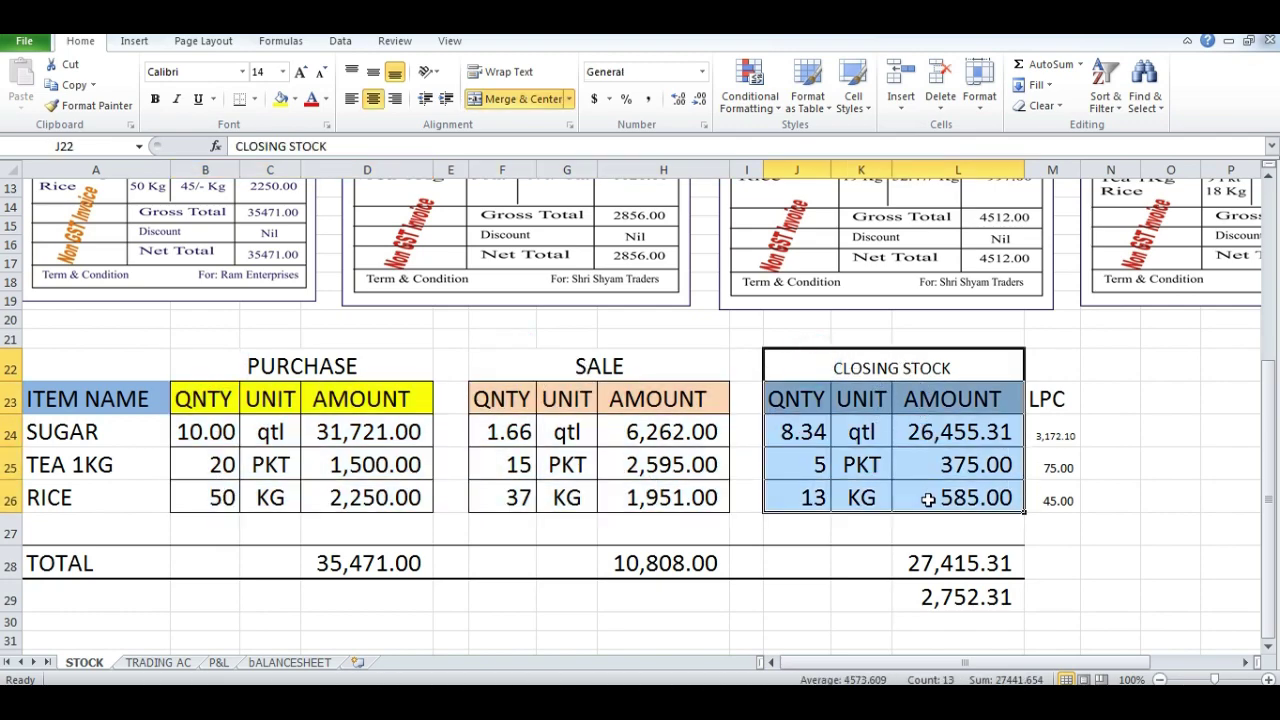
left_click(352, 335)
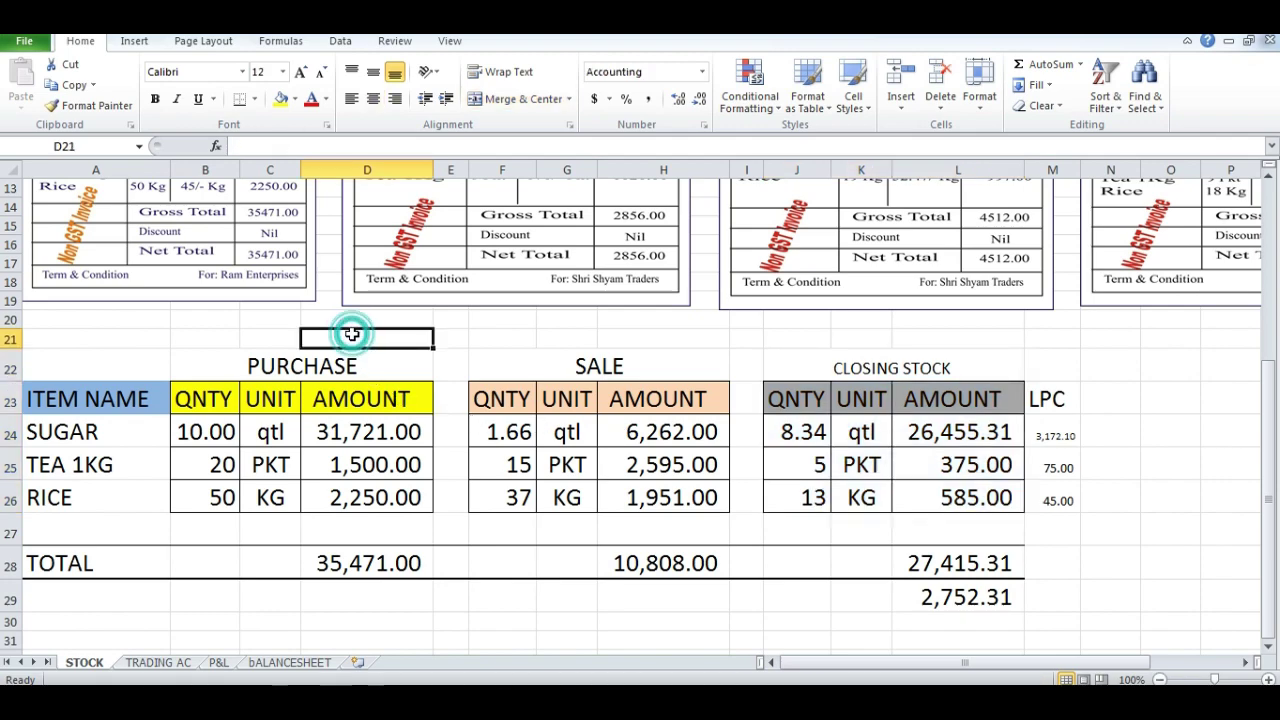
Step: Point out the Ram Enterprises purchase invoice, then check the closing stock block and sugar's value formula
scroll(420, 392, "up", 4)
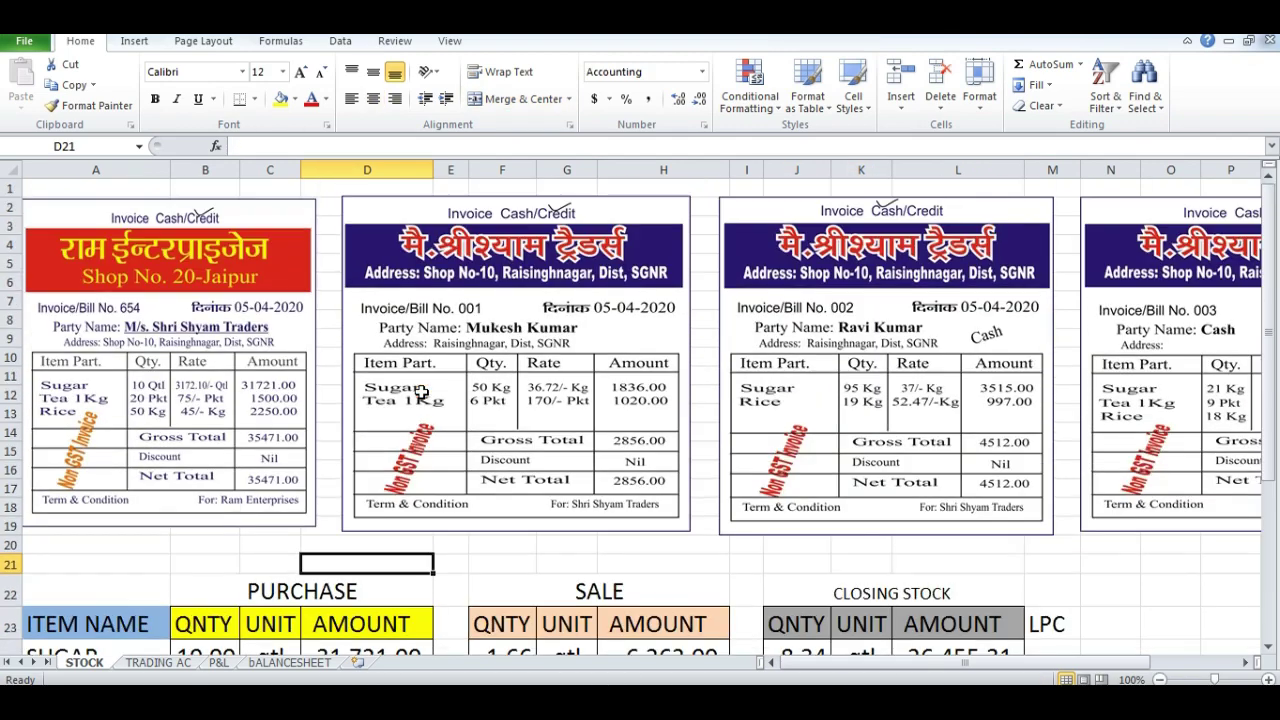
left_click(244, 343)
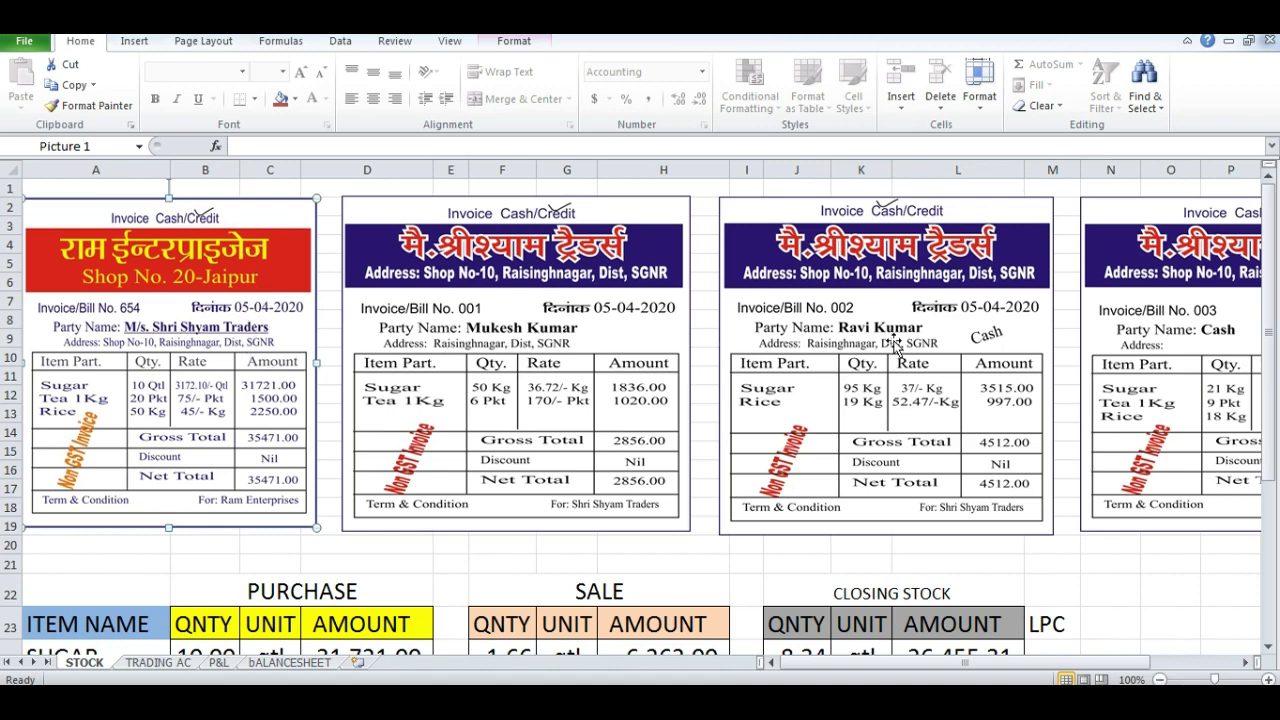
scroll(207, 420, "down", 1)
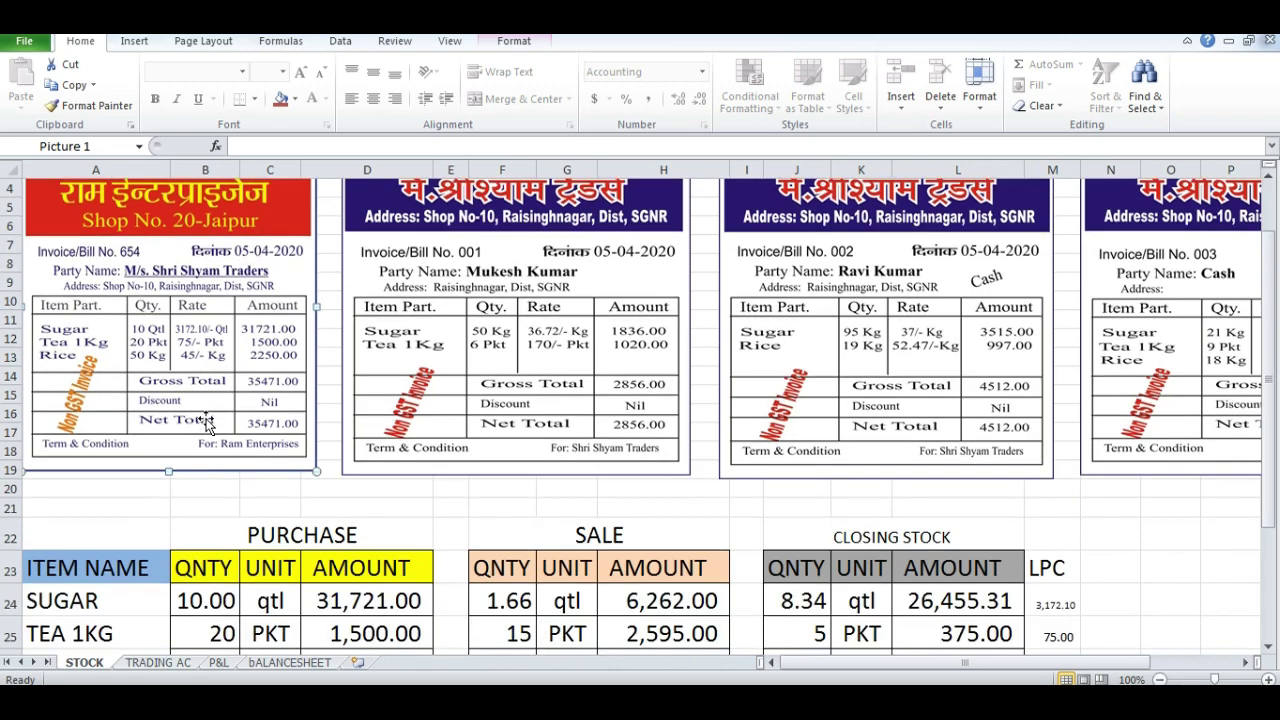
scroll(207, 420, "down", 1)
scroll(396, 470, "up", 2)
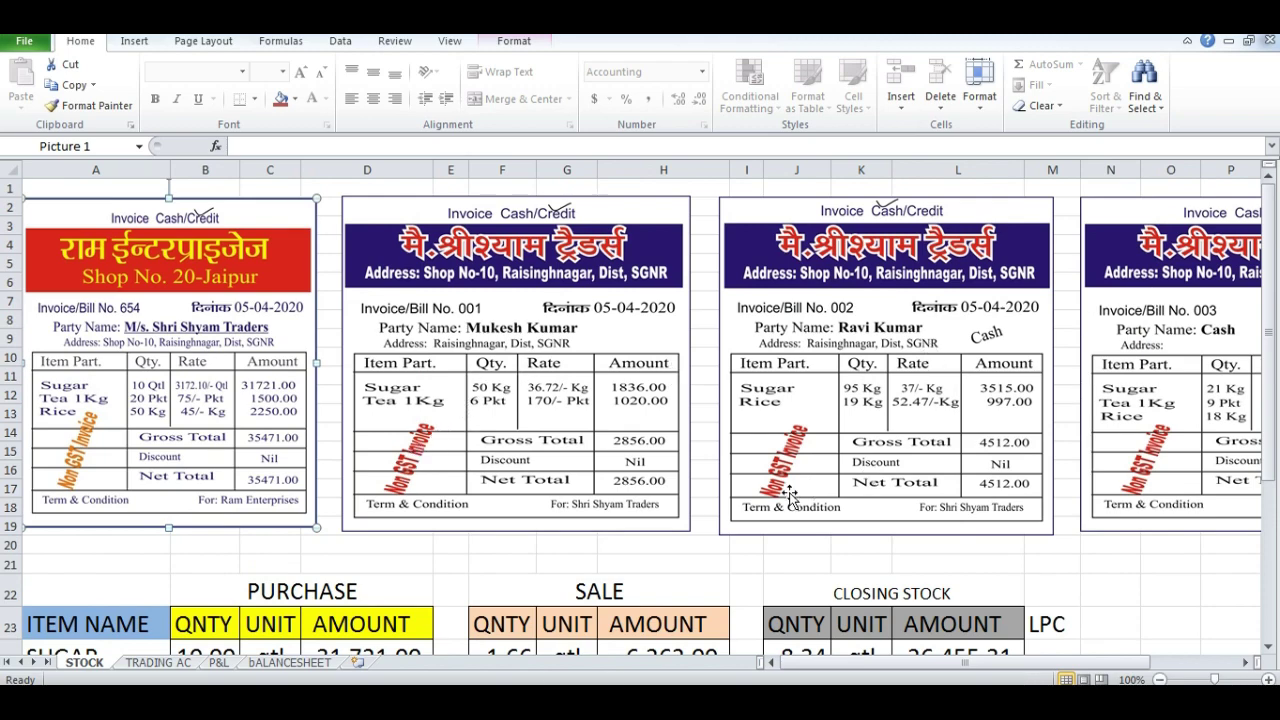
scroll(612, 515, "down", 2)
scroll(596, 541, "down", 2)
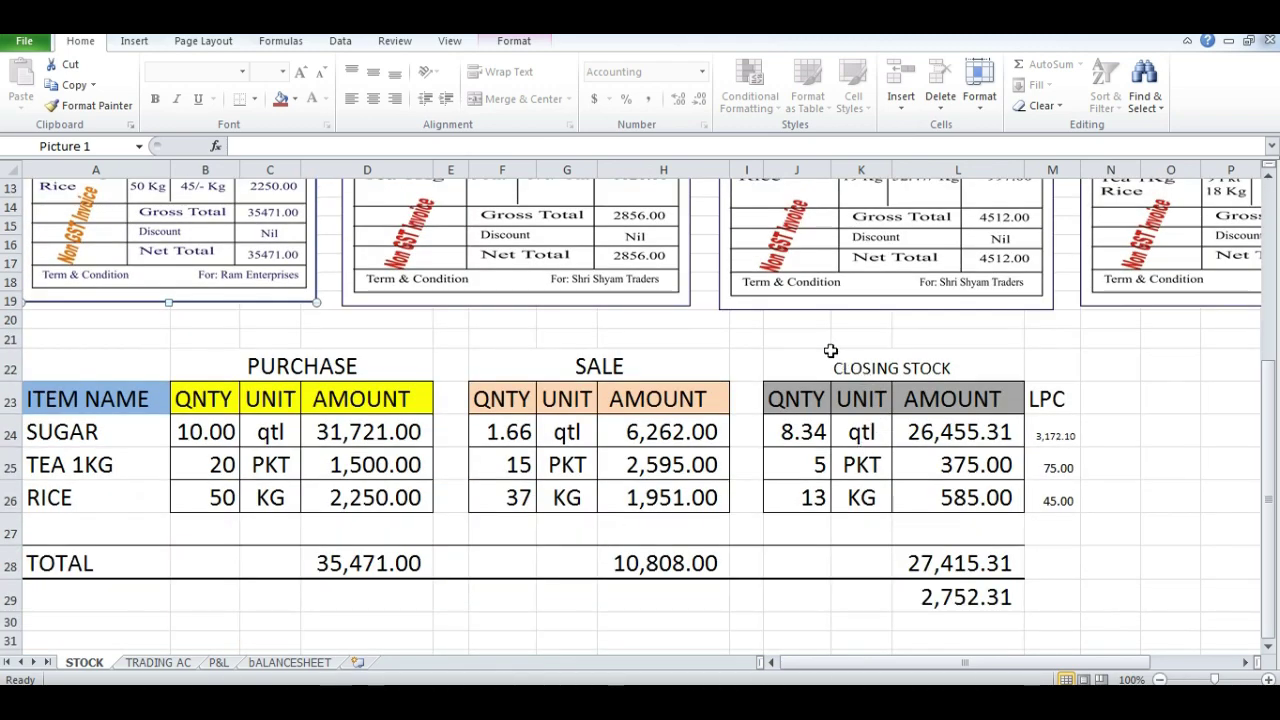
left_click_drag(797, 340, 819, 517)
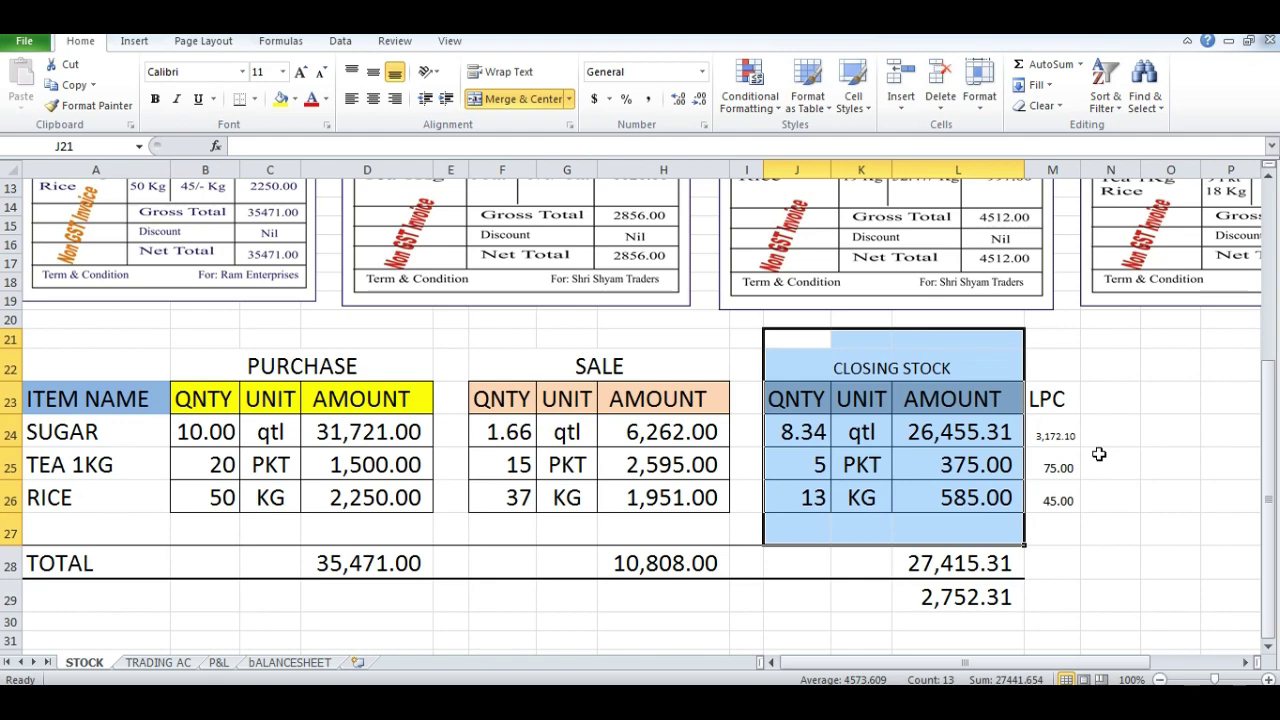
left_click(1120, 432)
Step: Review the sugar closing stock value formula and the purchase and sale total formulas
left_click(978, 430)
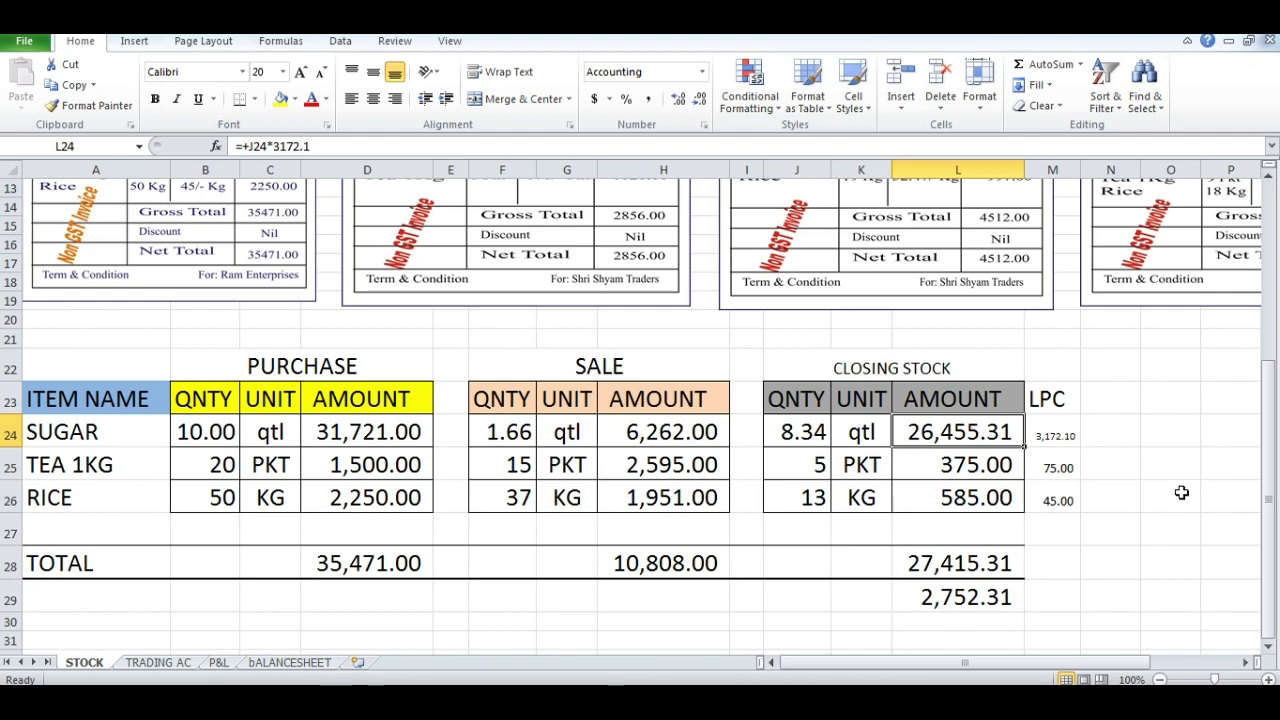
left_click(347, 565)
left_click(648, 560)
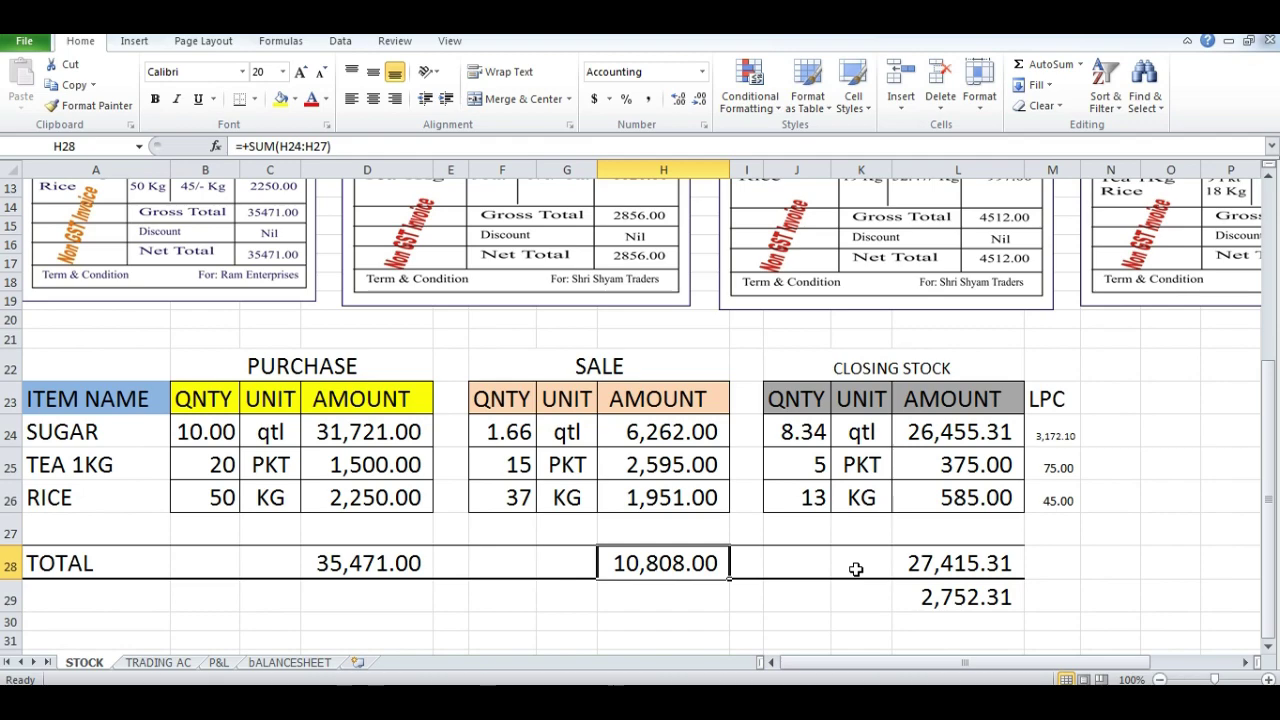
left_click(383, 563)
left_click(637, 571)
Step: In the Kiryana Goods ledger, check the debit total 35471.00 and credit total 10808.00
left_click(640, 645)
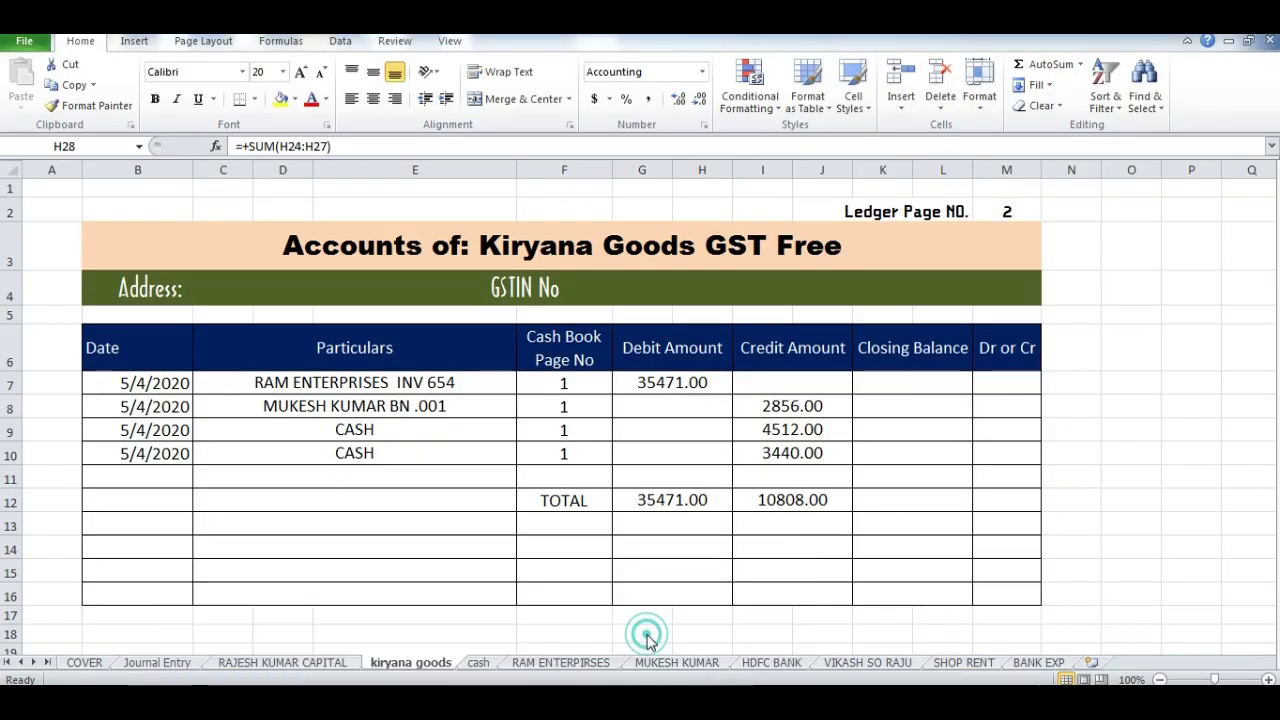
left_click(680, 545)
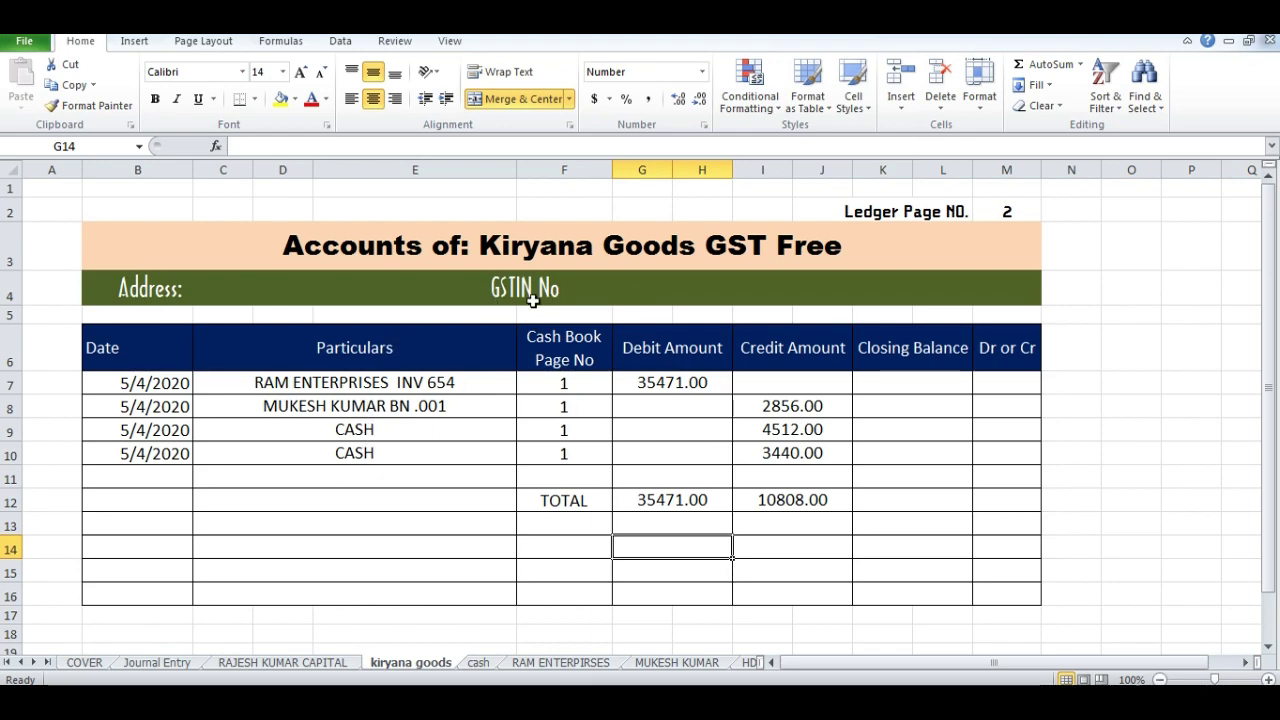
left_click(497, 245)
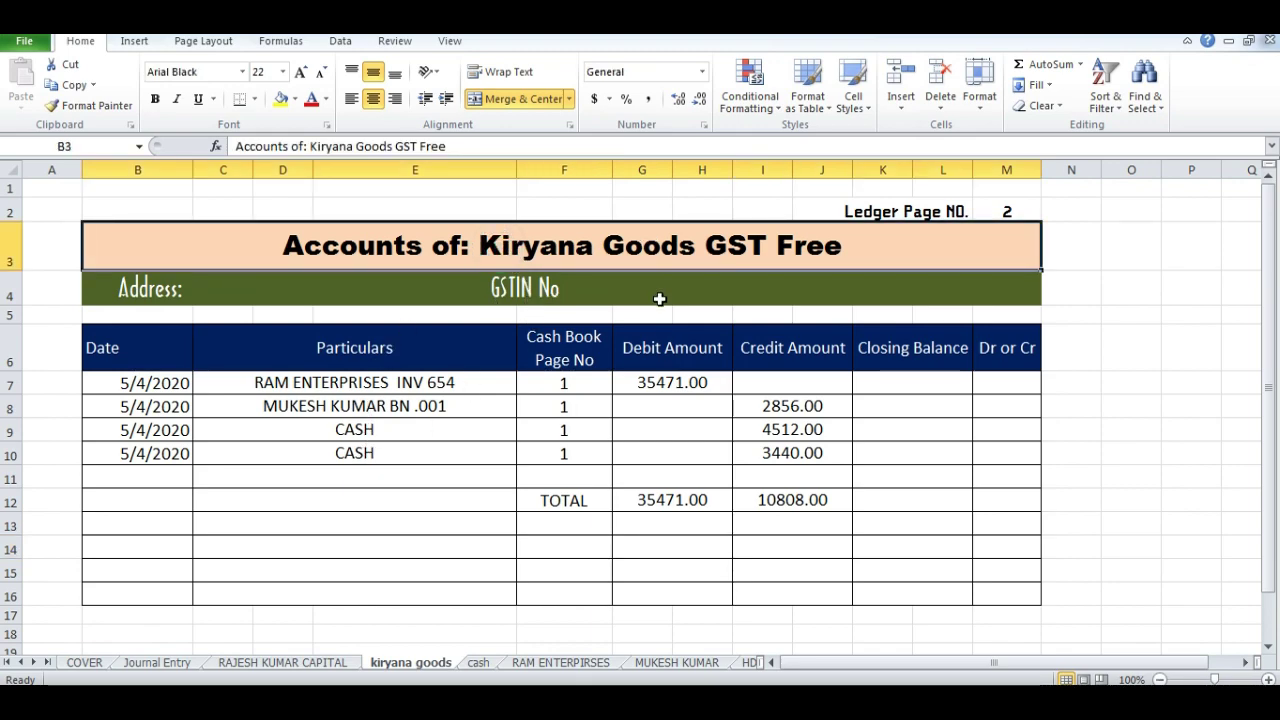
left_click(683, 501)
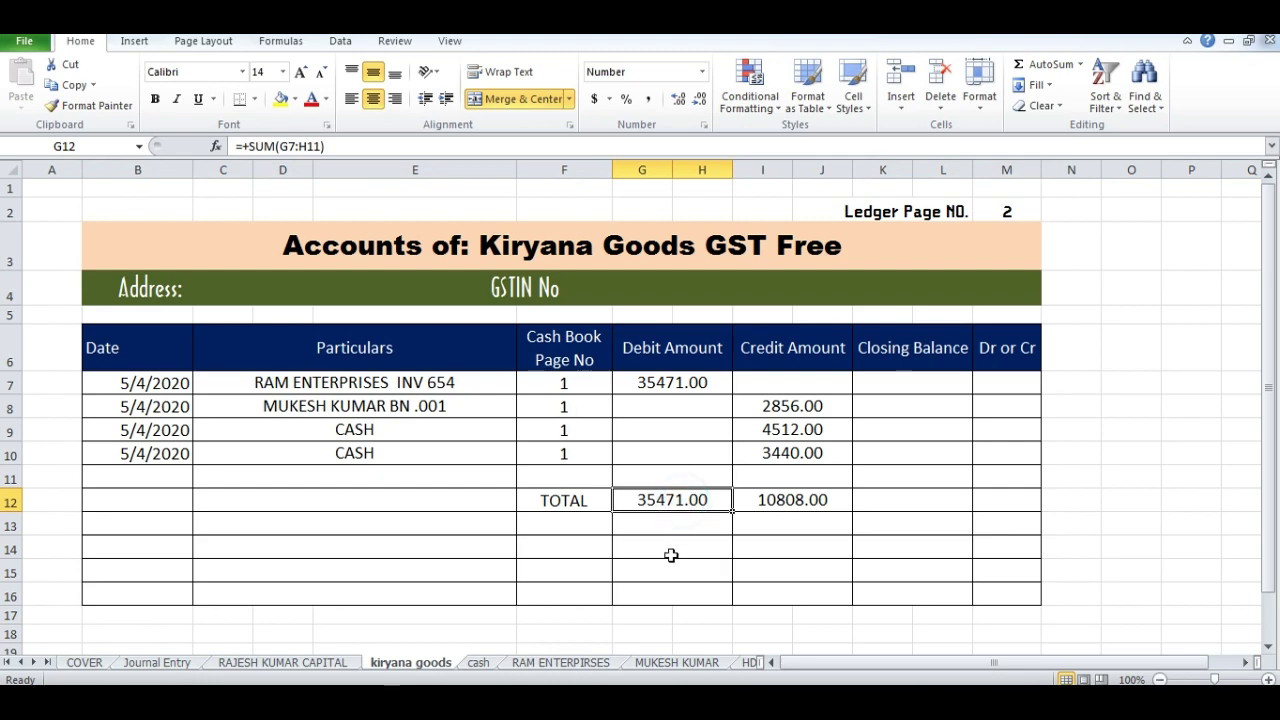
left_click(790, 500)
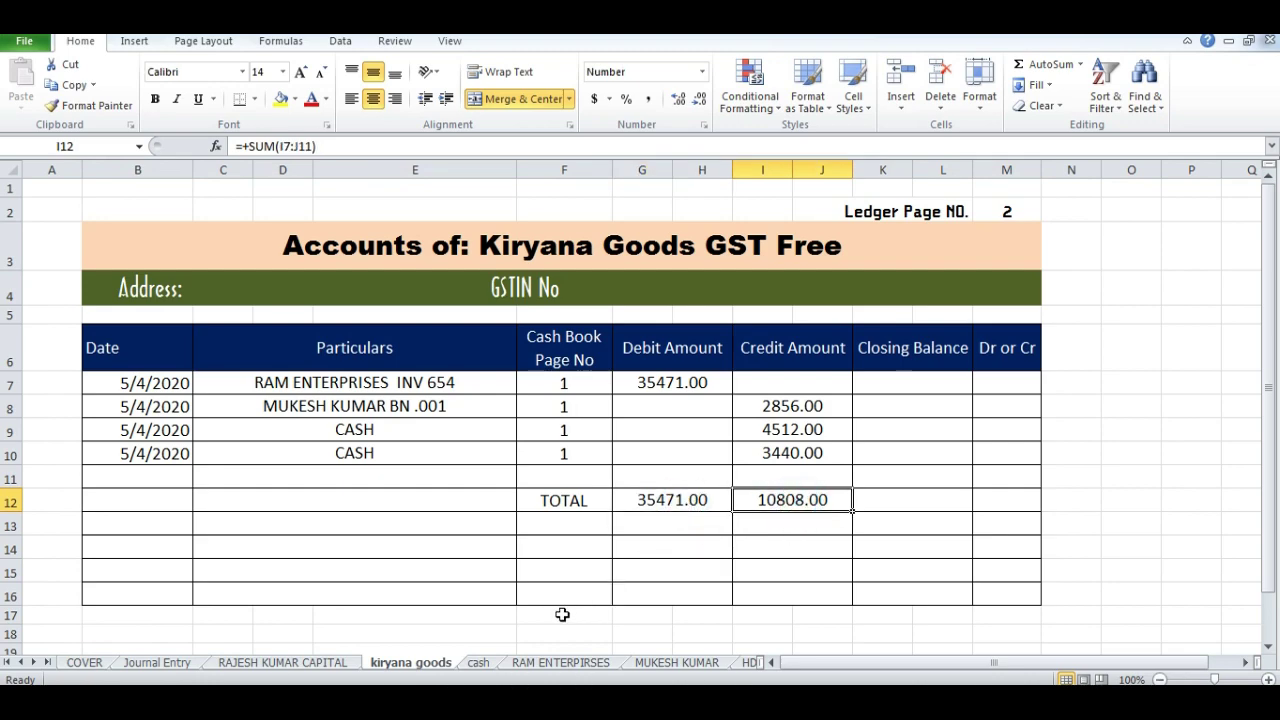
Step: Back in the stock sheet, enter =+D28-H28 in H29, giving 24,663.00
left_click(365, 669)
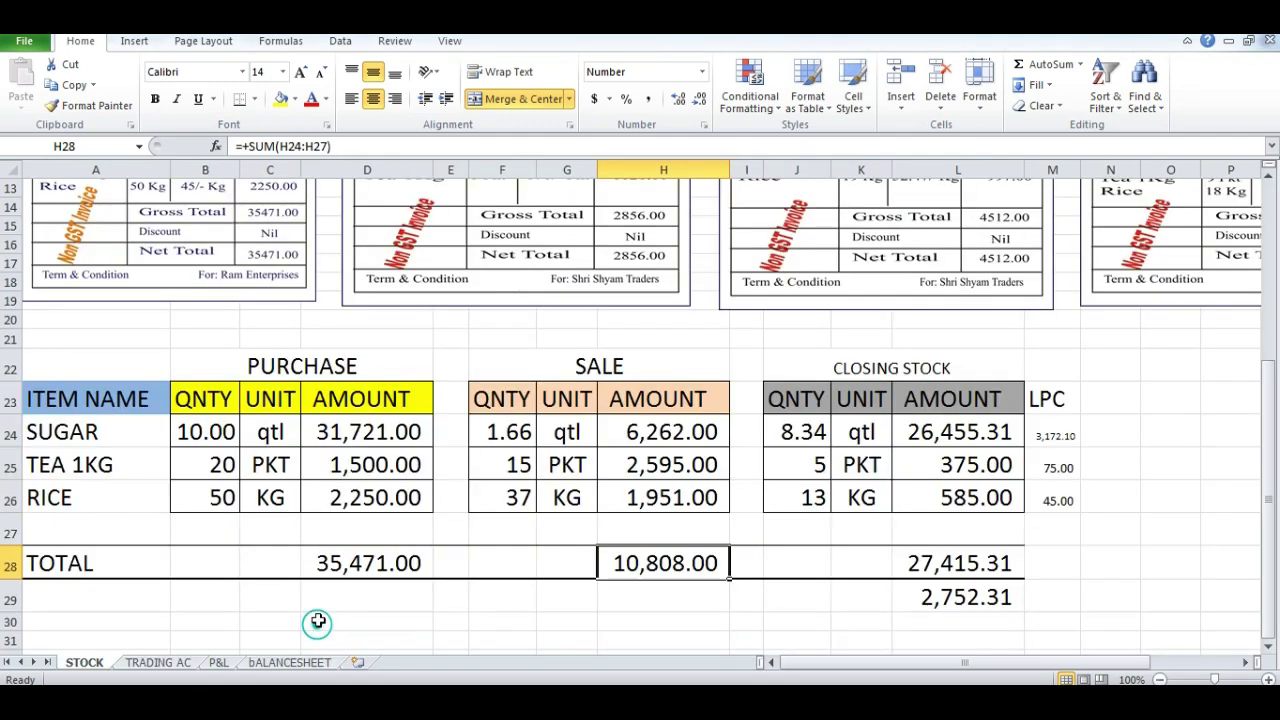
left_click(362, 563)
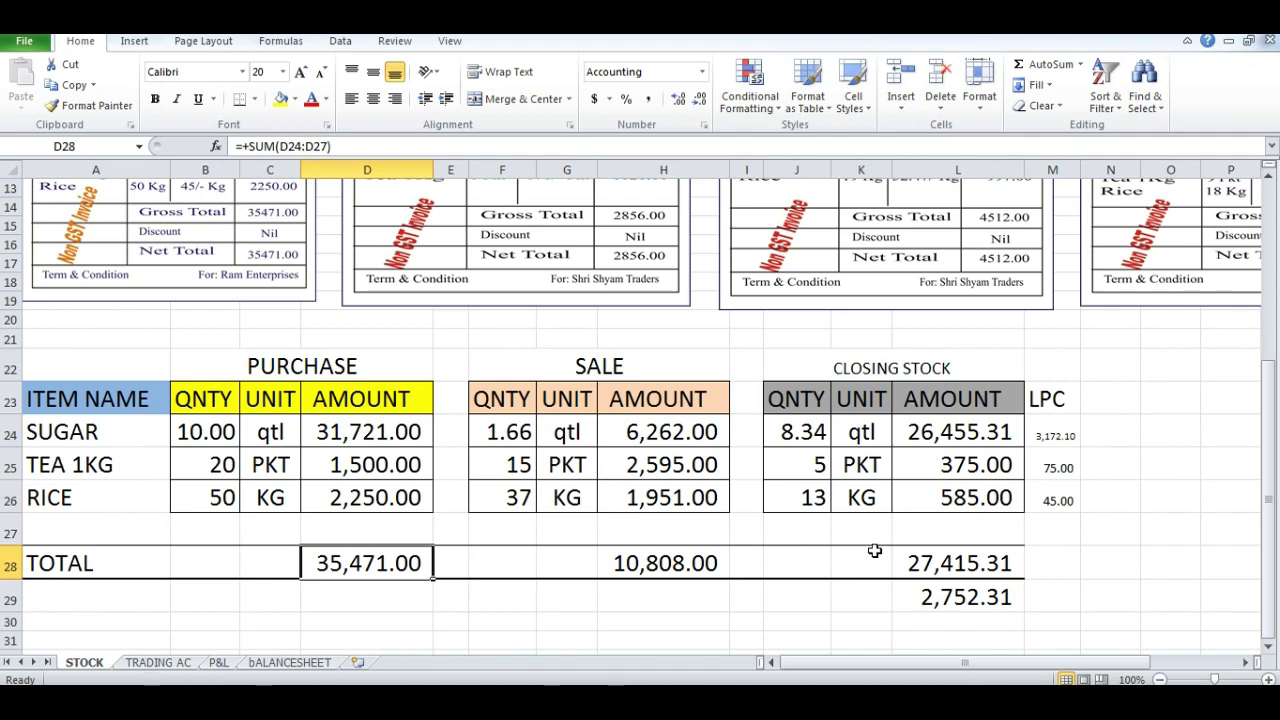
left_click(950, 566)
left_click(680, 596)
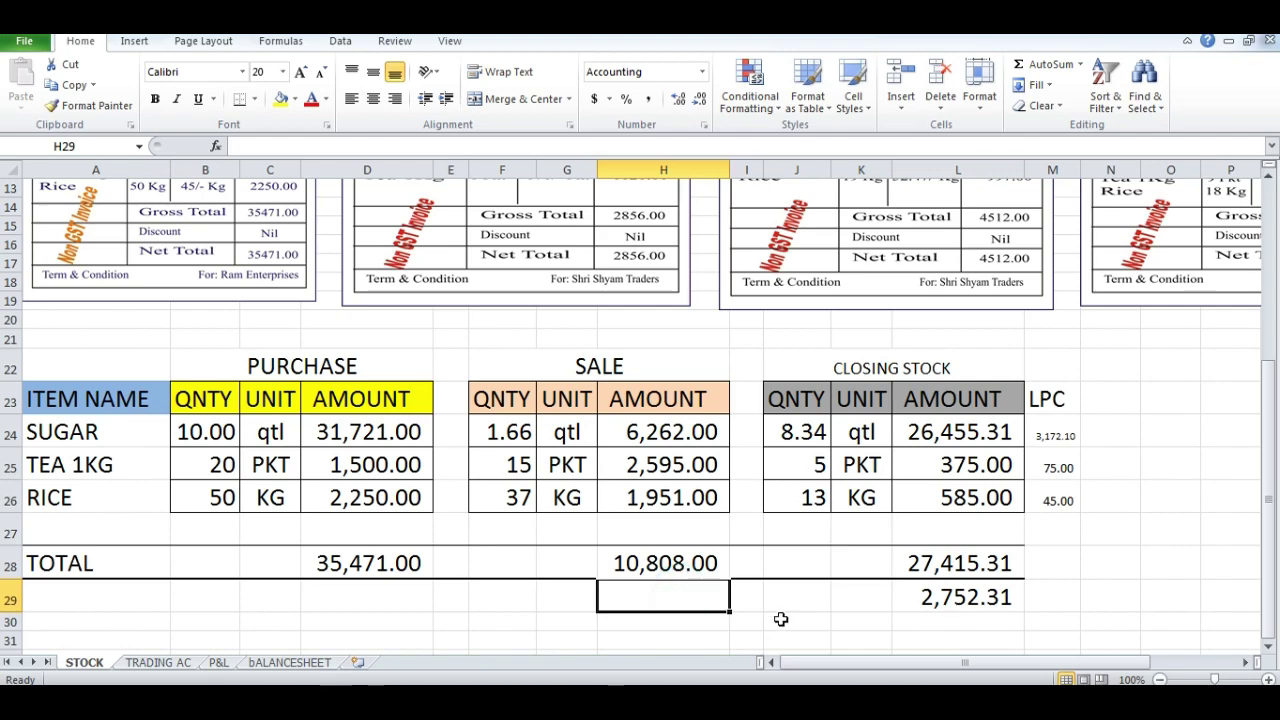
type("+")
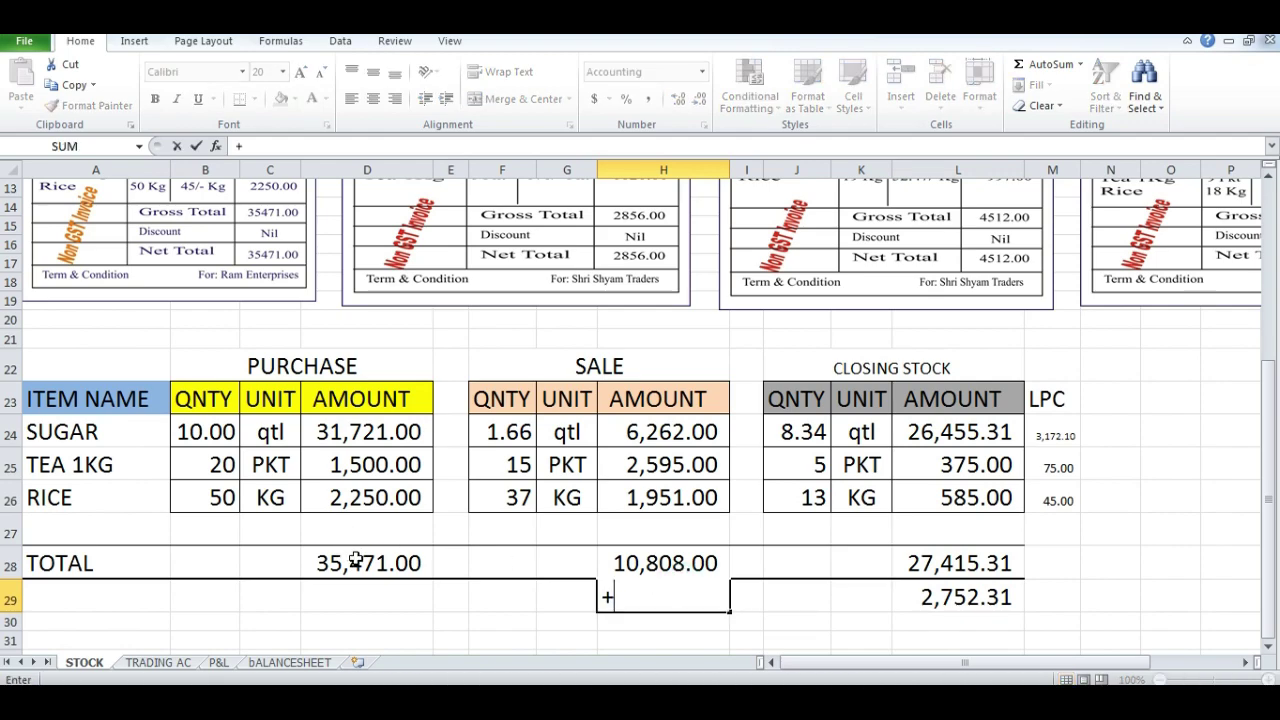
left_click(355, 563)
type("-")
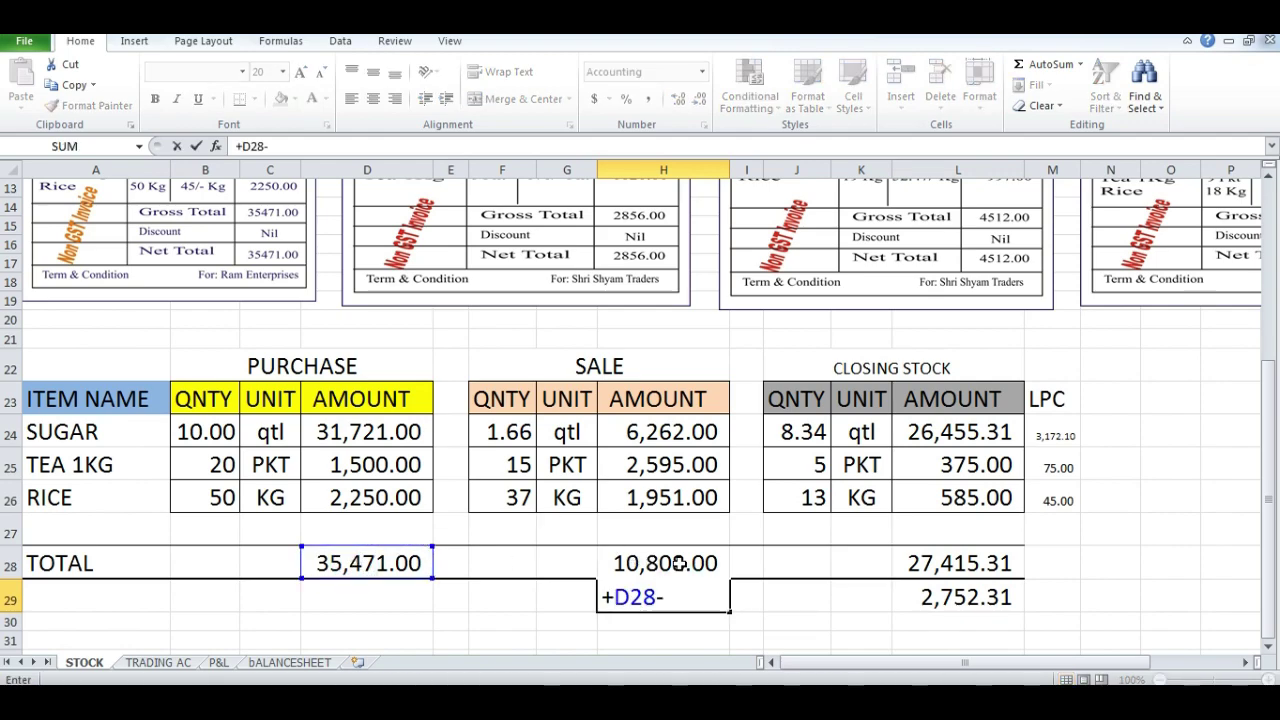
left_click(679, 563)
key("Return")
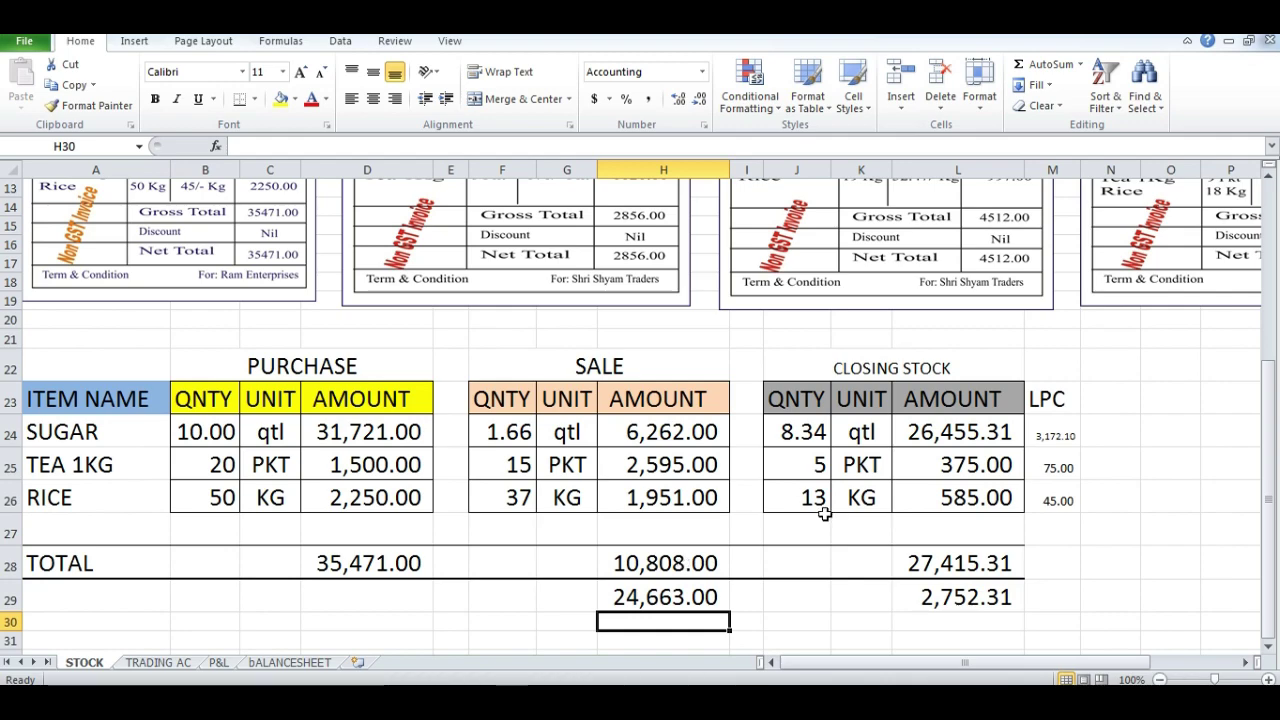
Step: Review tea's purchase, sale and closing quantity formulas, its closing value, and the closing stock total
left_click(212, 467)
left_click(505, 466)
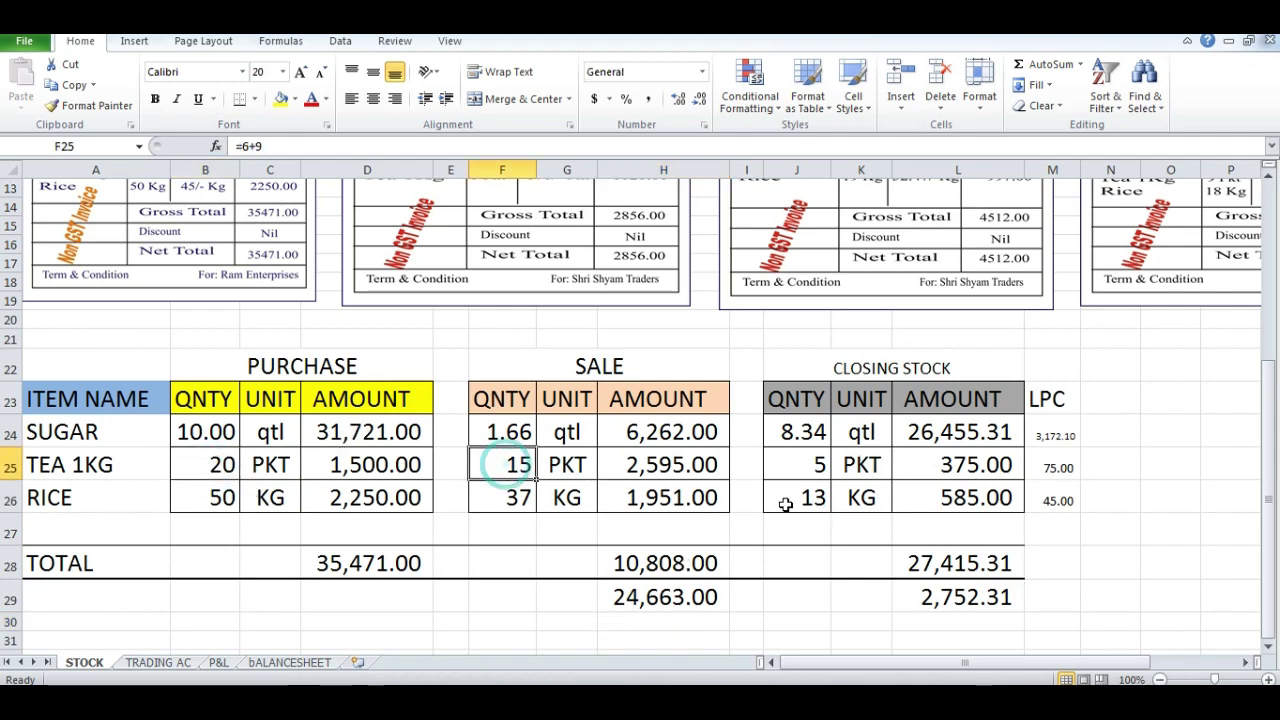
left_click(808, 464)
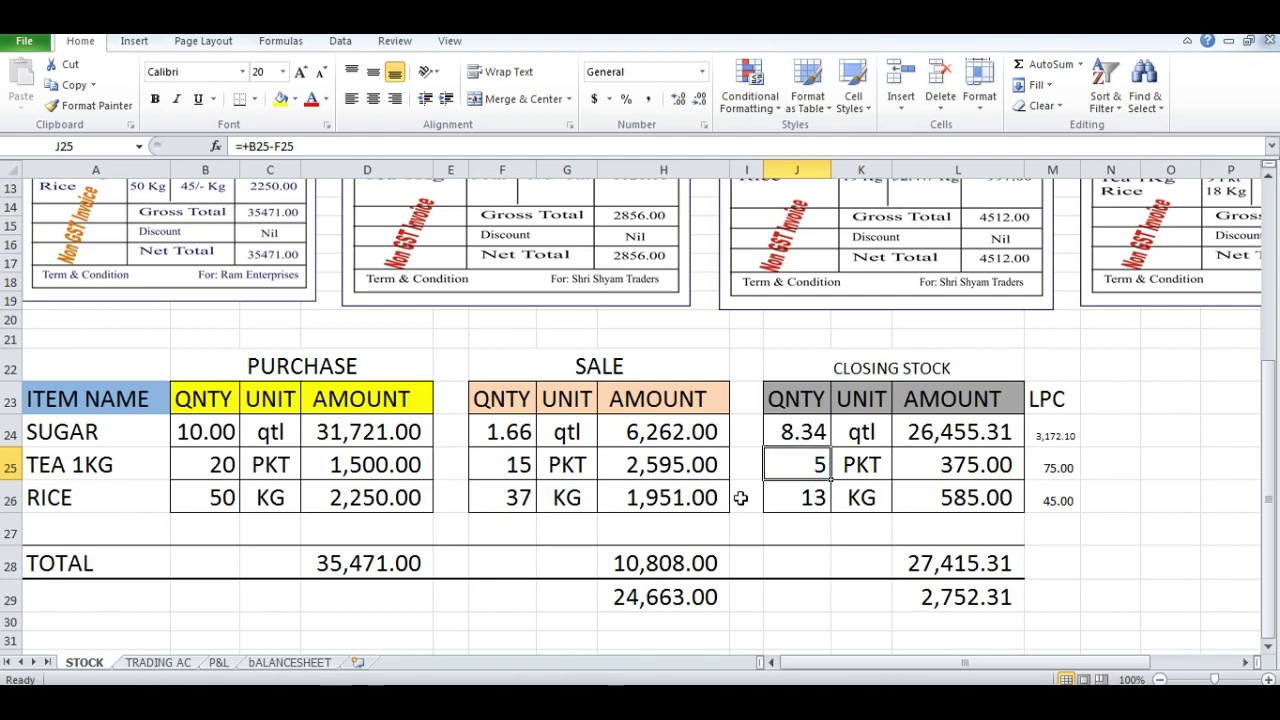
left_click(940, 468)
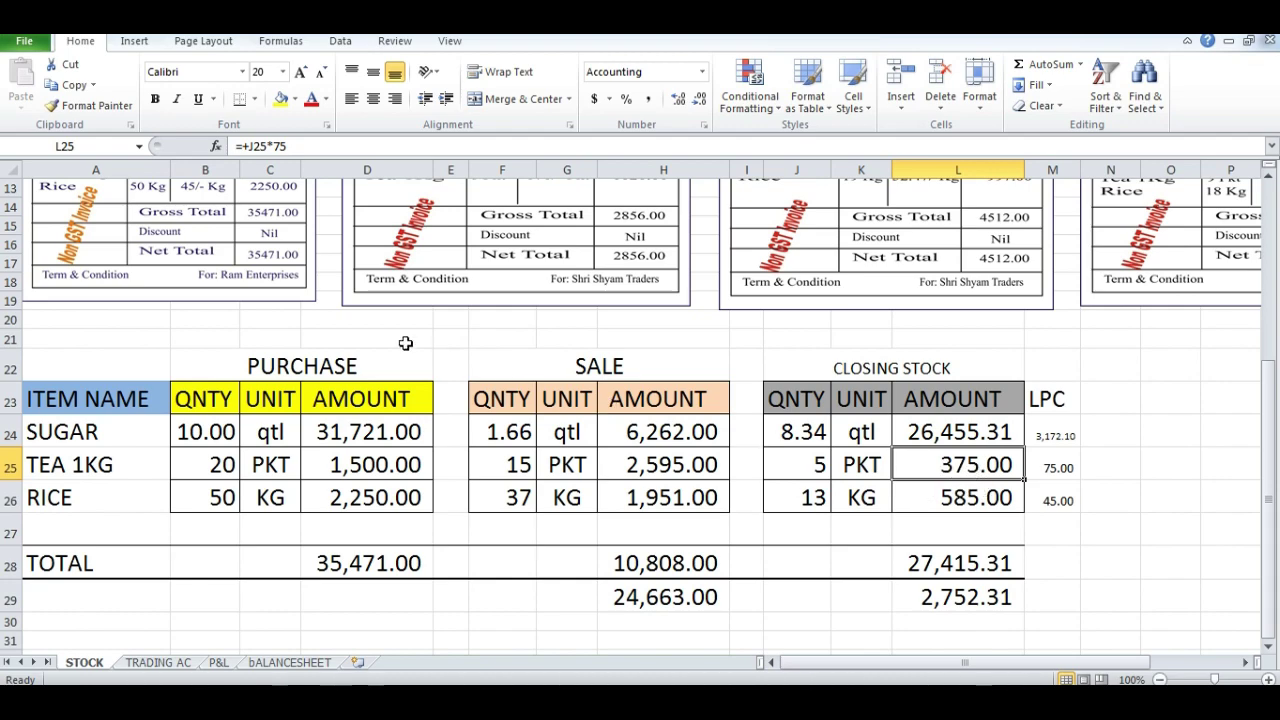
scroll(240, 254, "up", 1)
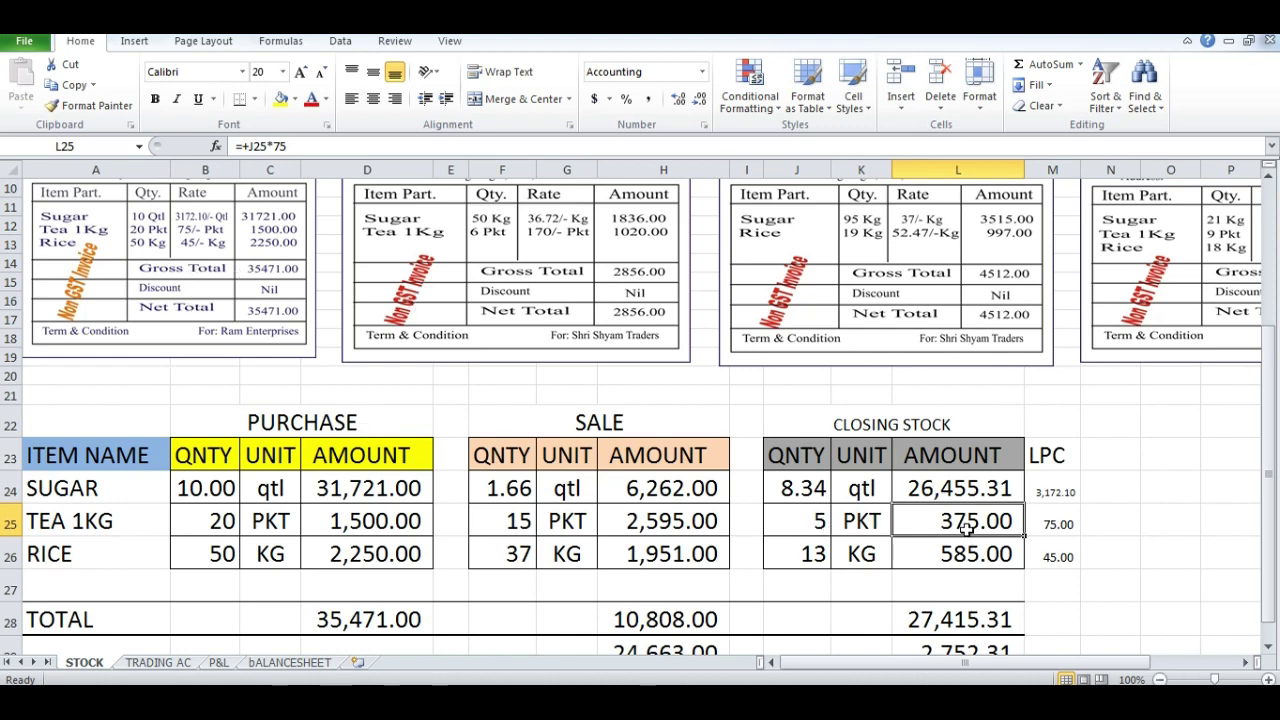
scroll(967, 528, "down", 1)
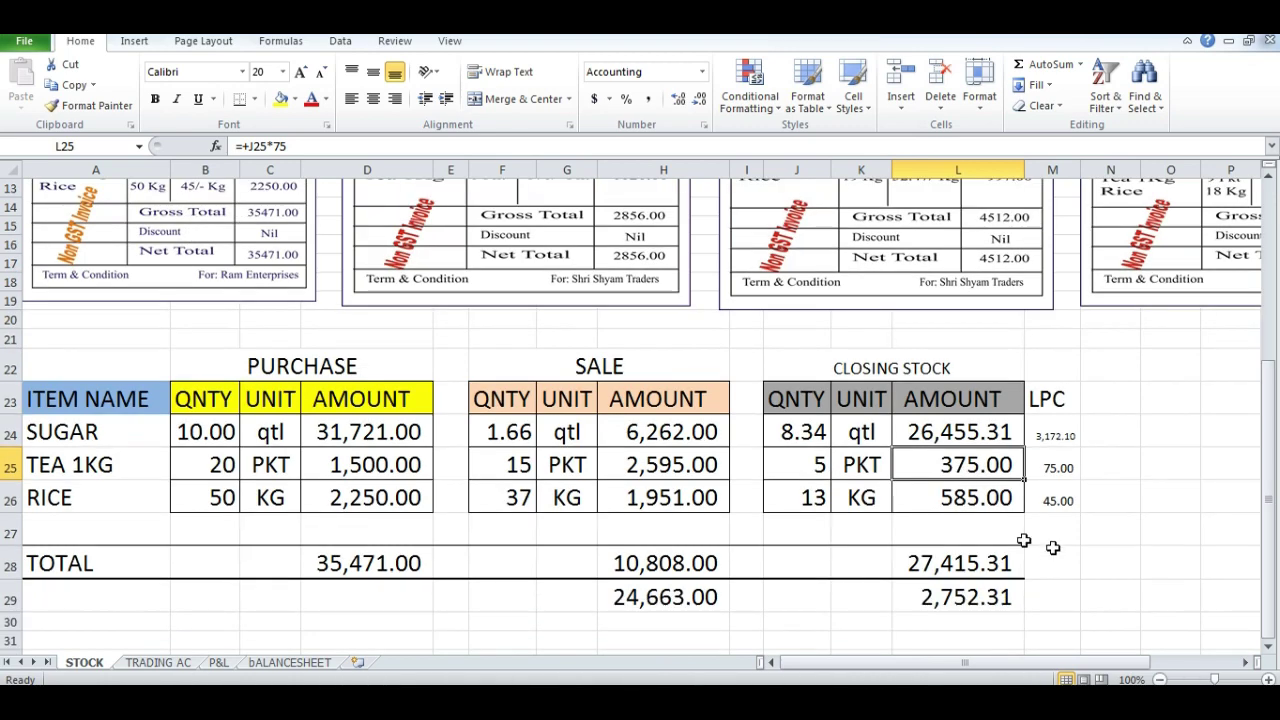
left_click(973, 564)
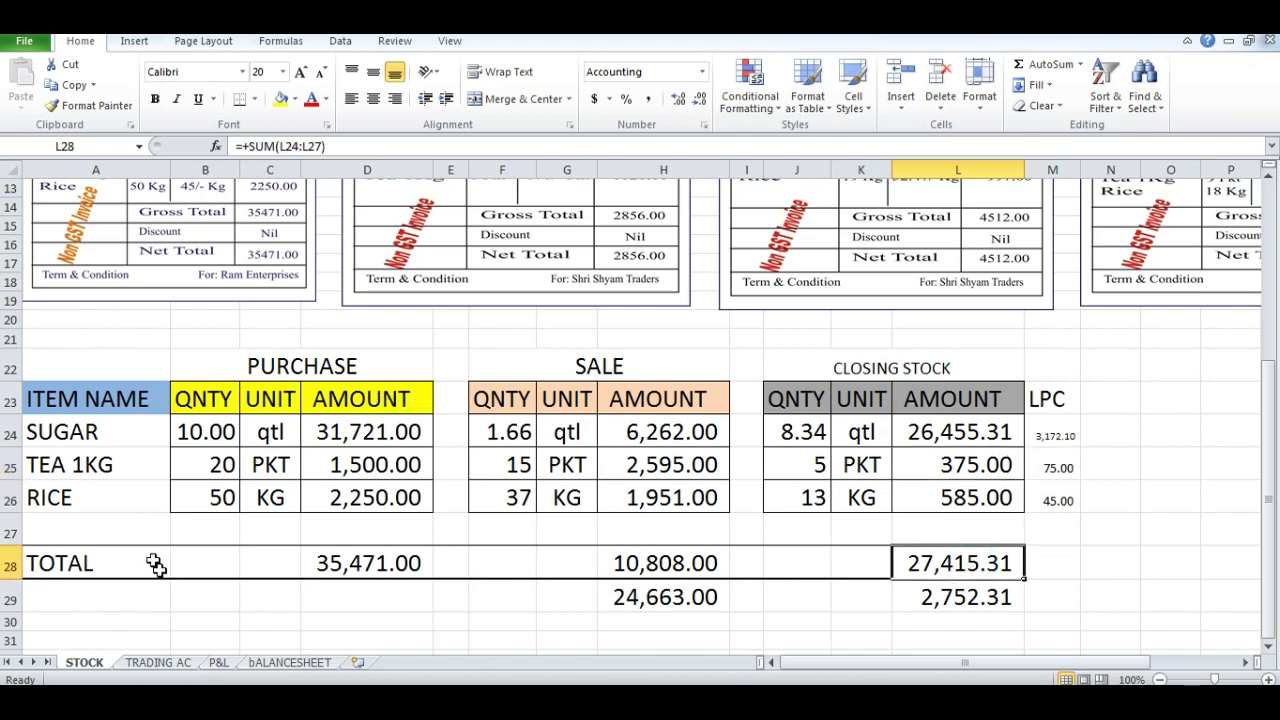
left_click(168, 663)
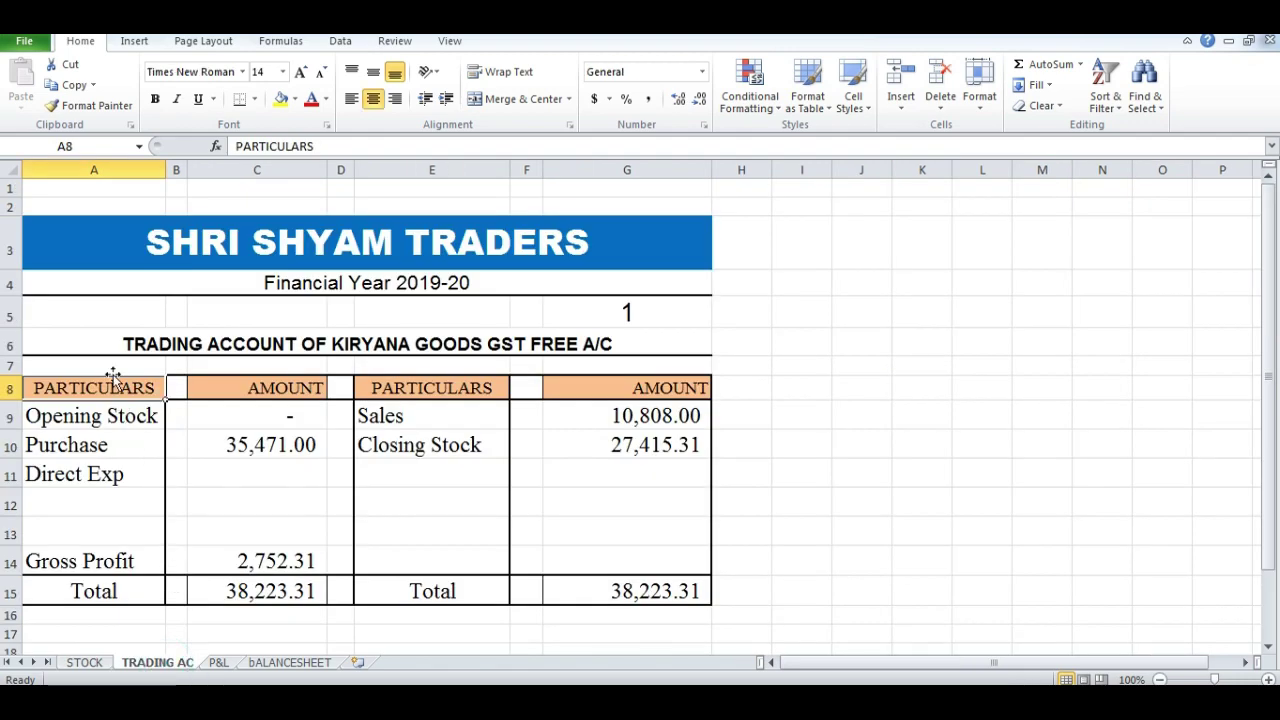
Step: Review the trading account title, Financial Year 2019-20 heading and Opening Stock amount
left_click(145, 343)
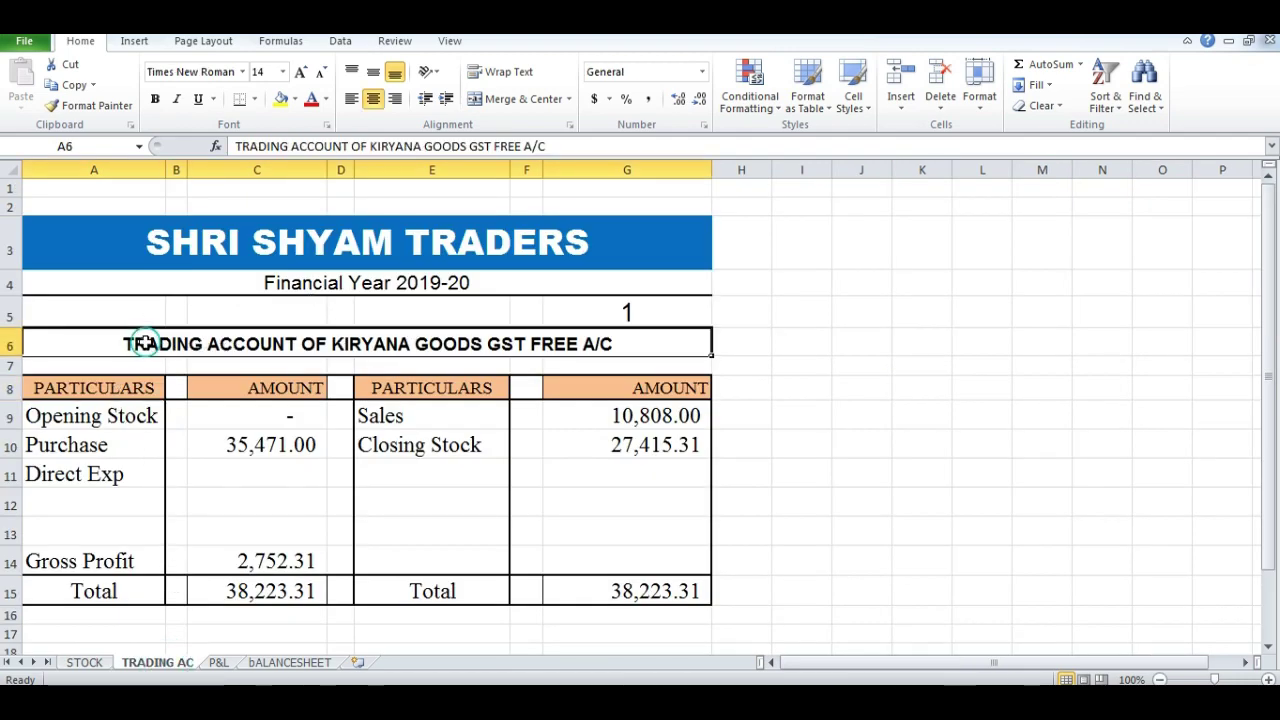
left_click(88, 424)
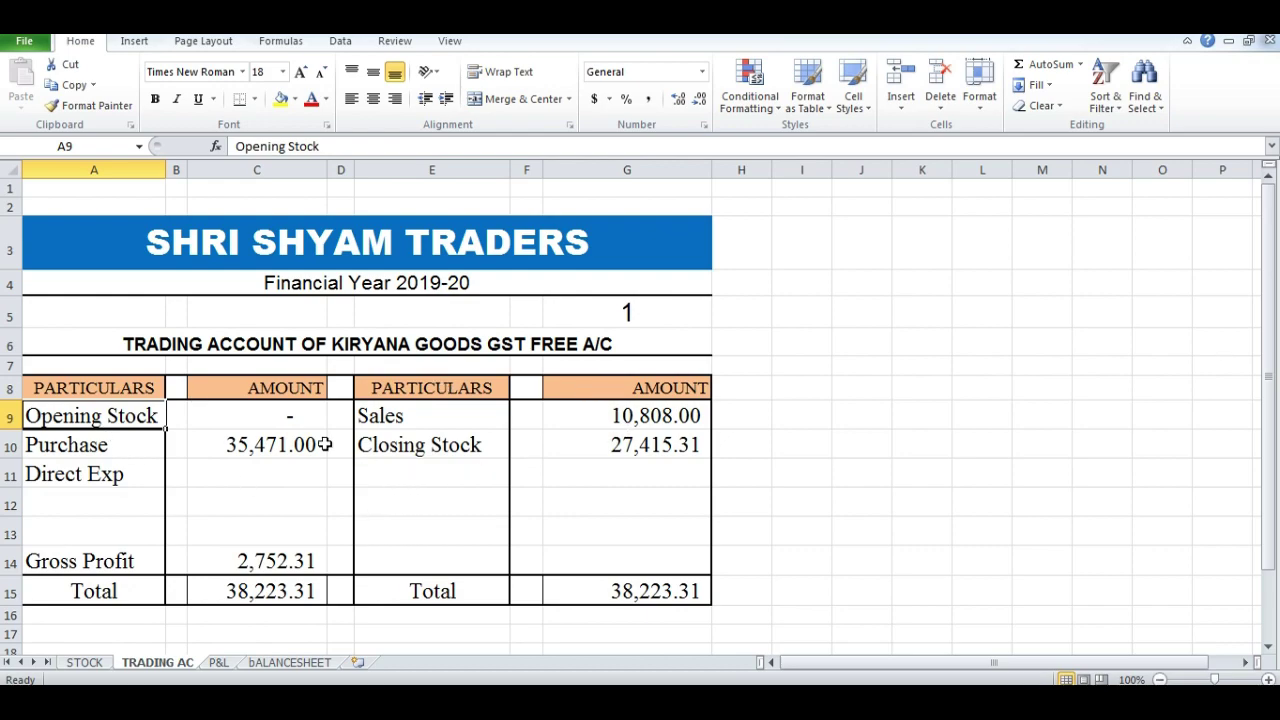
left_click(287, 419)
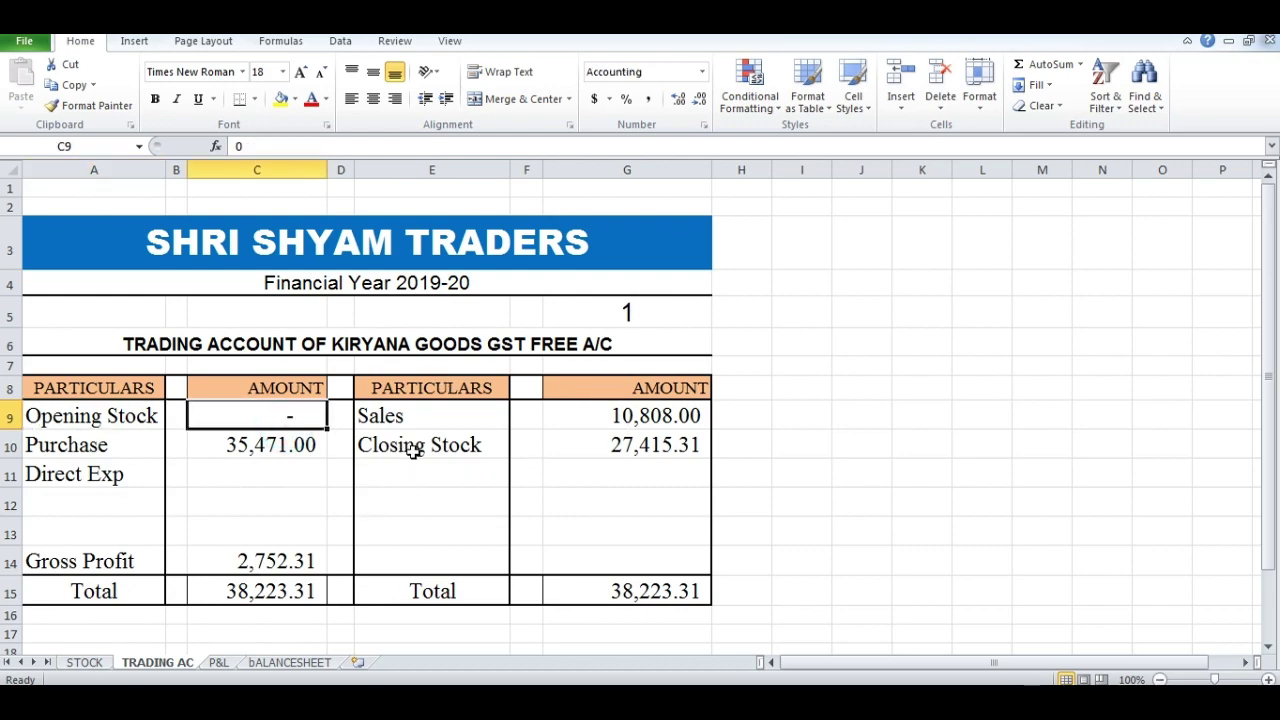
left_click(327, 285)
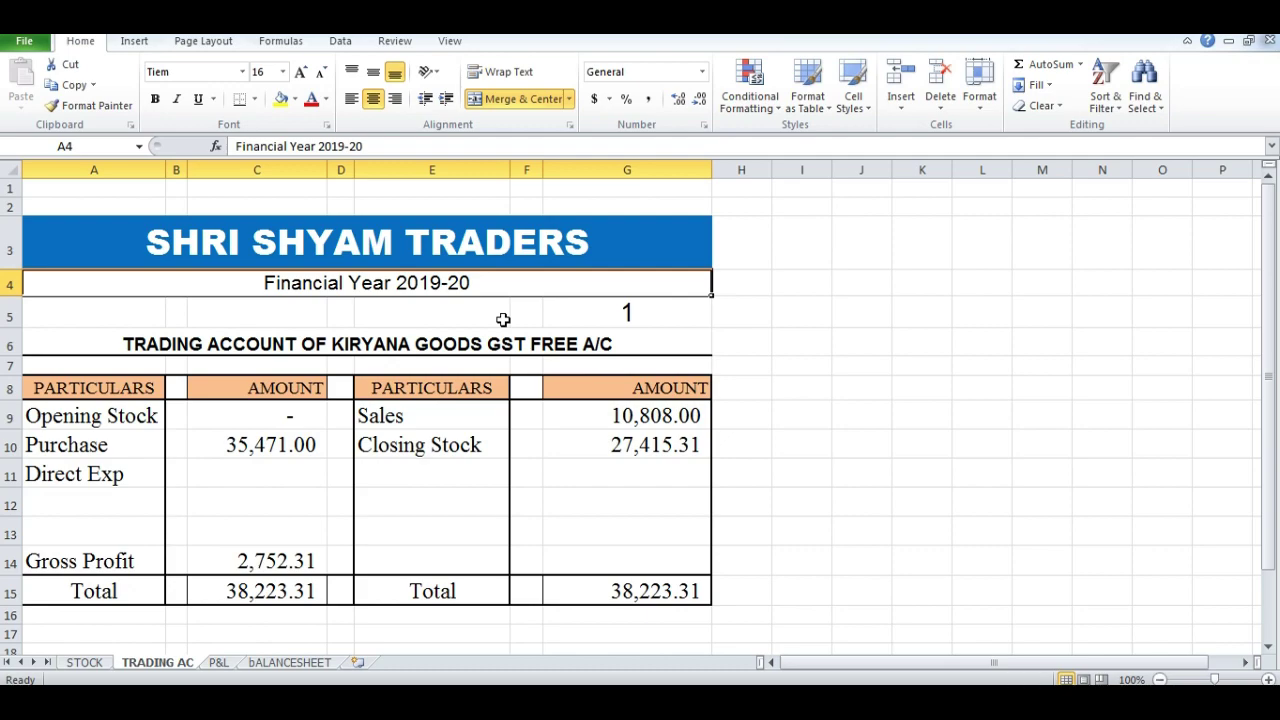
left_click(258, 412)
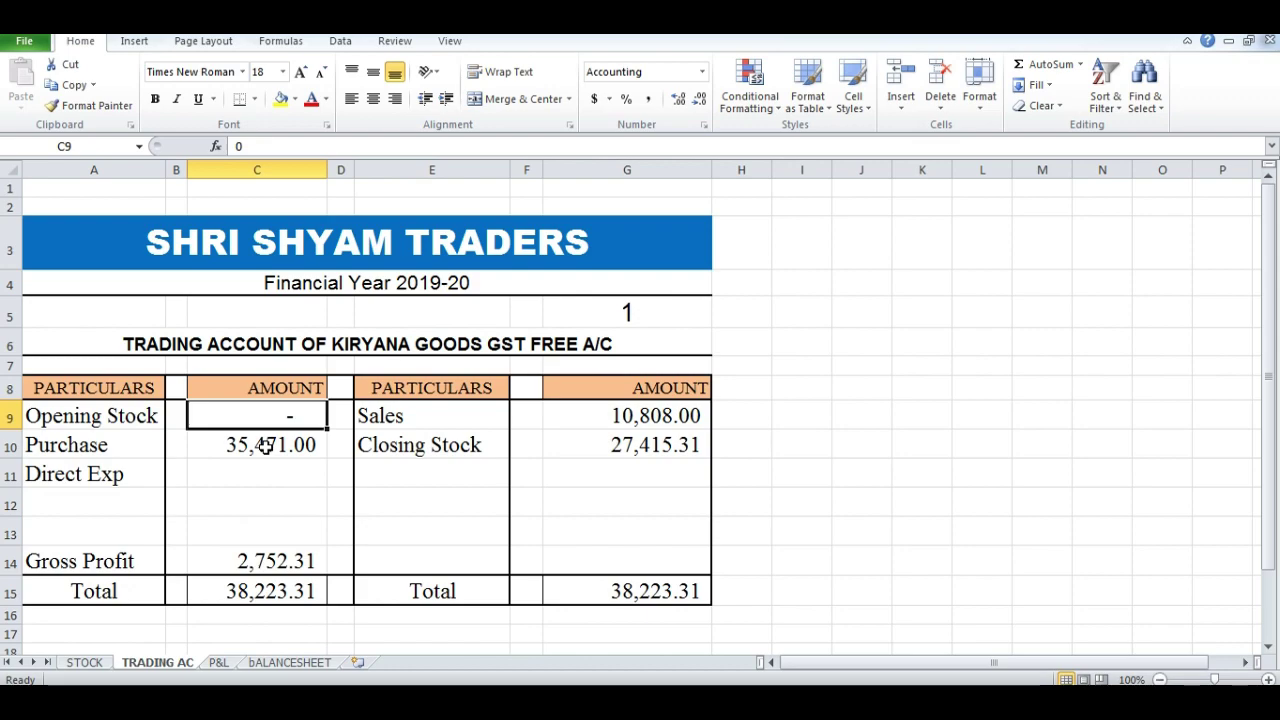
Step: Match Purchase 35,471.00 and Closing Stock 27,415.31 against the STOCK sheet totals; check Sales 10,808.00
left_click(266, 446)
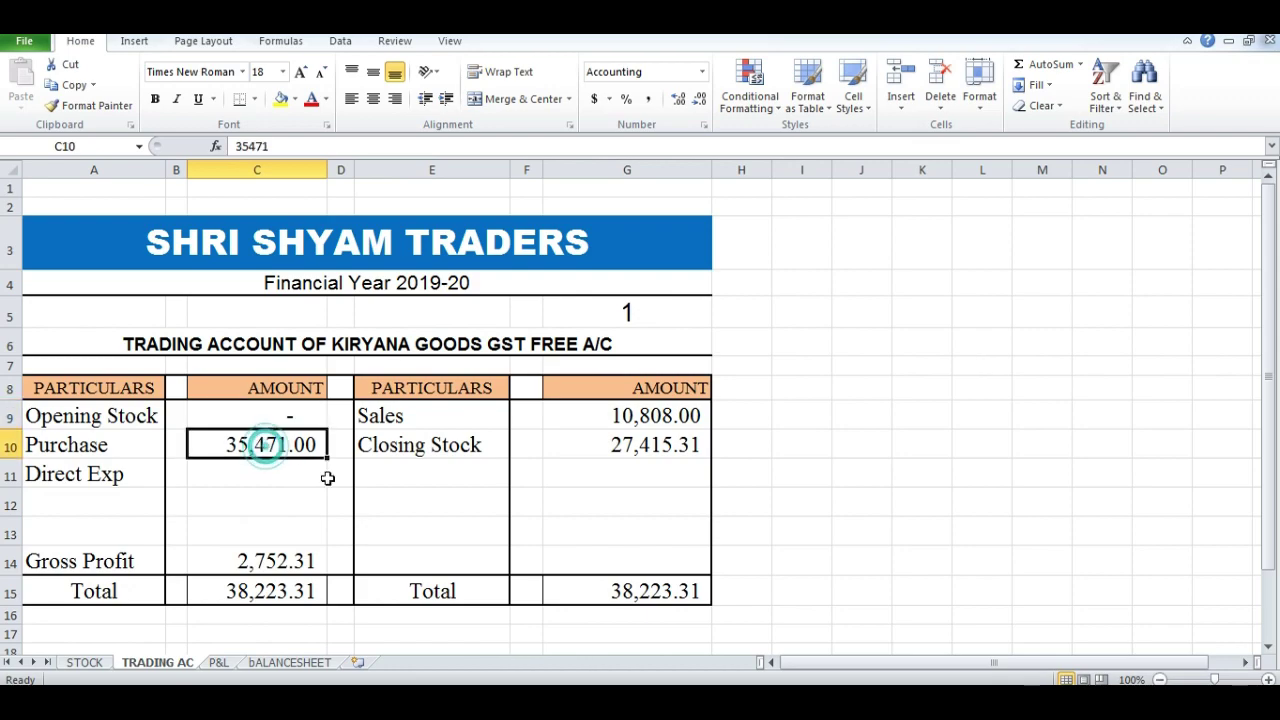
left_click(85, 662)
left_click(337, 563)
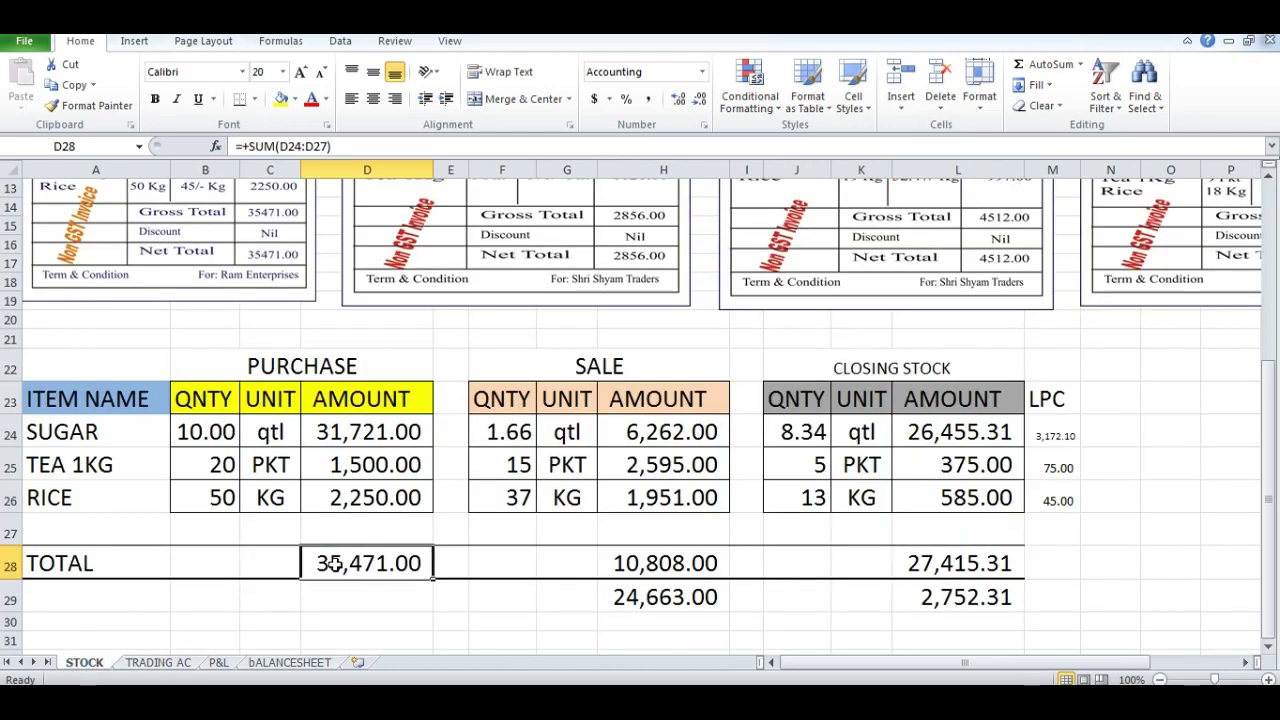
left_click(157, 662)
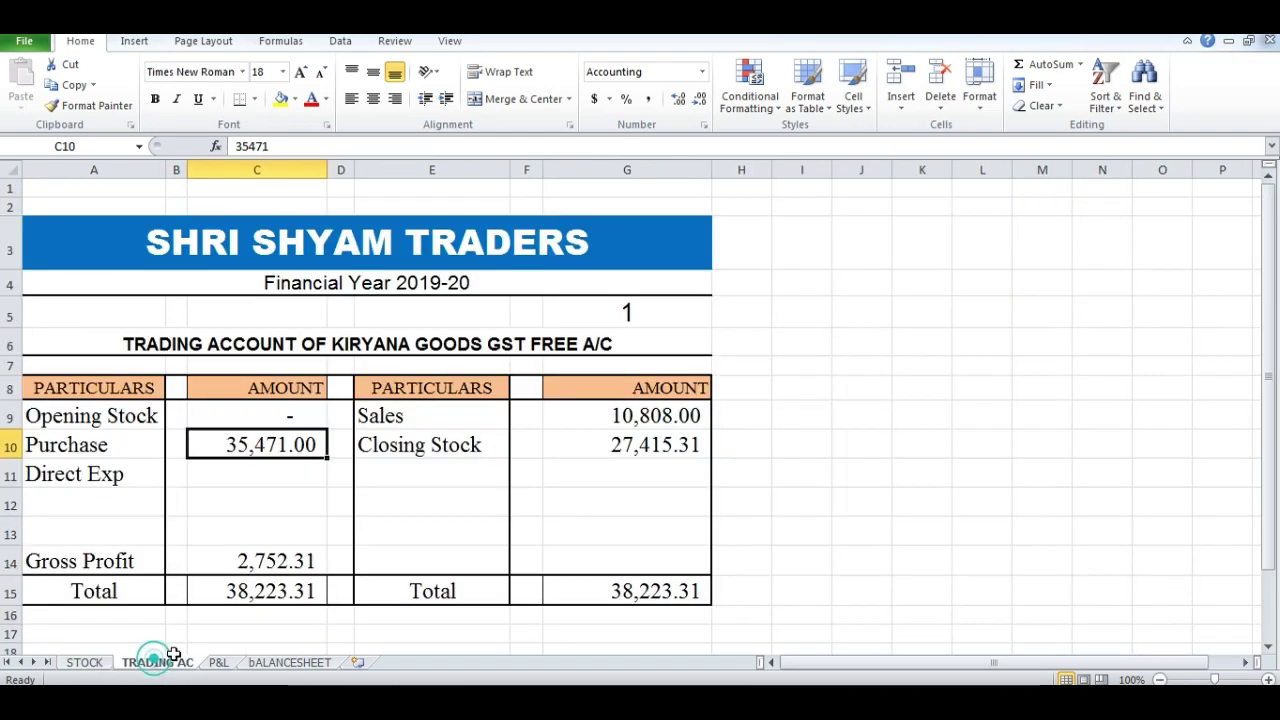
left_click(620, 427)
left_click(634, 455)
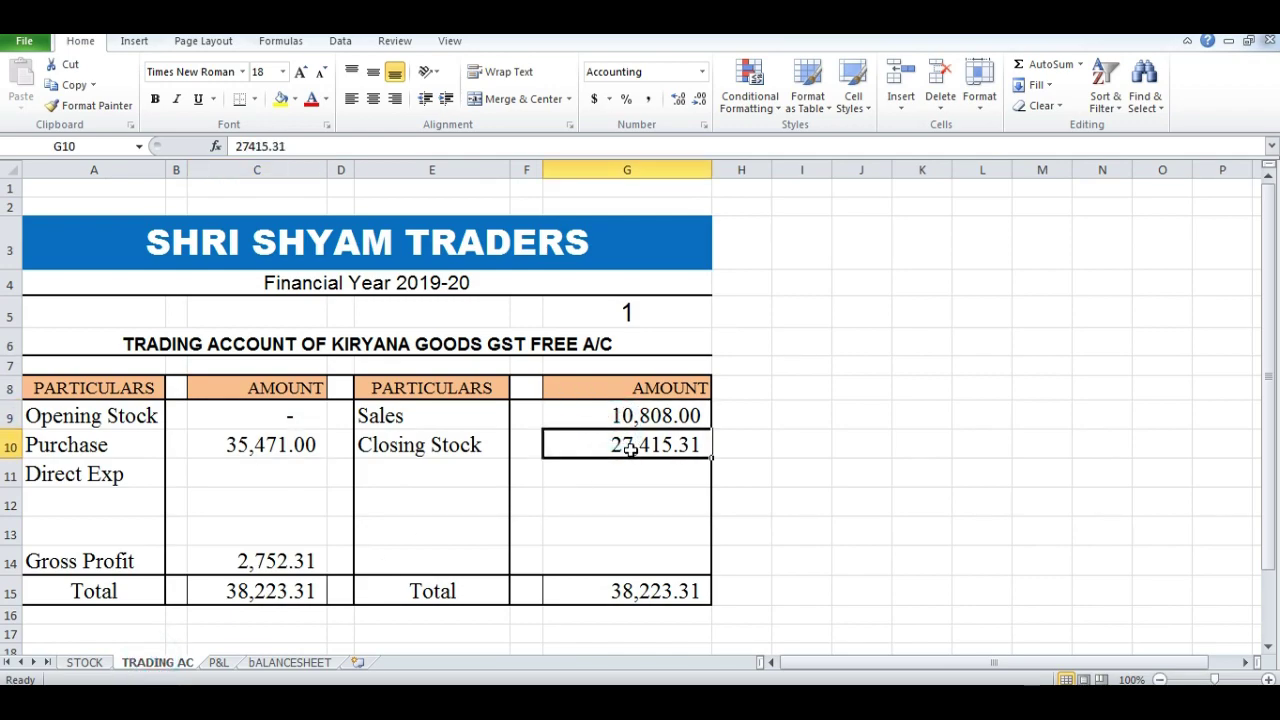
left_click(86, 662)
left_click(910, 565)
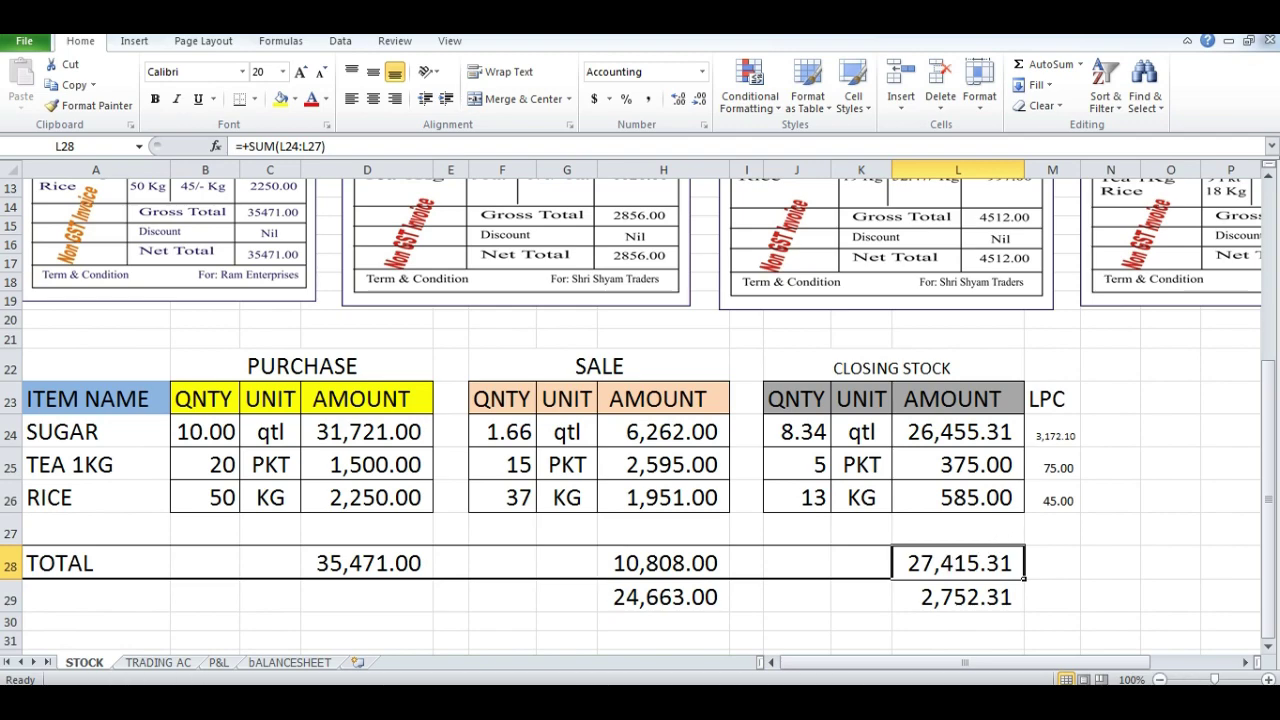
left_click(163, 662)
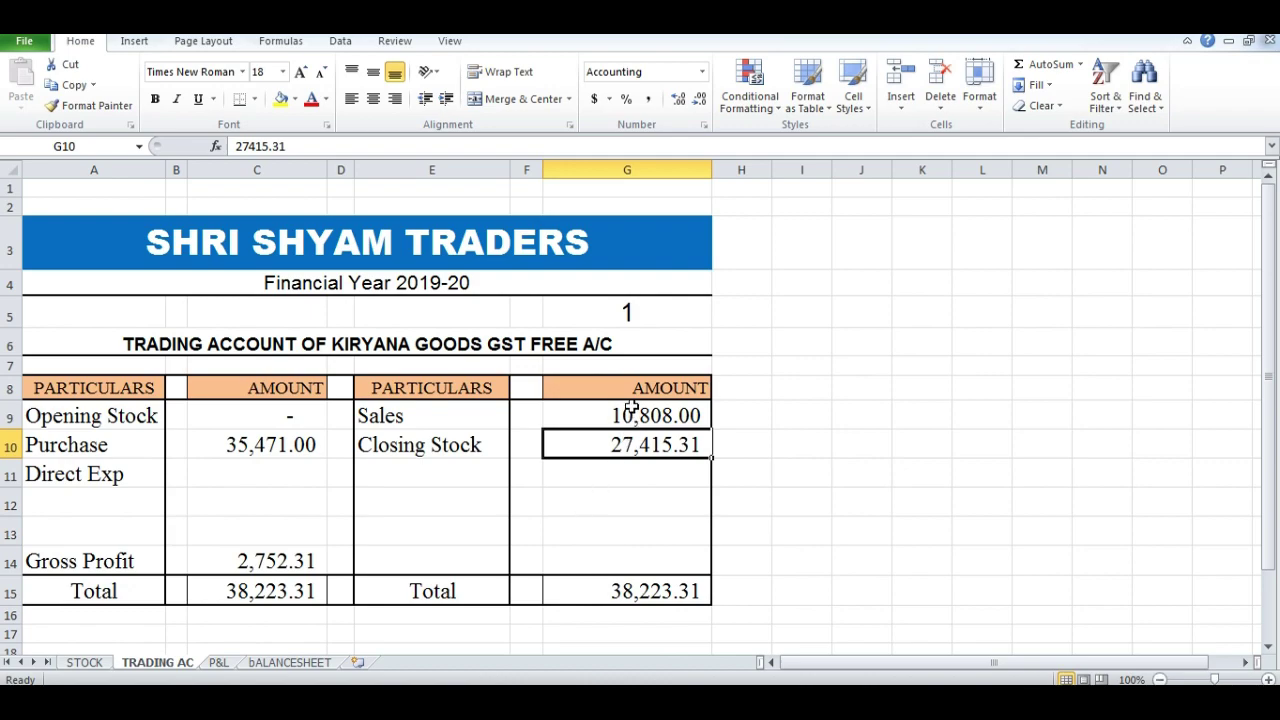
Step: Check the right-side Total formula, the Purchase amount and the Gross Profit formula
left_click(634, 590)
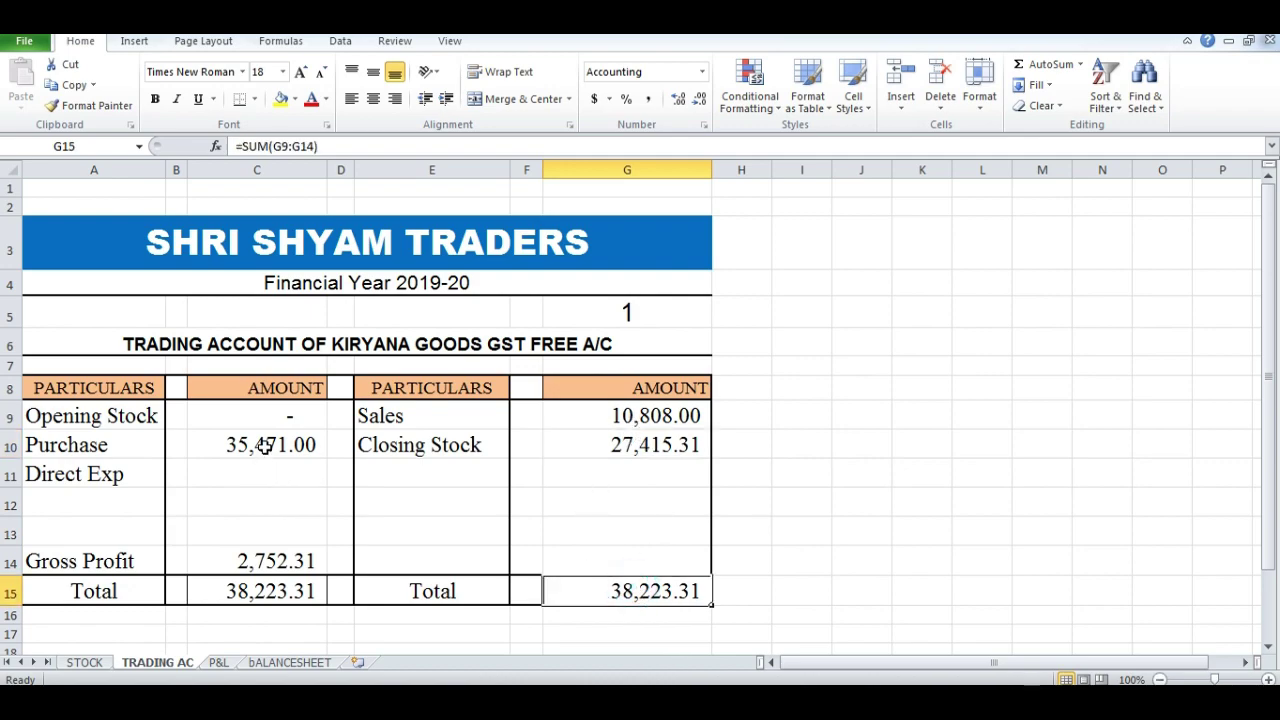
left_click(260, 446)
left_click(260, 557)
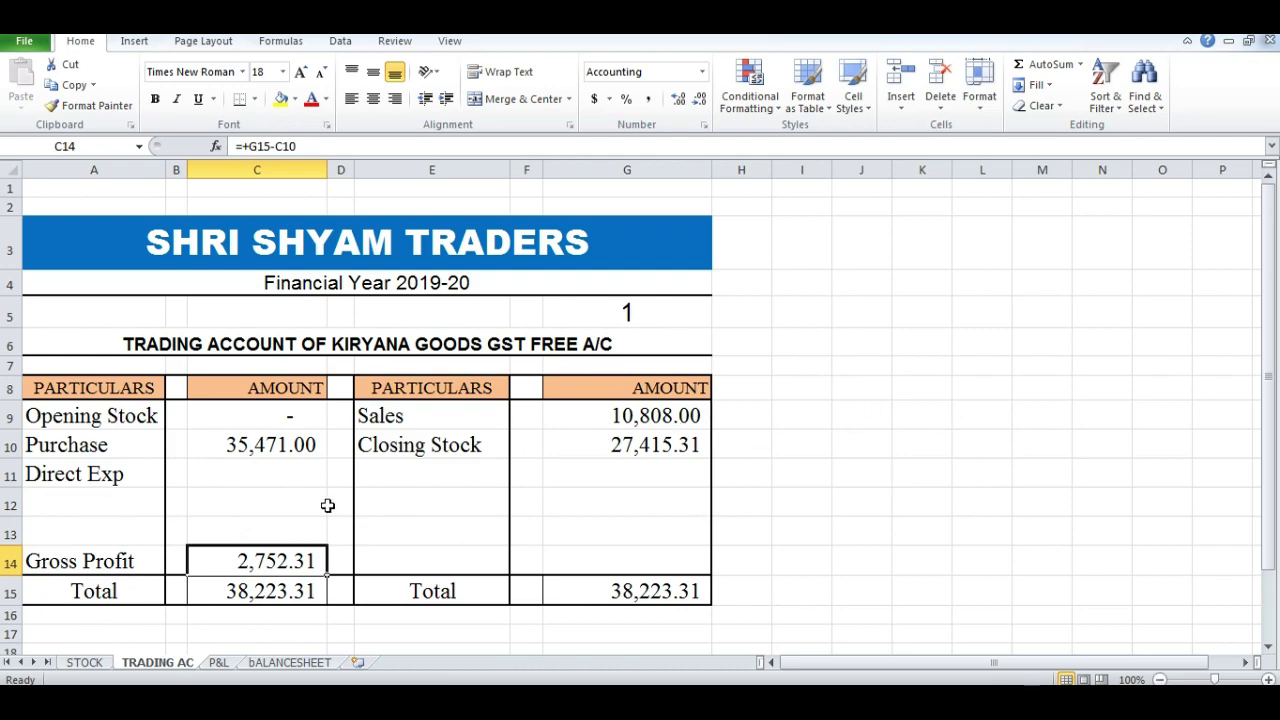
scroll(329, 510, "down", 1)
scroll(229, 445, "up", 1)
scroll(250, 450, "down", 2)
scroll(210, 600, "up", 2)
left_click(218, 662)
scroll(399, 458, "up", 2)
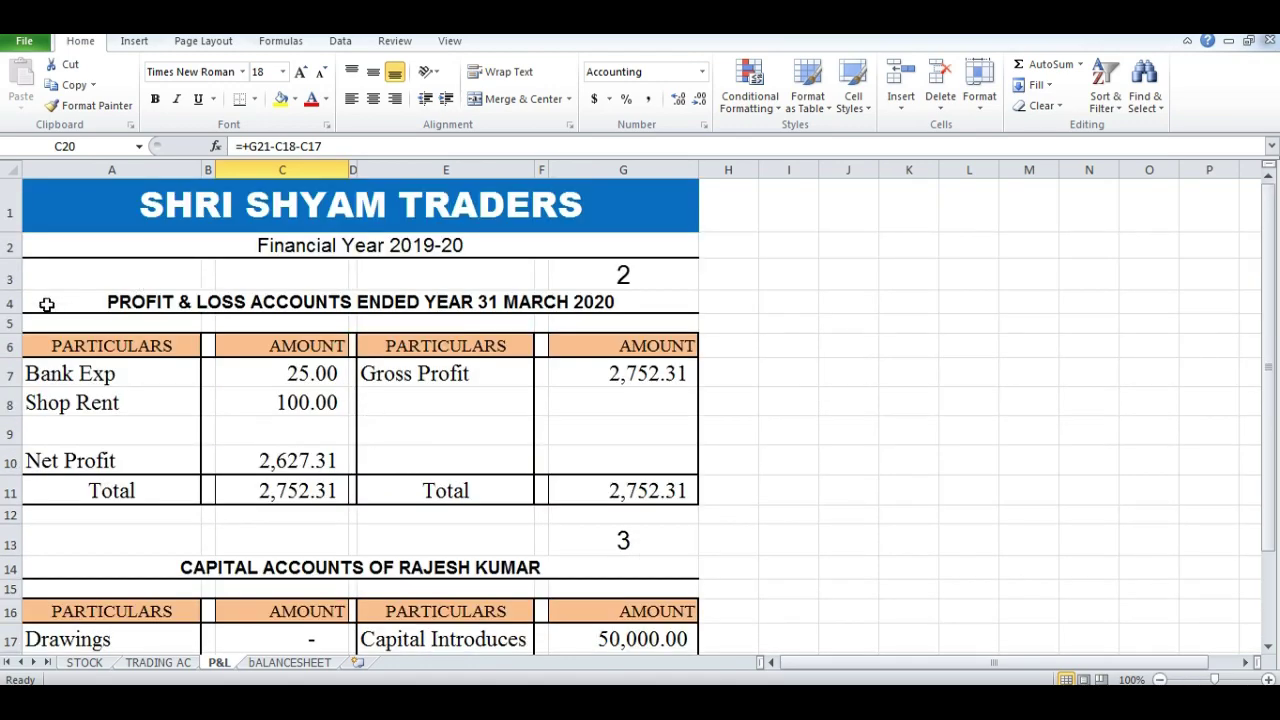
mouse_move(46, 303)
left_mouse_down()
mouse_move(278, 430)
mouse_move(275, 491)
left_mouse_up()
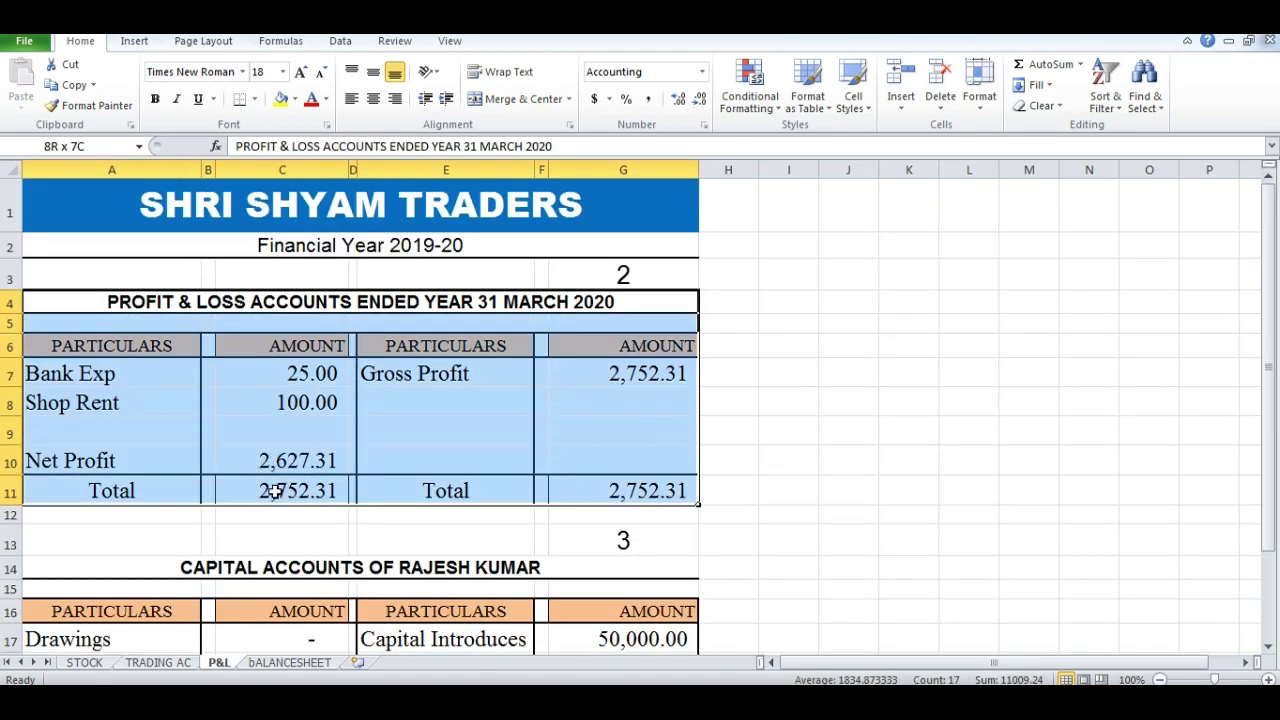
left_click(260, 393)
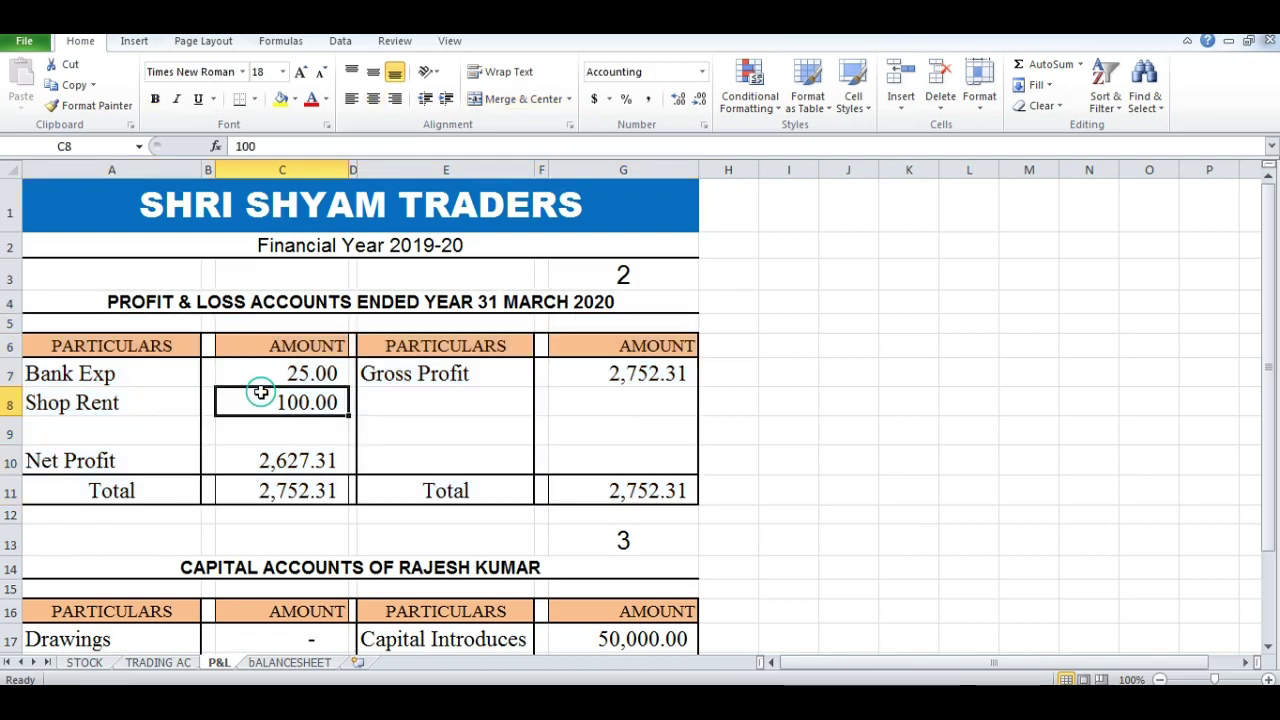
left_click(311, 461)
left_click(457, 378)
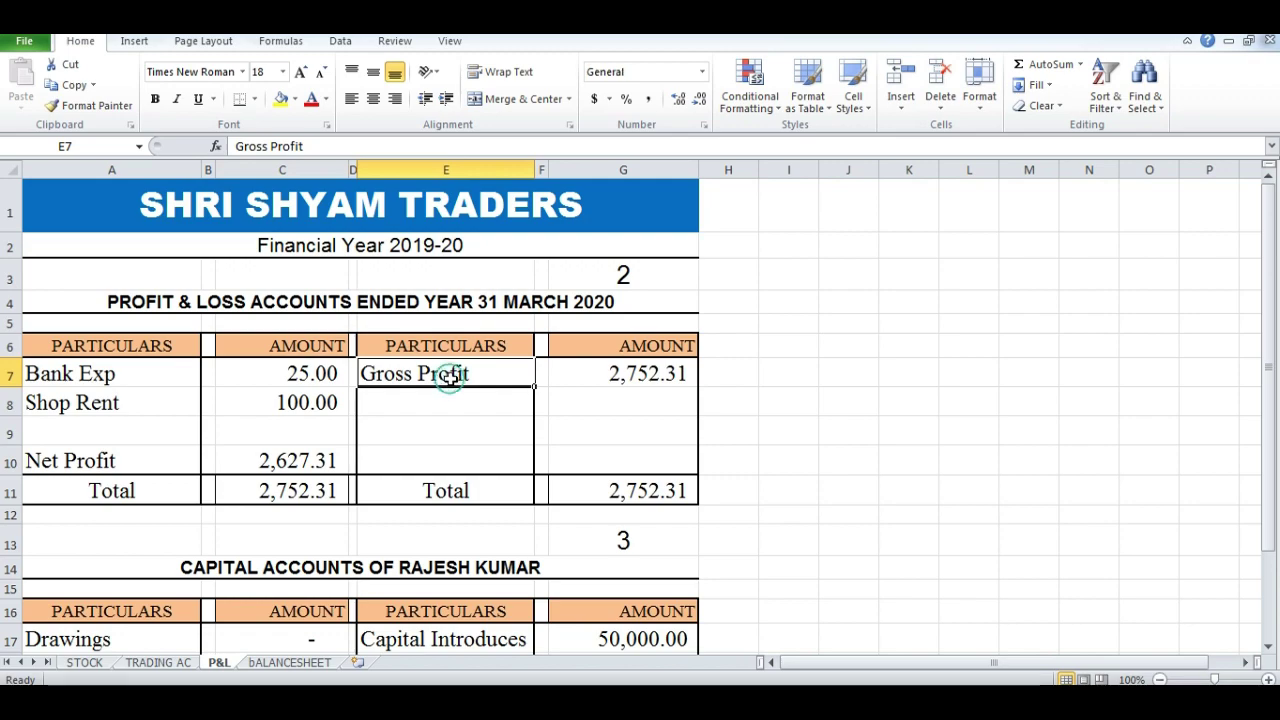
left_click(686, 373)
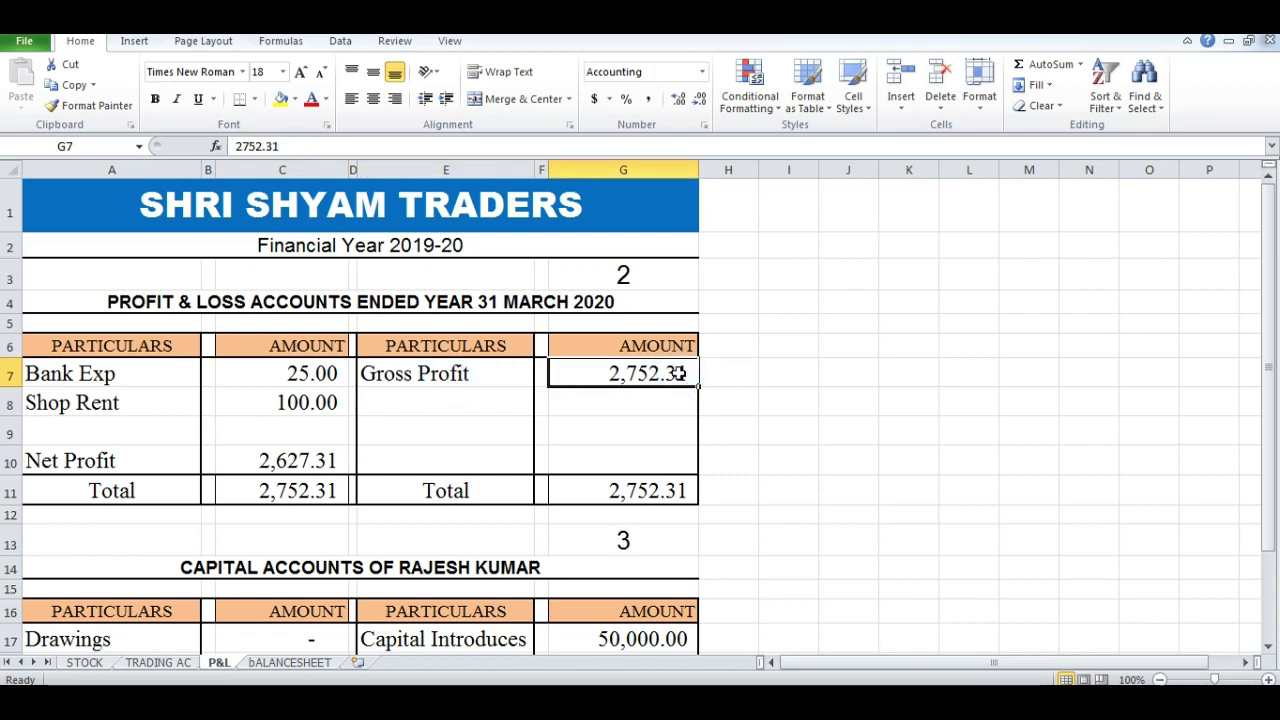
left_click(775, 398)
left_click(637, 376)
left_click(145, 662)
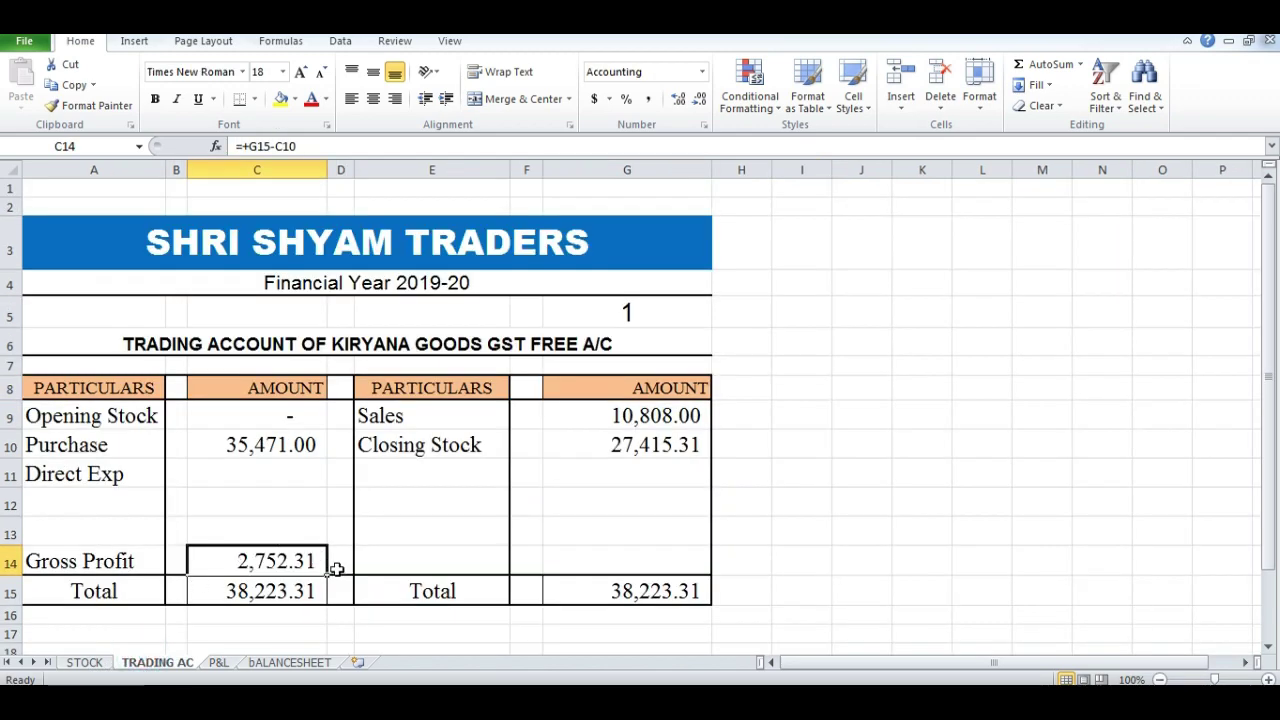
left_click(219, 663)
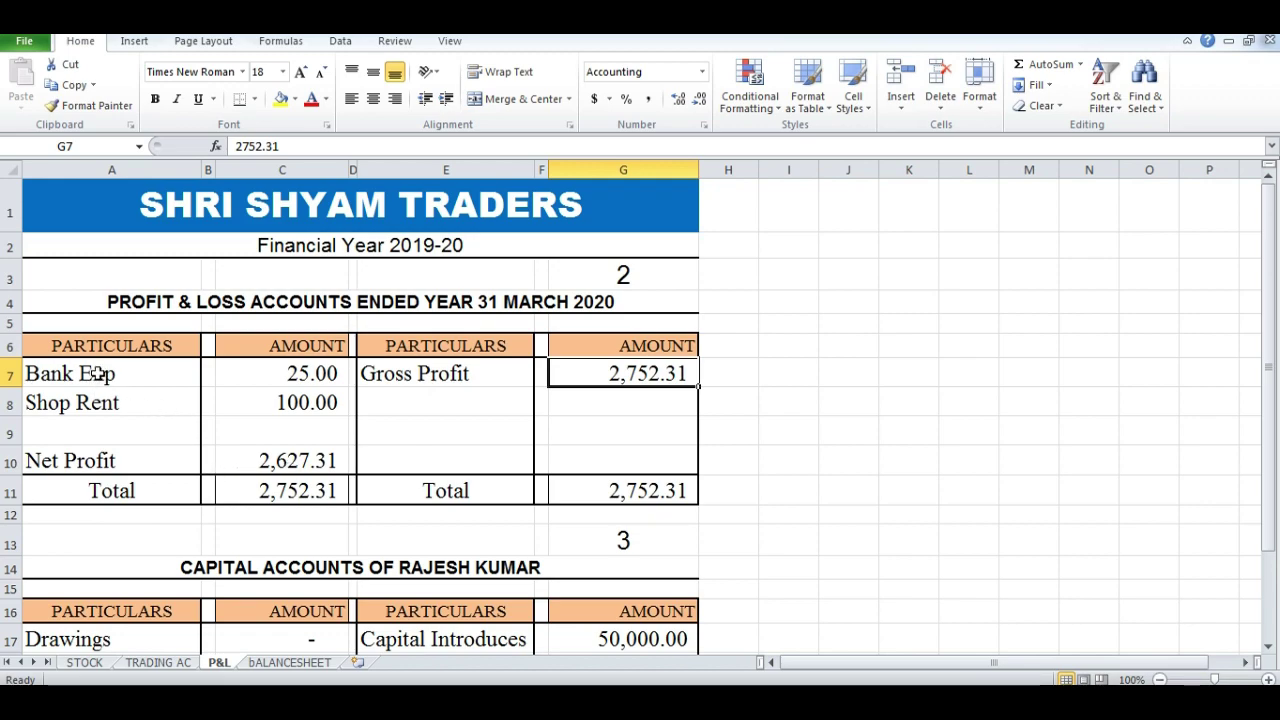
left_click(93, 378)
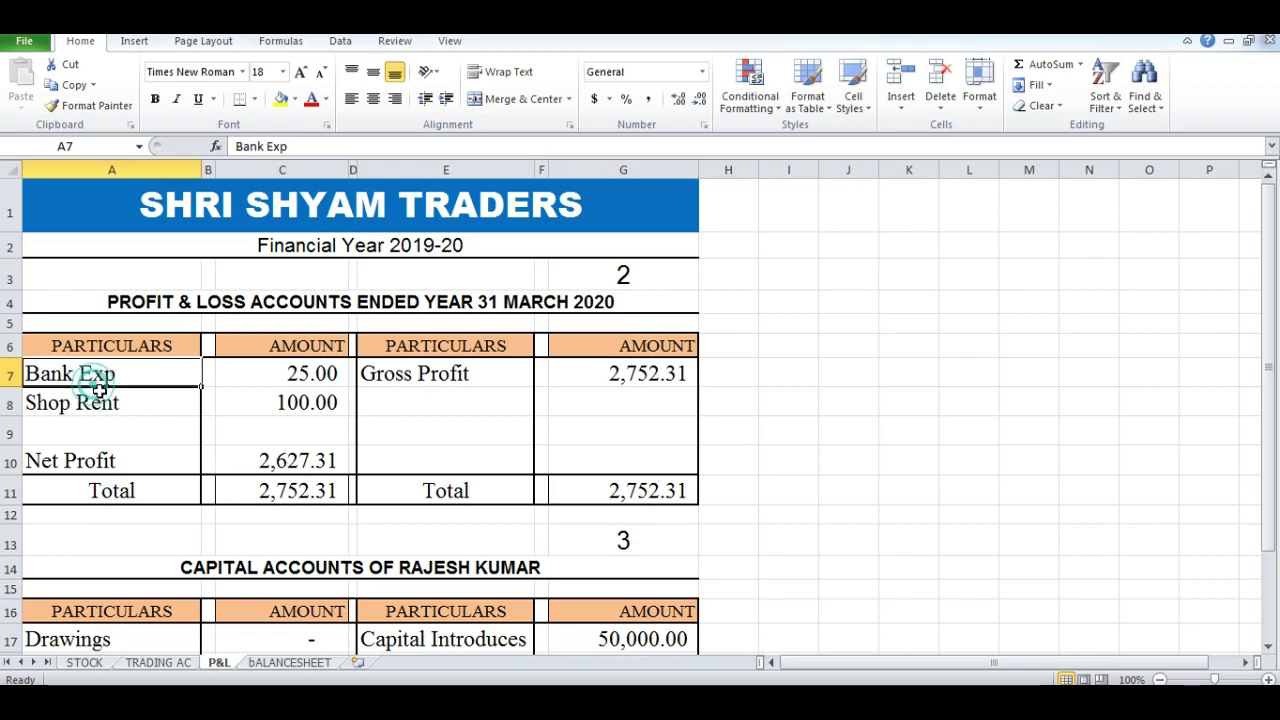
left_click(111, 405)
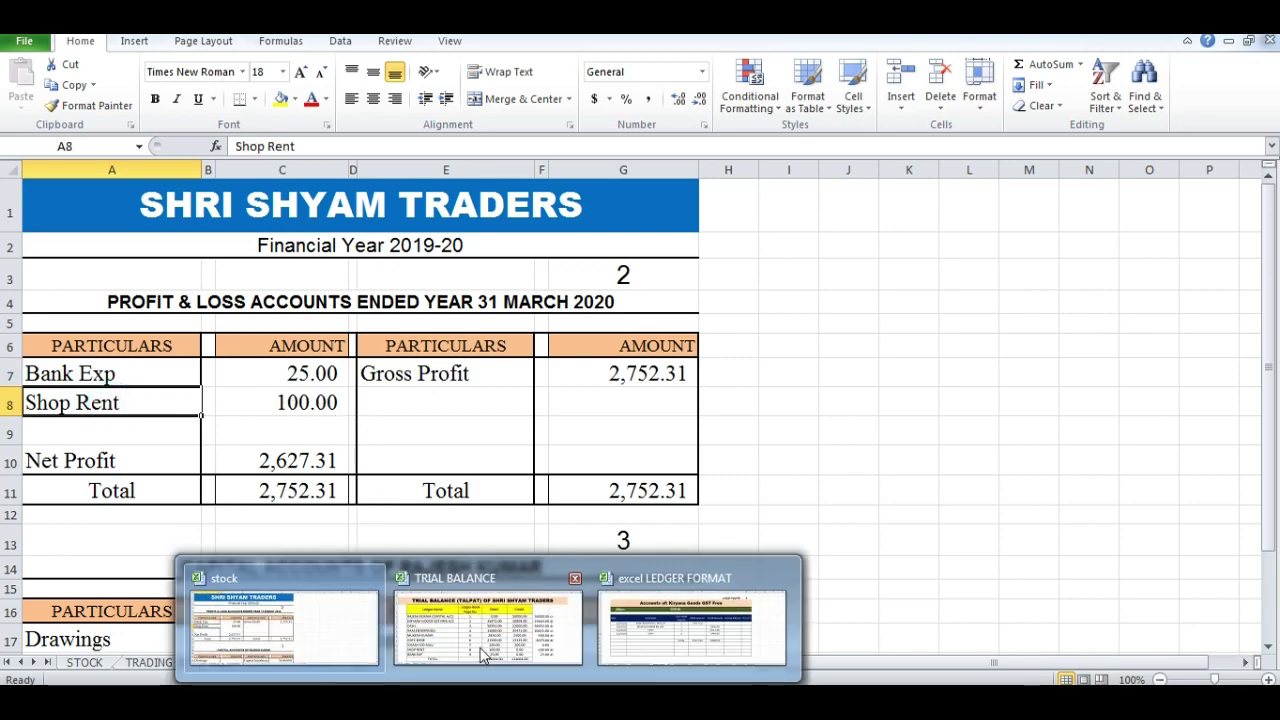
left_click(471, 620)
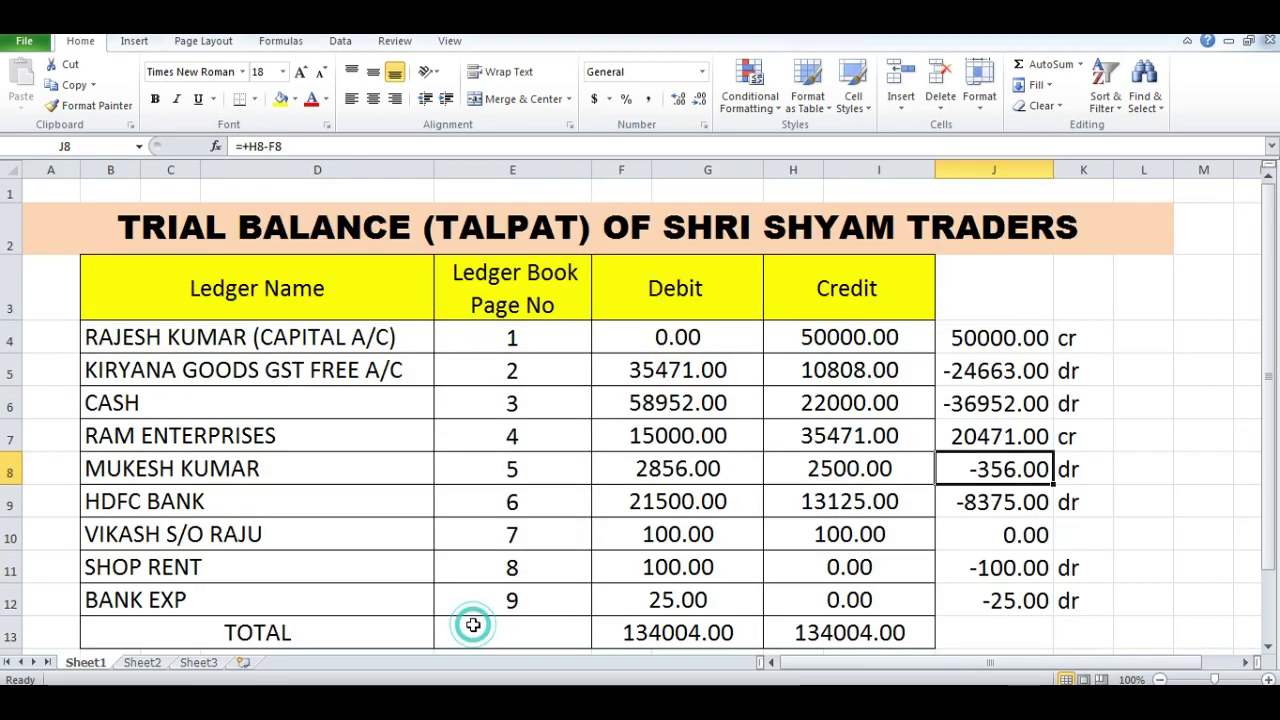
left_click(170, 565)
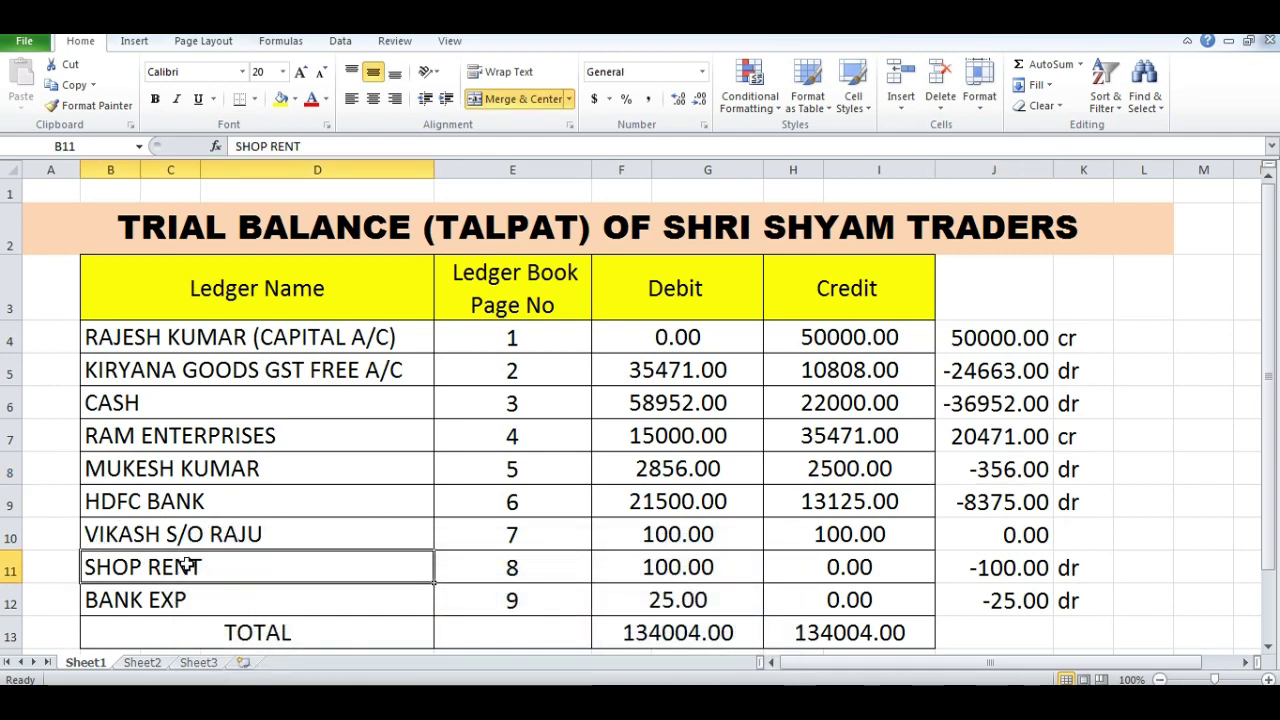
left_click(198, 597)
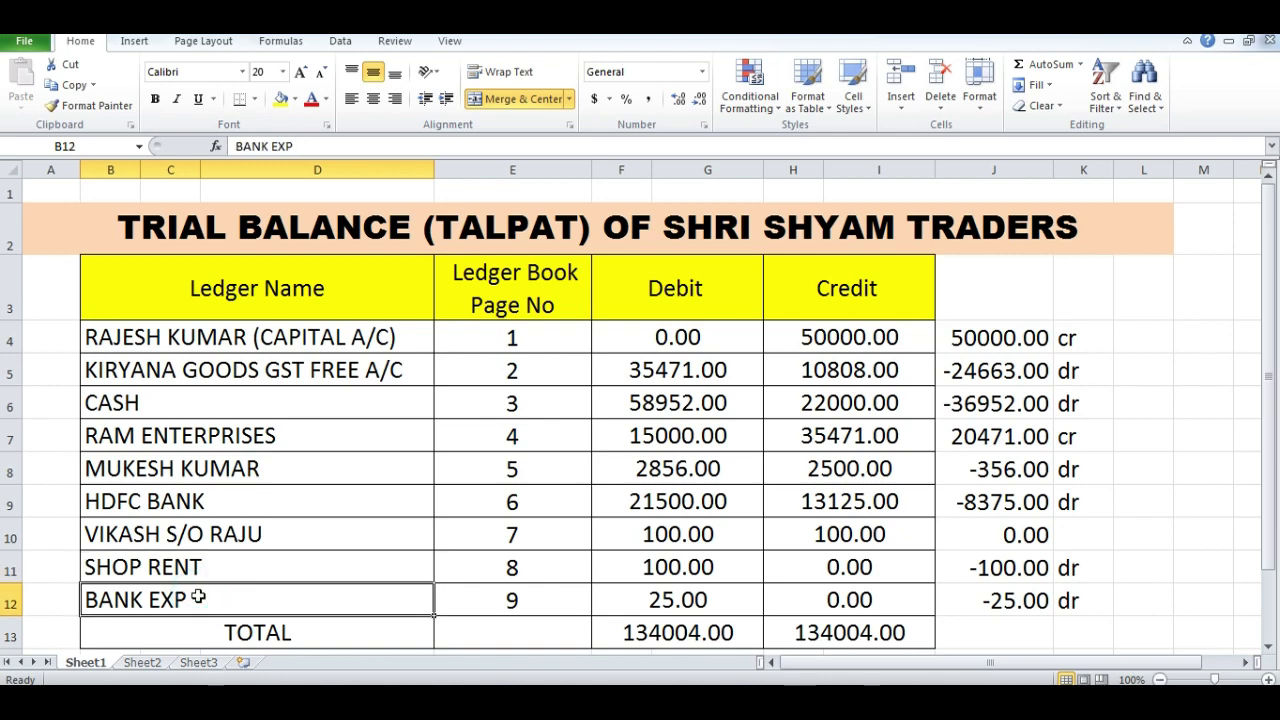
left_click(654, 569)
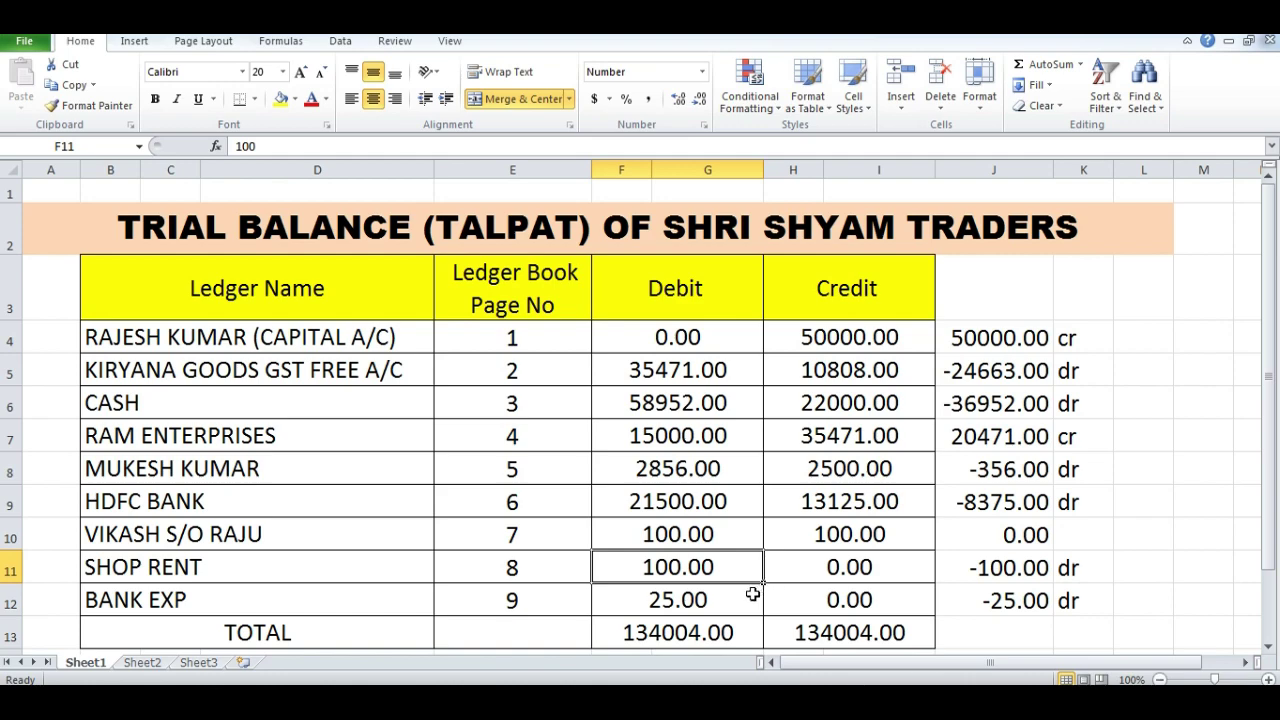
left_click(694, 599)
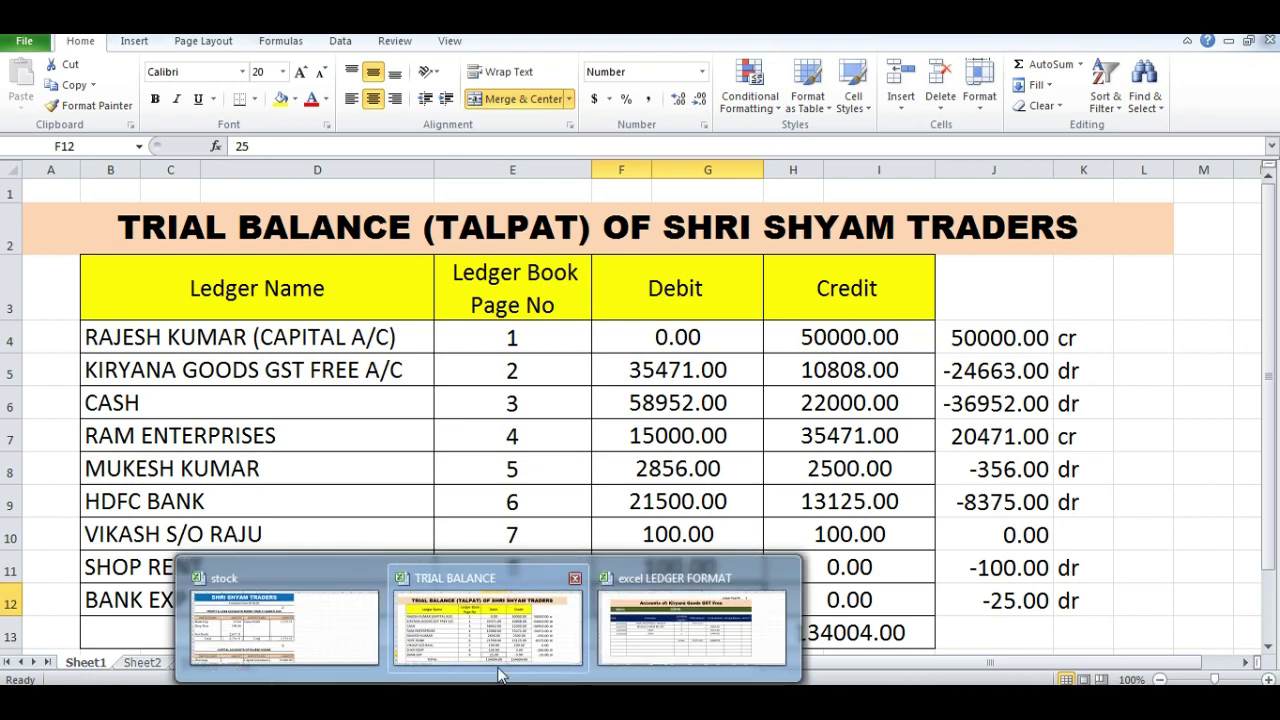
left_click(285, 625)
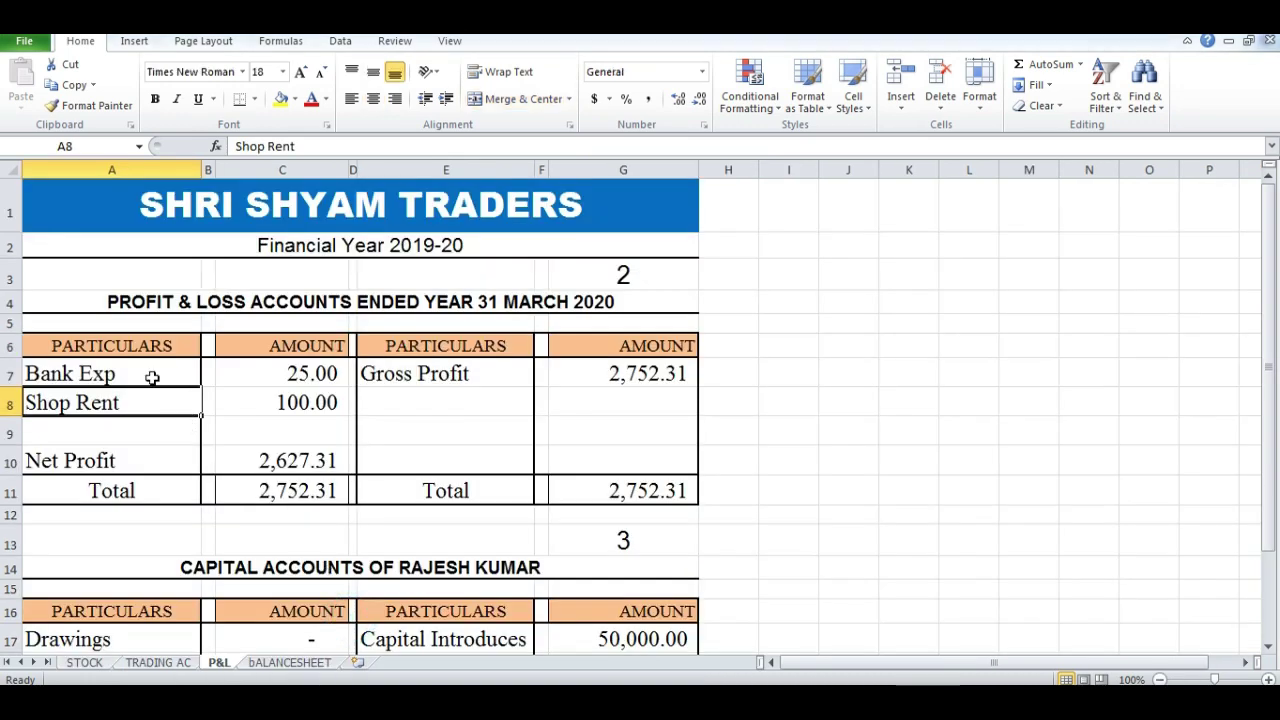
left_click(145, 375)
left_click(283, 376)
left_click(92, 404)
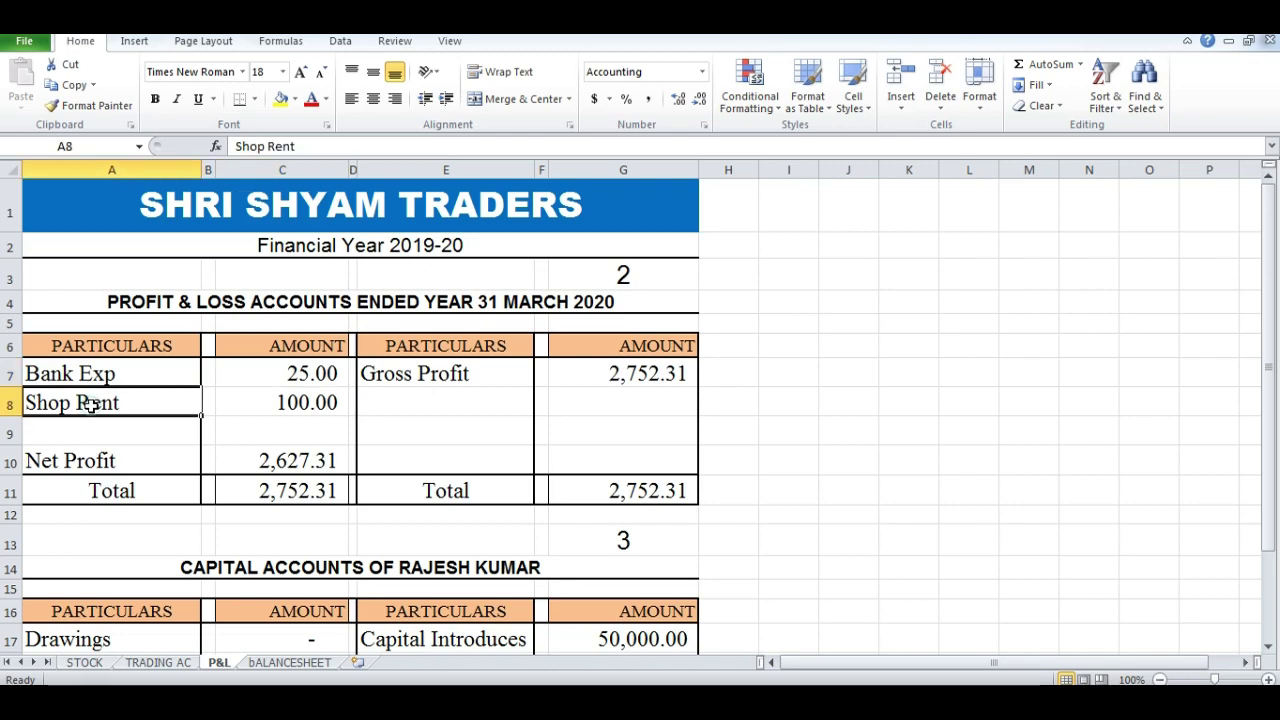
left_click(279, 404)
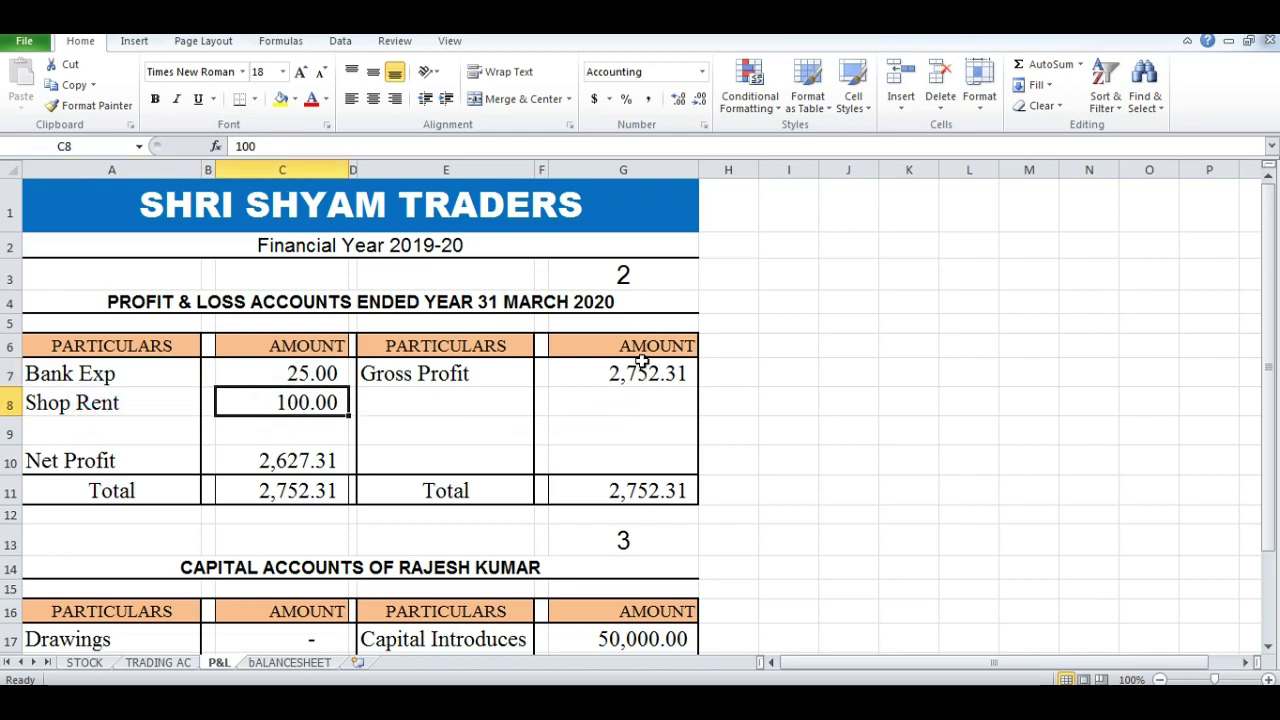
left_click(288, 461)
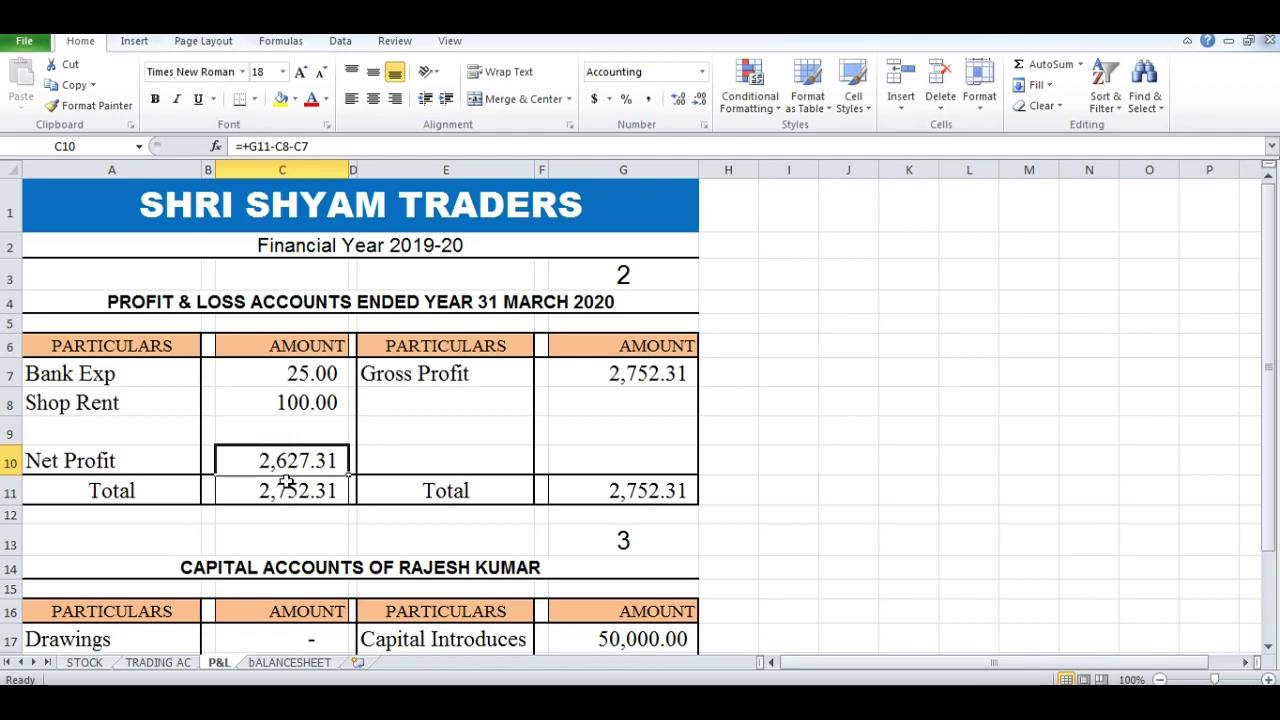
scroll(287, 483, "down", 1)
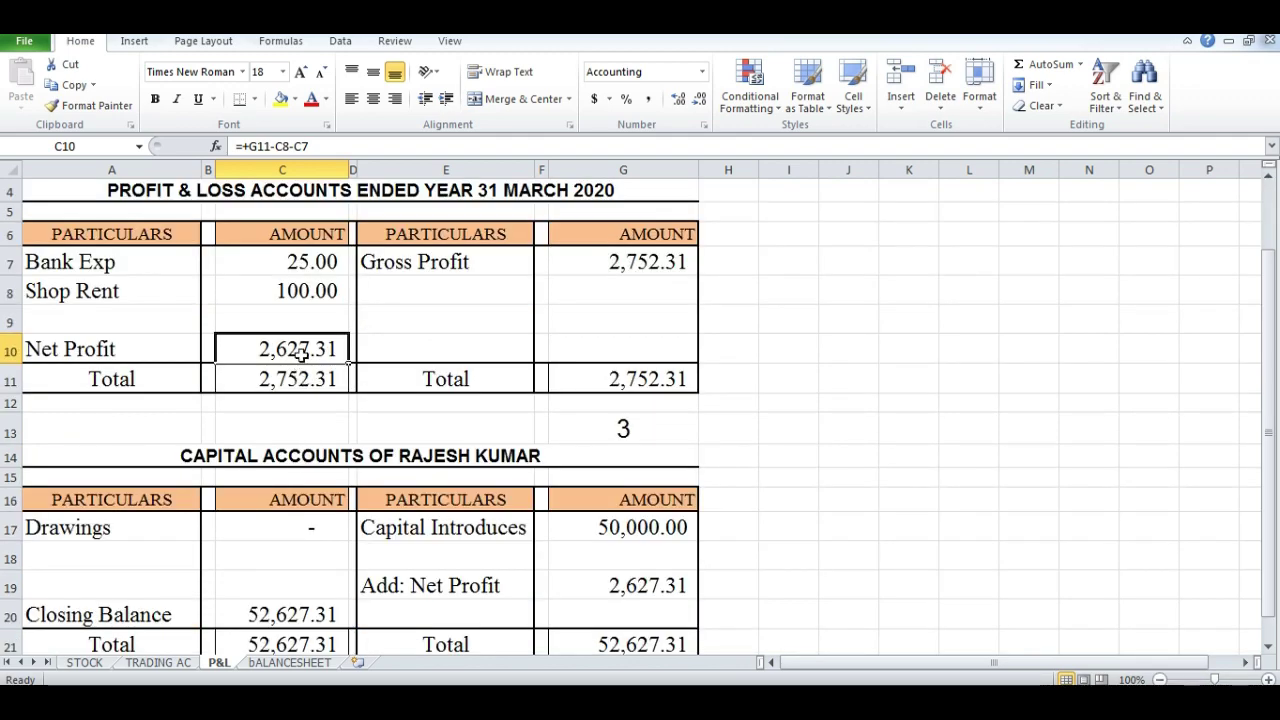
left_click(640, 589)
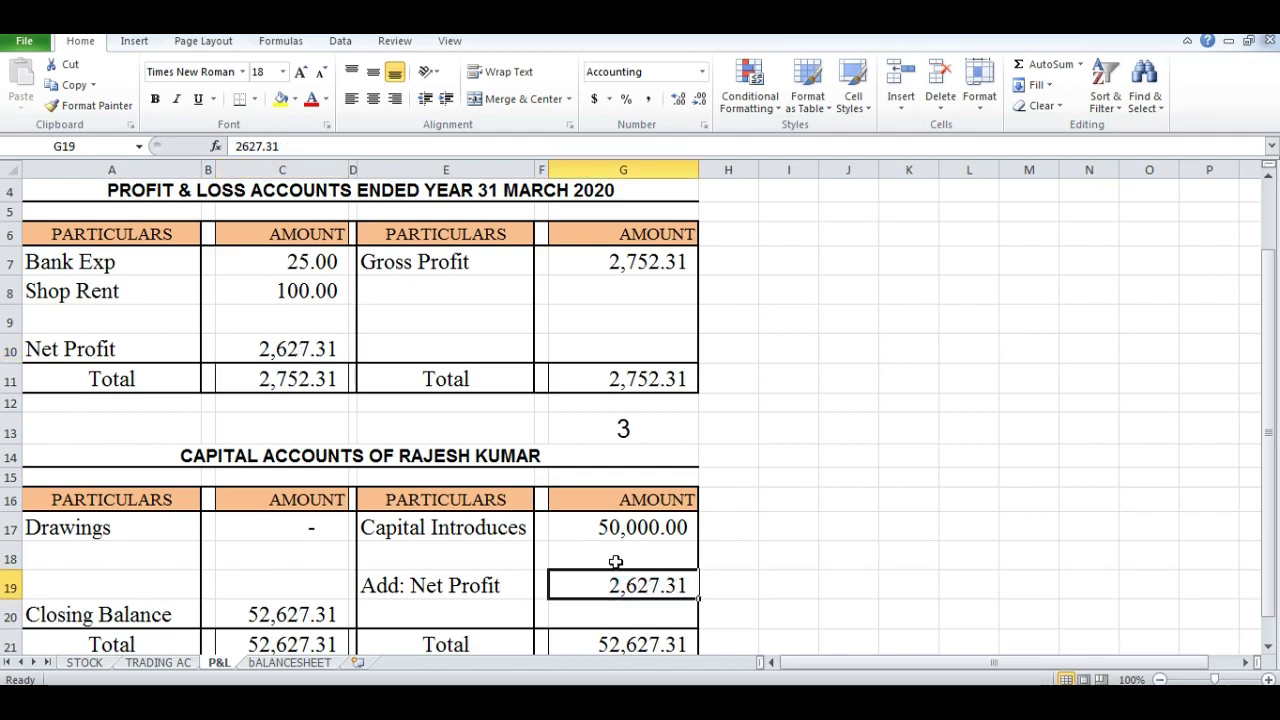
Step: Confirm the 50,000 capital introduced matches the capital's 50000 credit in the Trial Balance
left_click(302, 452)
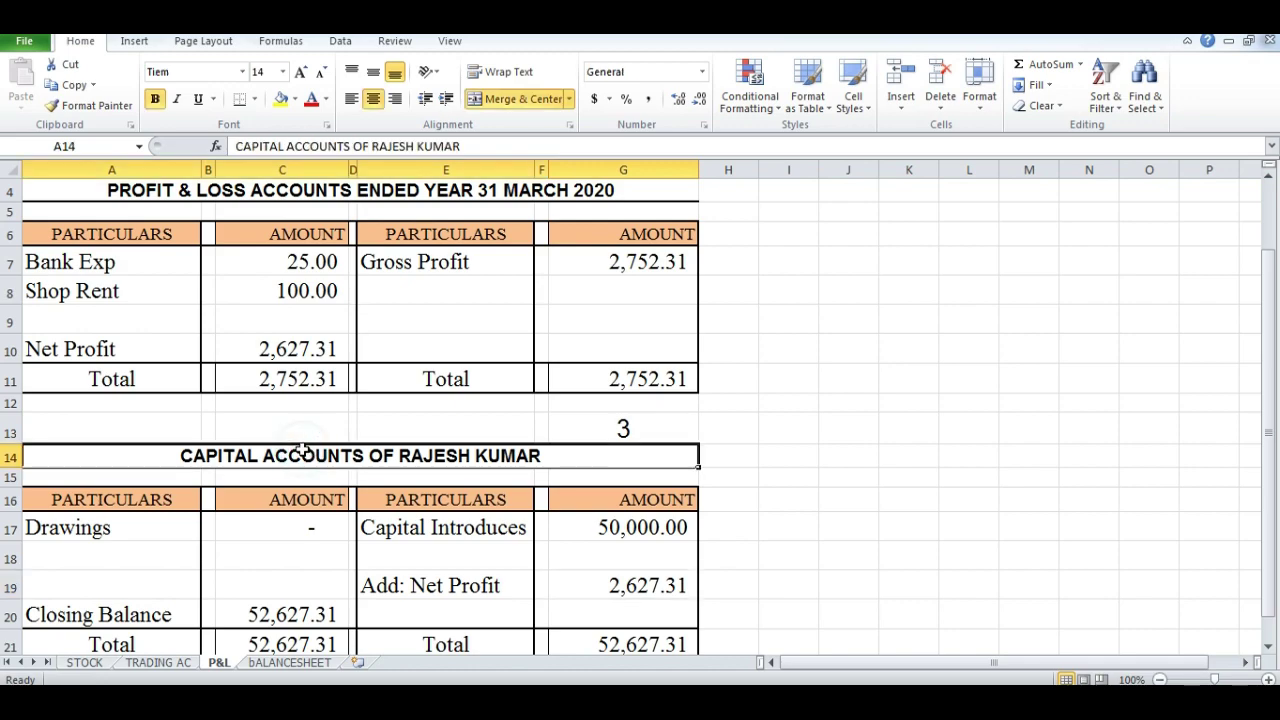
left_click(669, 431)
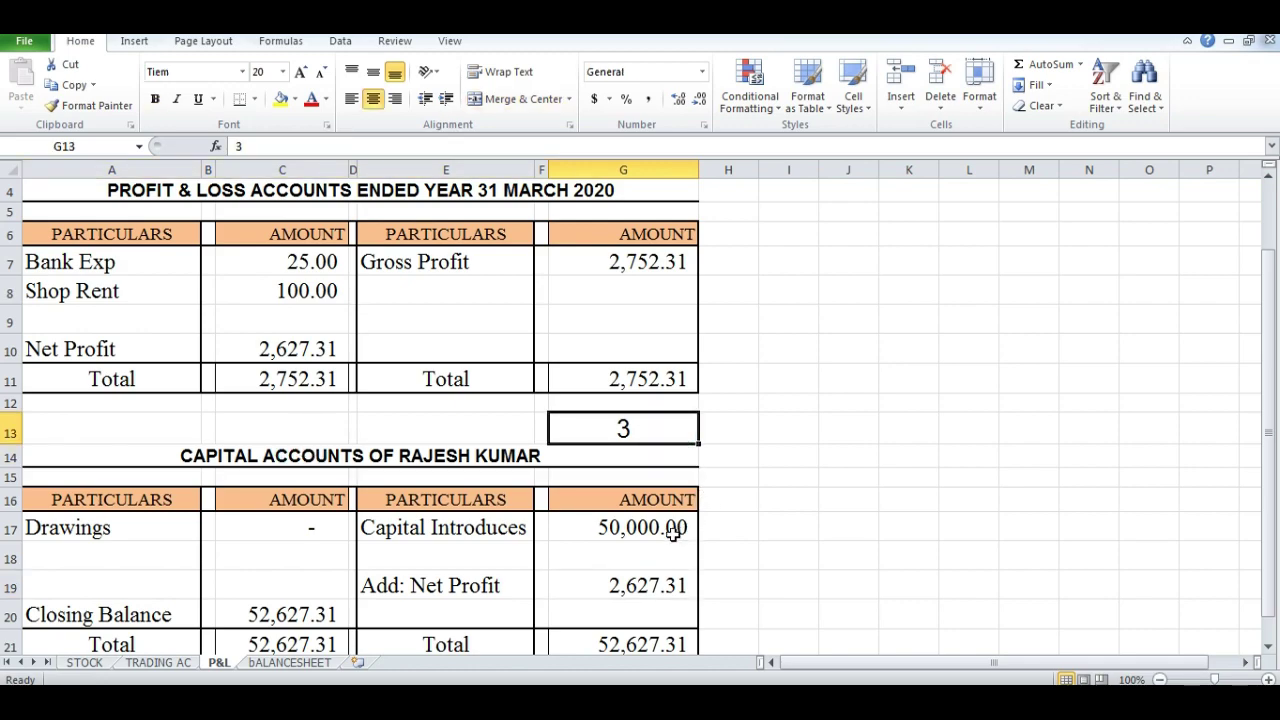
left_click(598, 527)
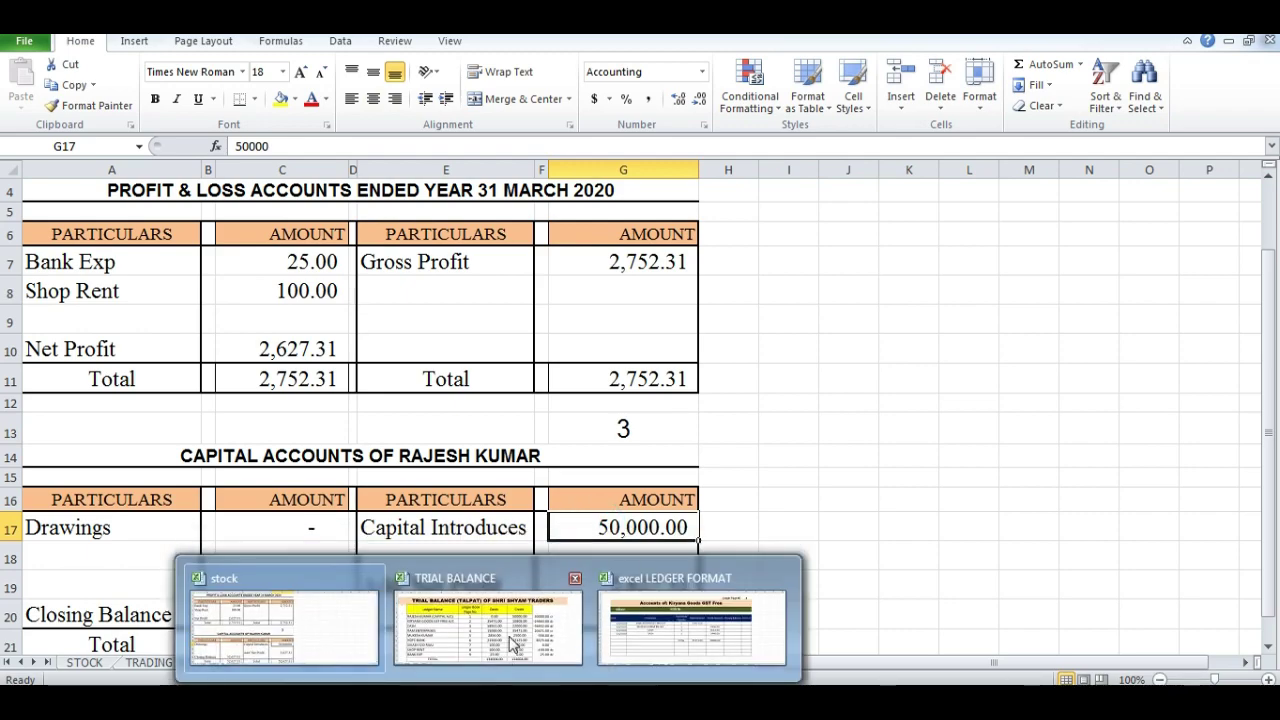
left_click(500, 600)
left_click(268, 343)
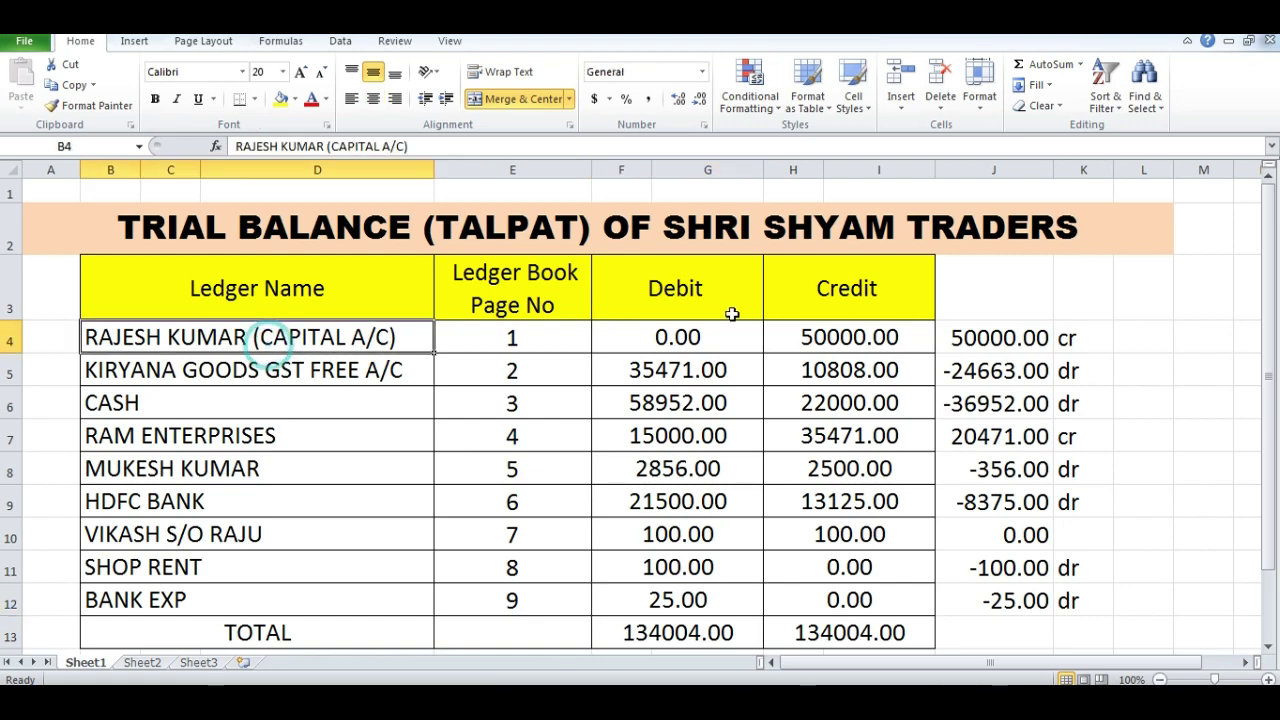
left_click(808, 332)
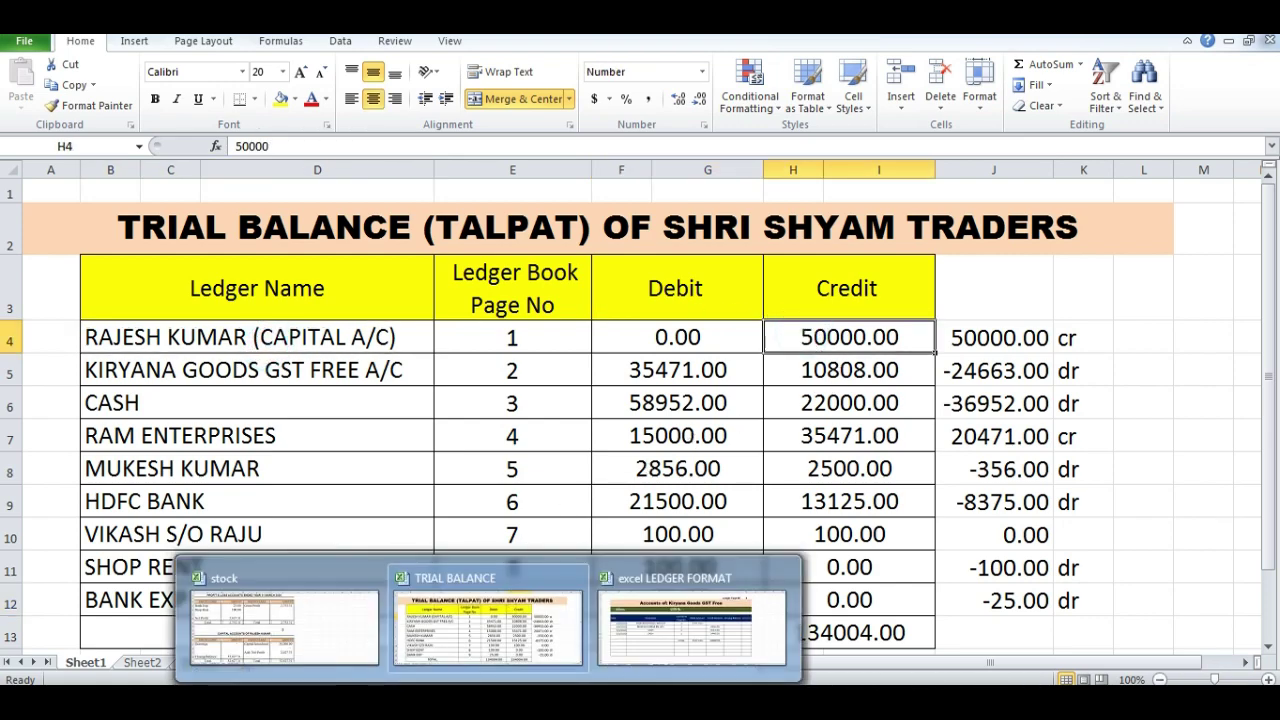
left_click(328, 627)
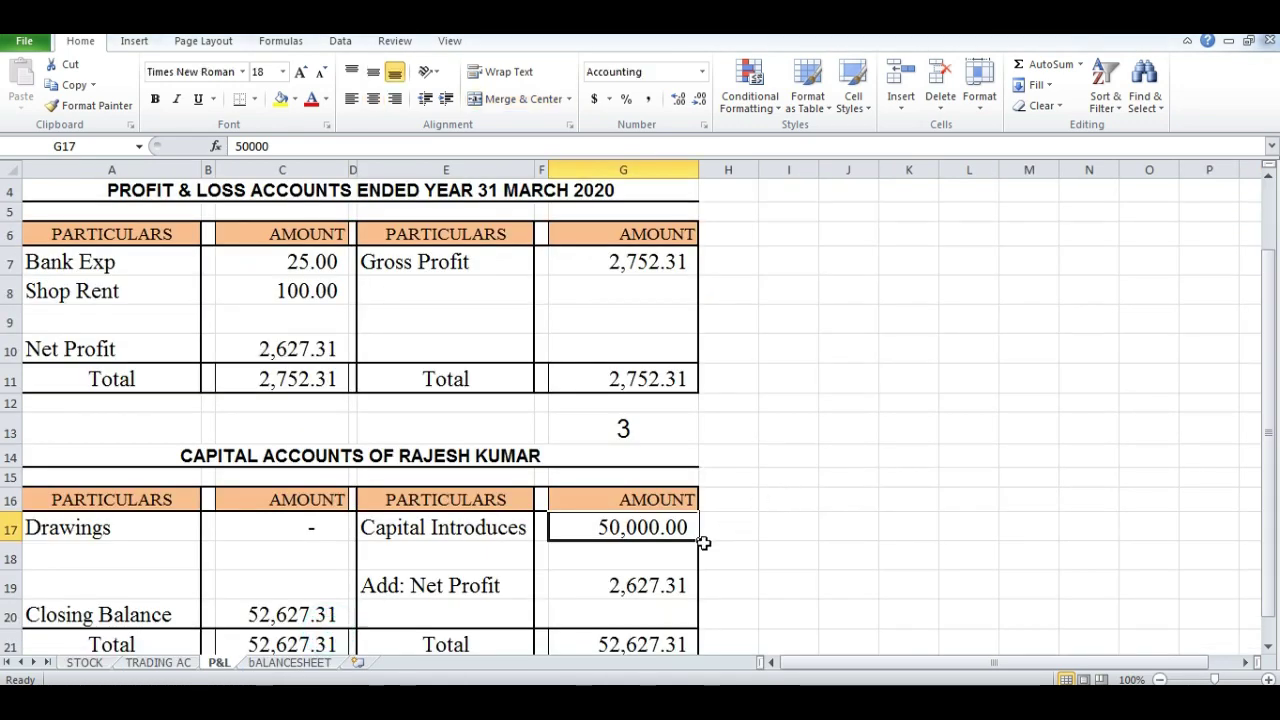
Step: Check the capital account's net profit, Drawings in C17 and closing balance formula in C20
scroll(614, 532, "down", 1)
left_click(468, 465)
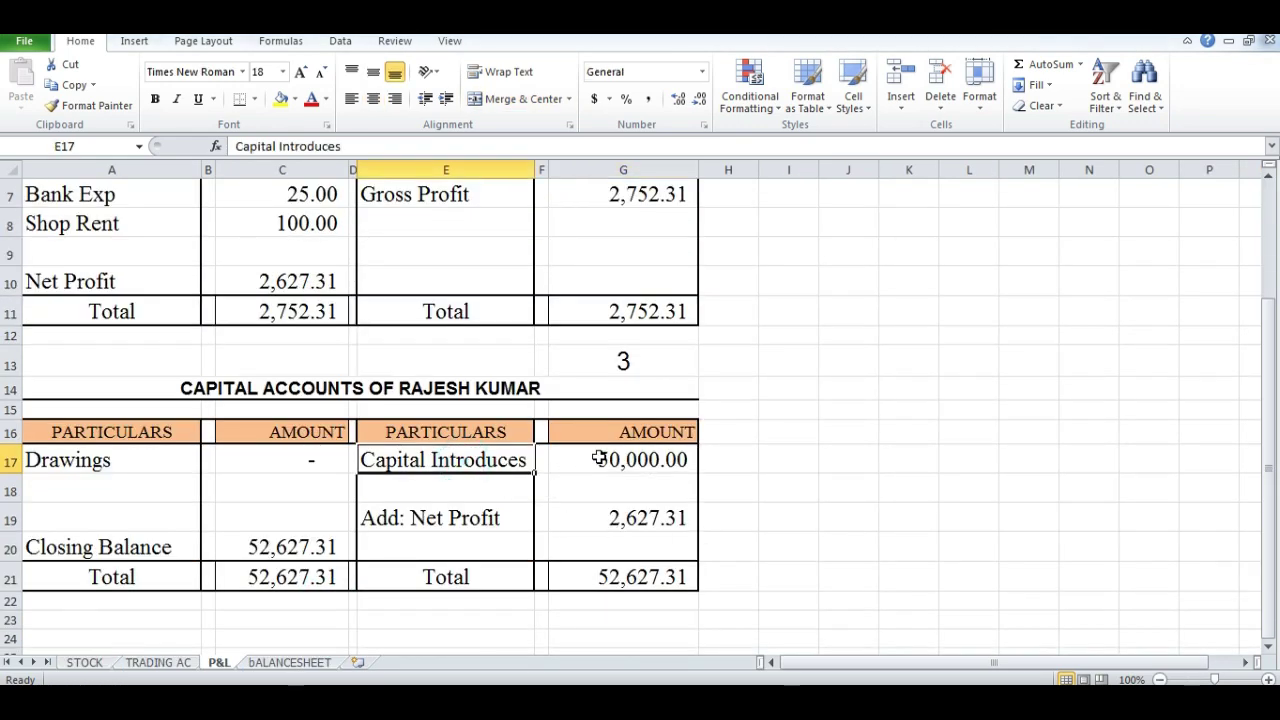
left_click(594, 458)
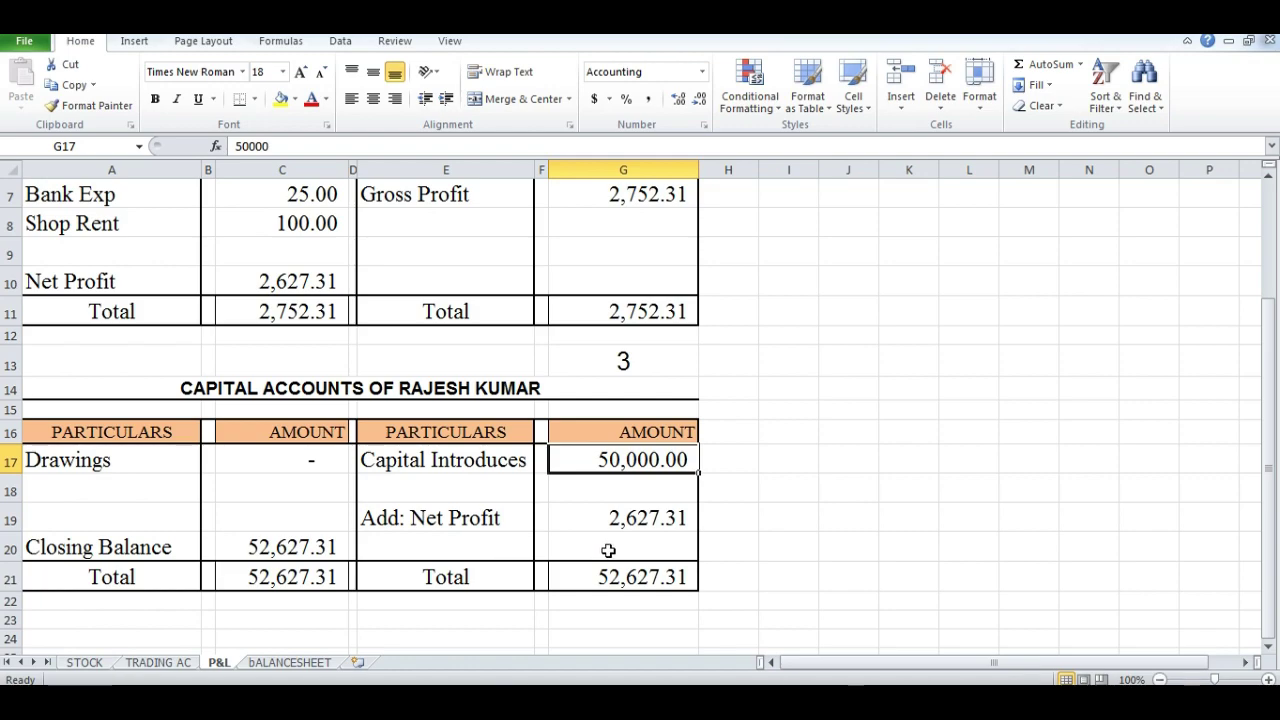
left_click(628, 518)
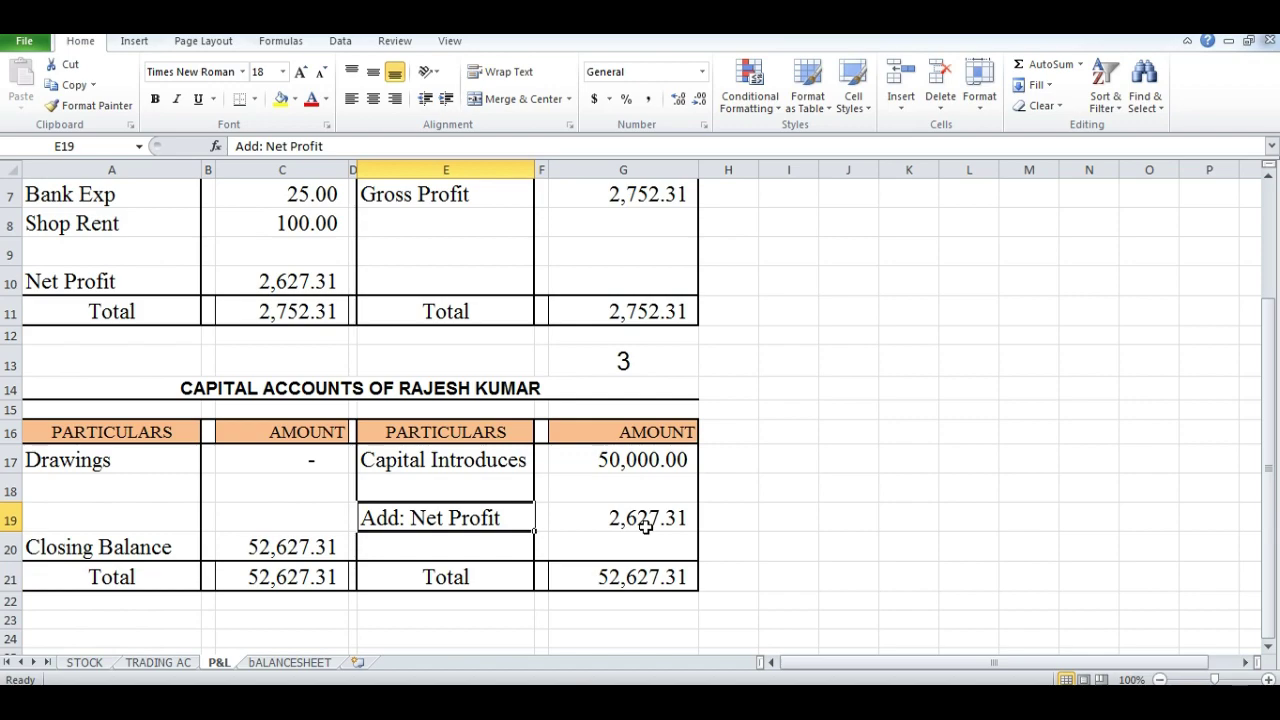
left_click(272, 466)
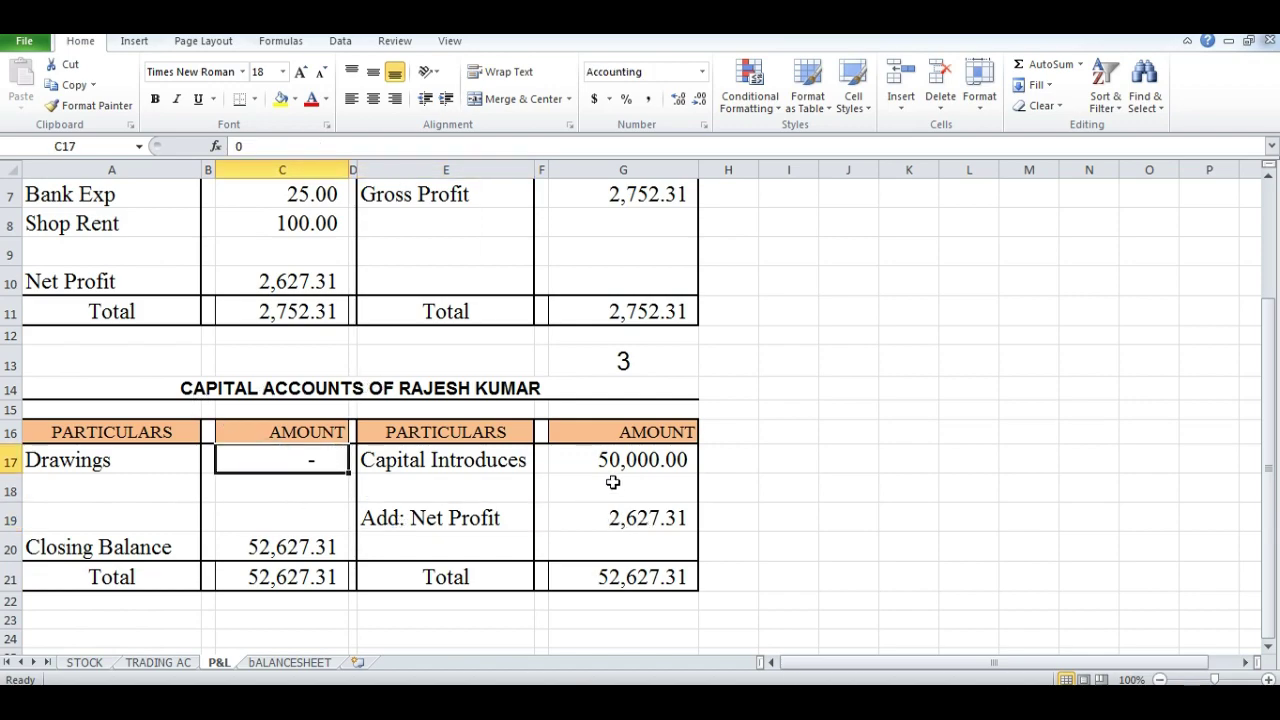
left_click(256, 546)
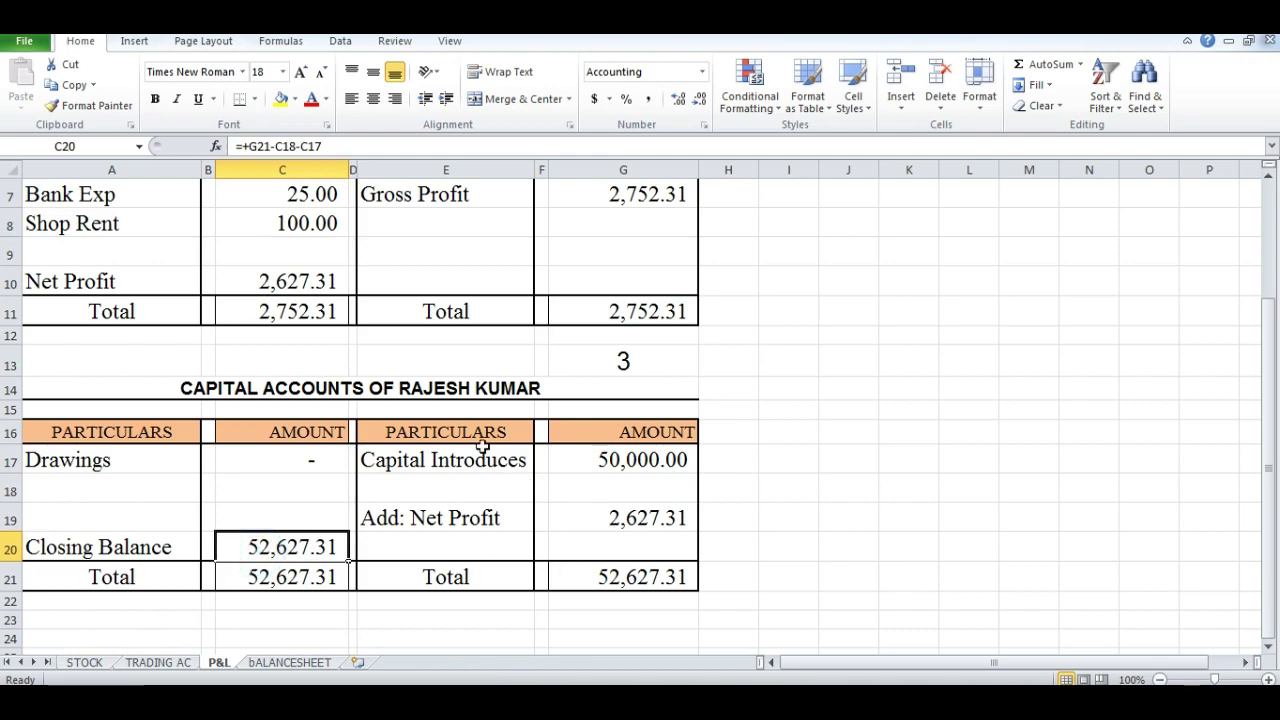
left_click(290, 662)
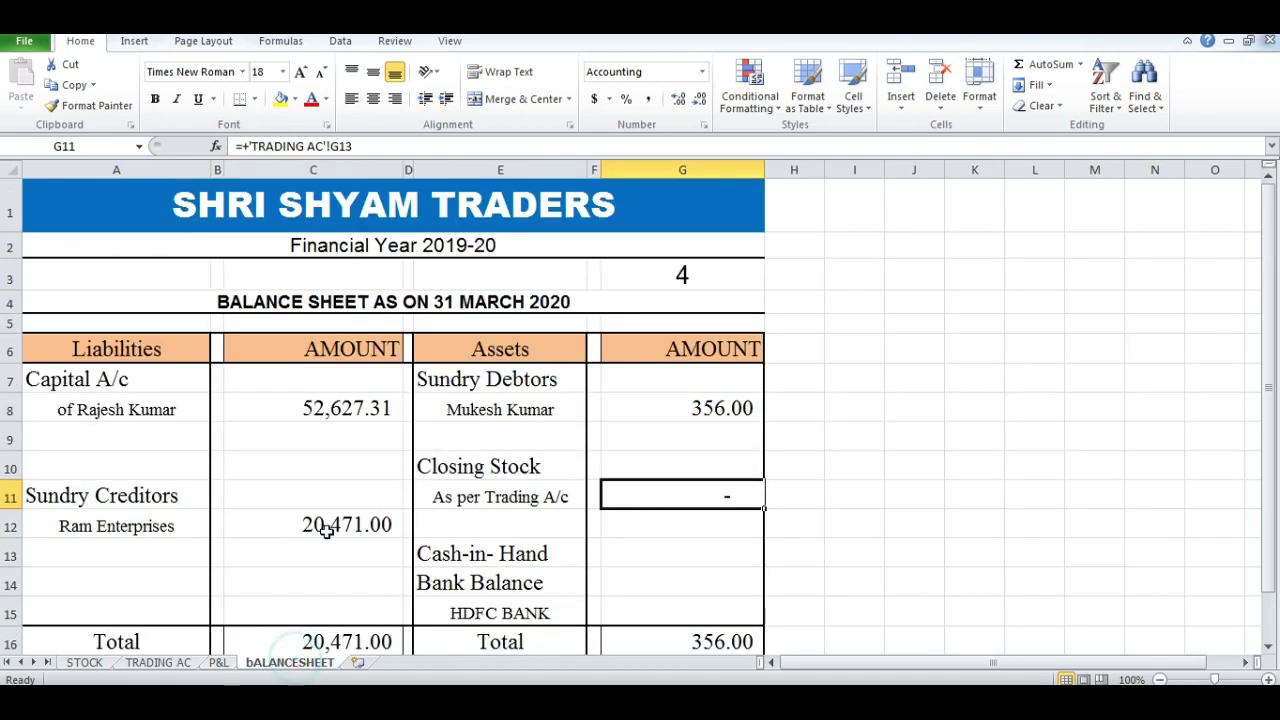
Step: Look over the balance sheet title and the P&L PARTICULARS and AMOUNT headings
left_click(256, 293)
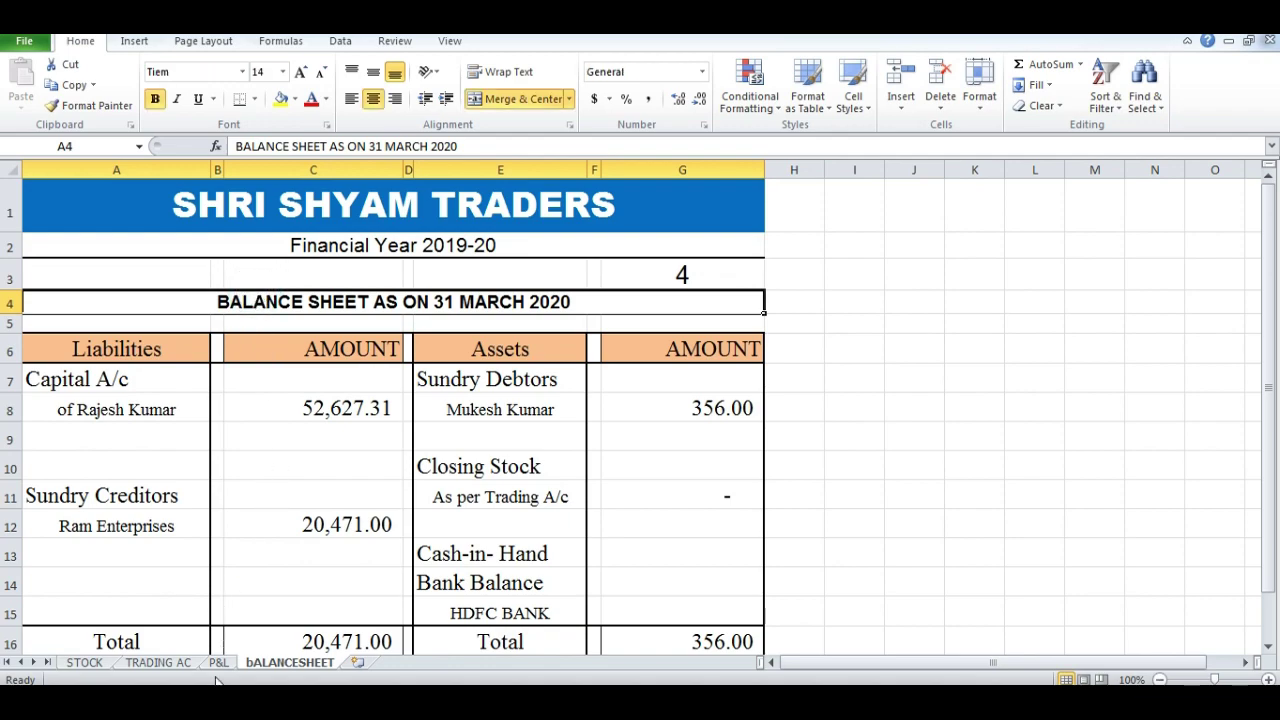
left_click(157, 668)
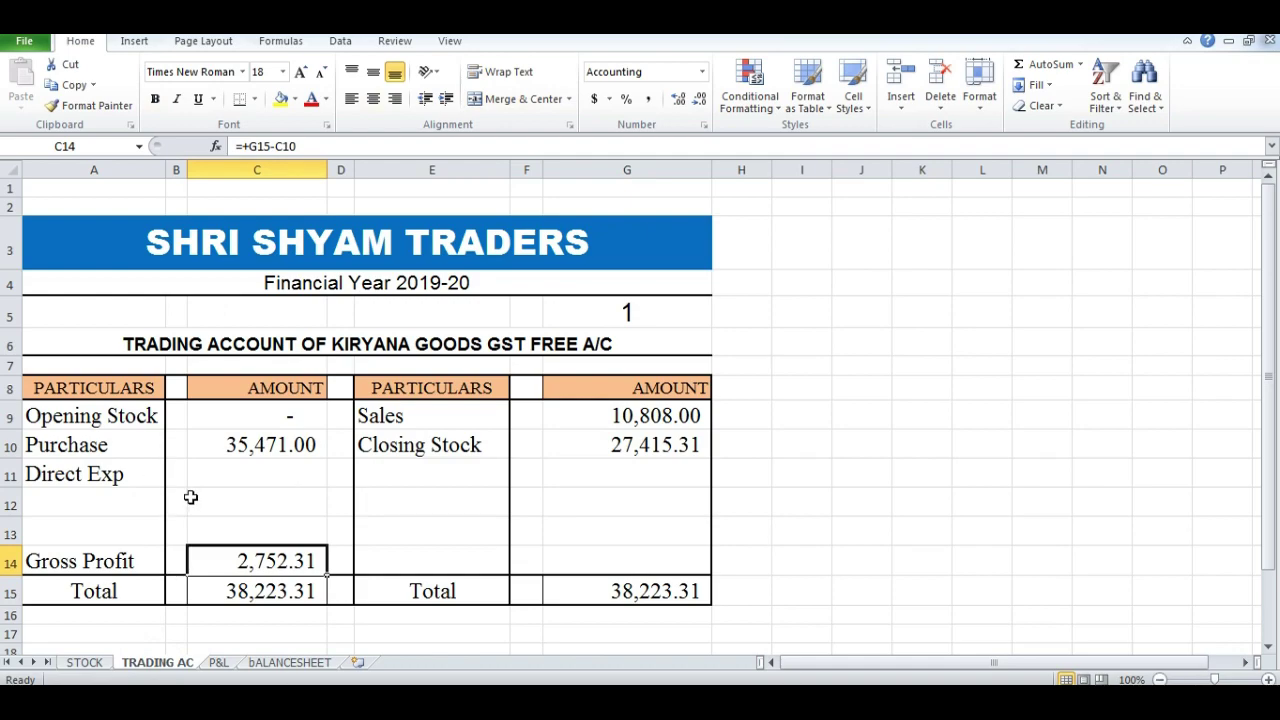
left_click(218, 665)
scroll(163, 415, "up", 2)
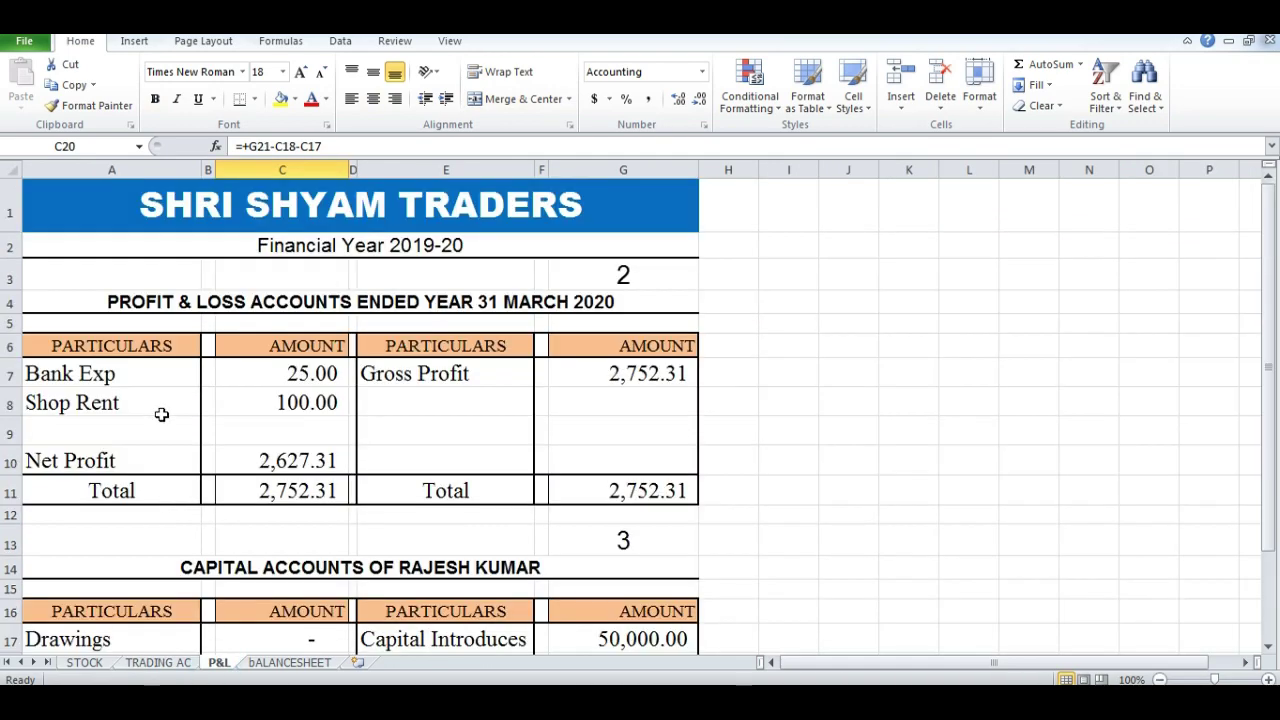
left_click(127, 345)
left_click(252, 346)
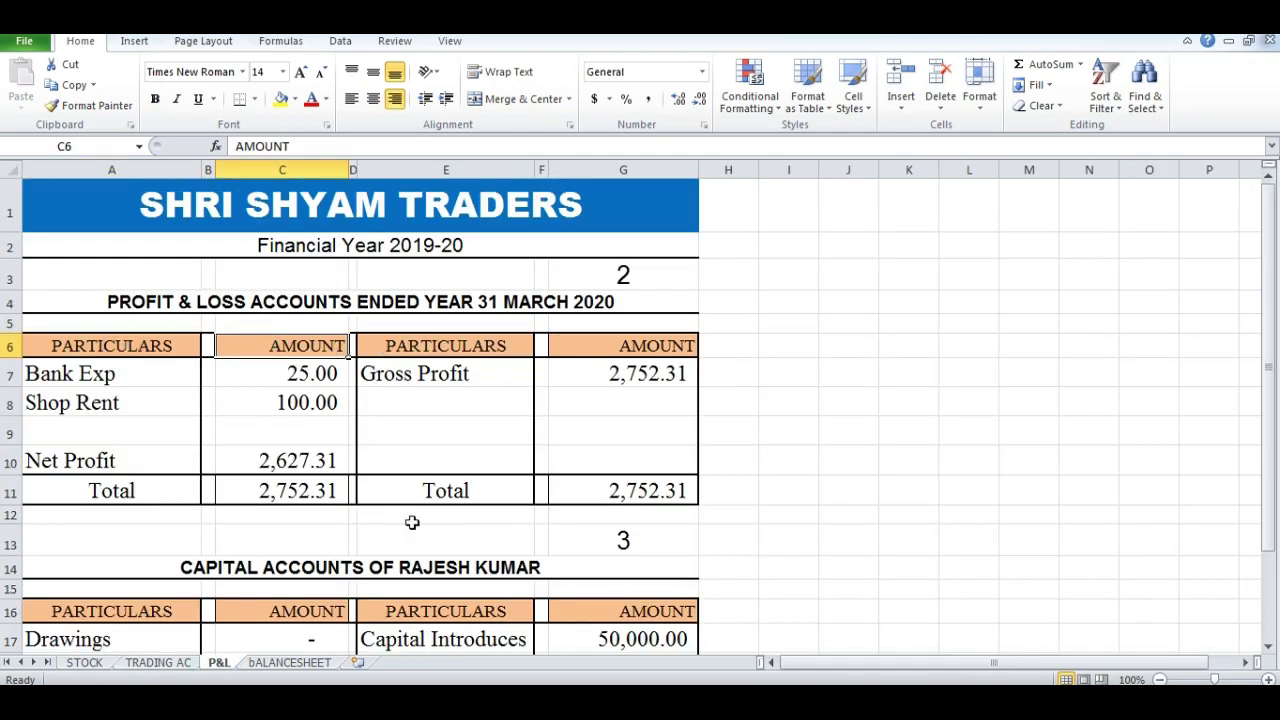
left_click(289, 663)
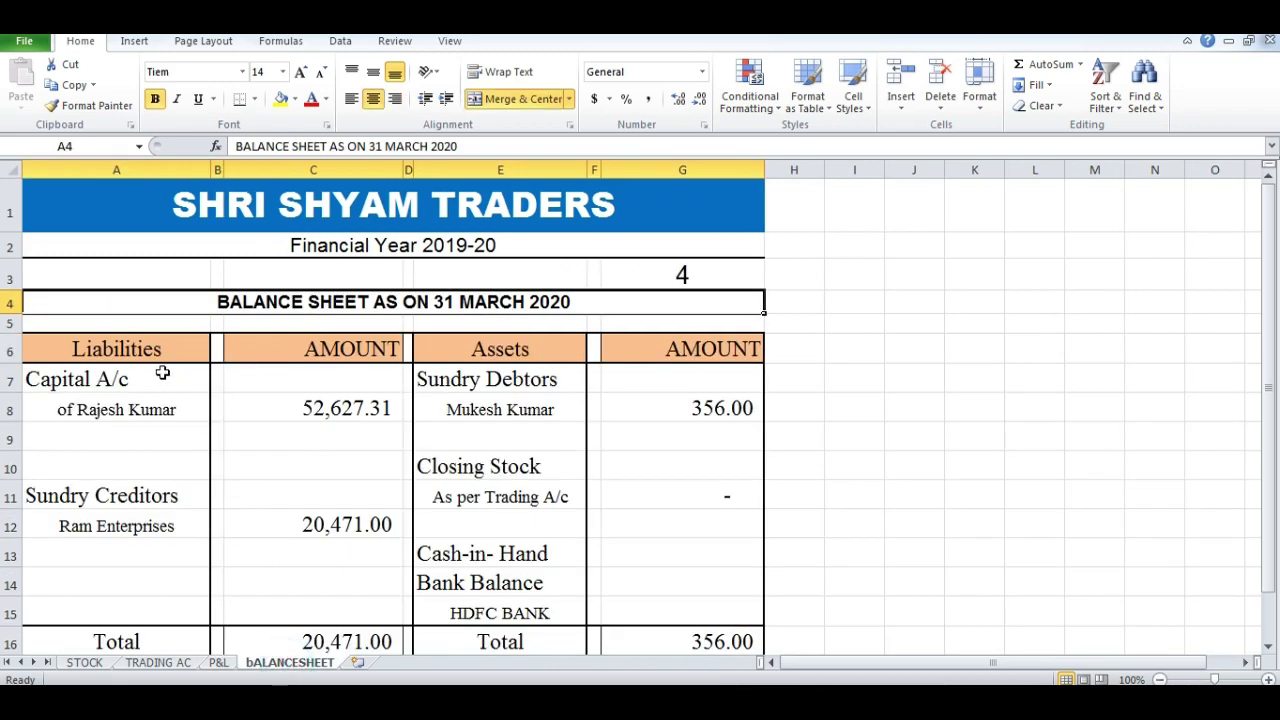
Step: Compare the balance sheet capital 52,627.31 with the P&L closing balance in C20
left_click(137, 349)
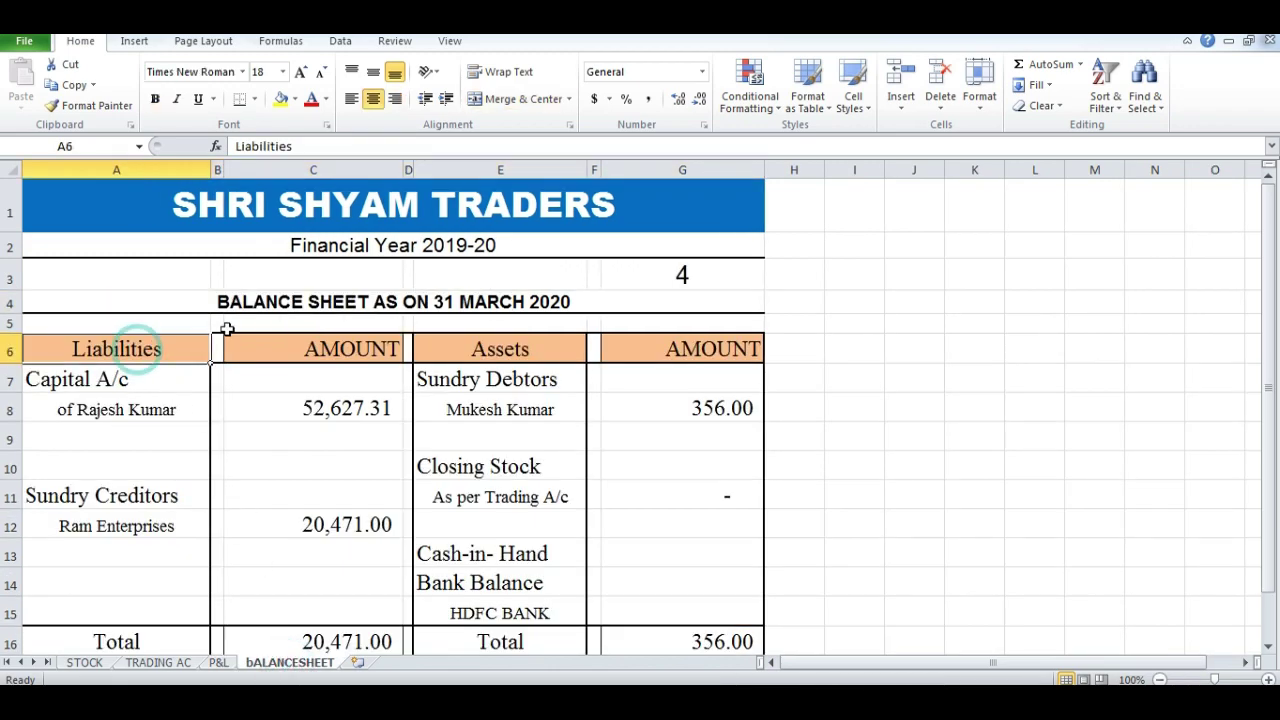
left_click(485, 344)
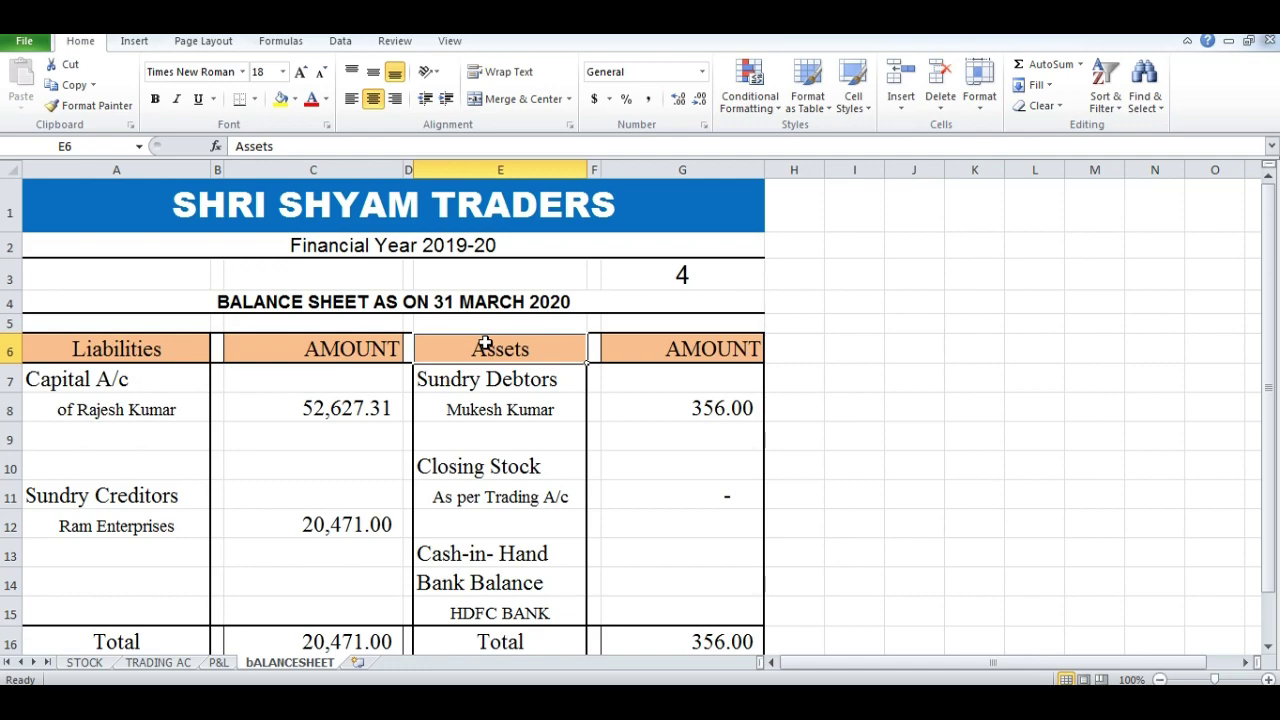
left_click(118, 418)
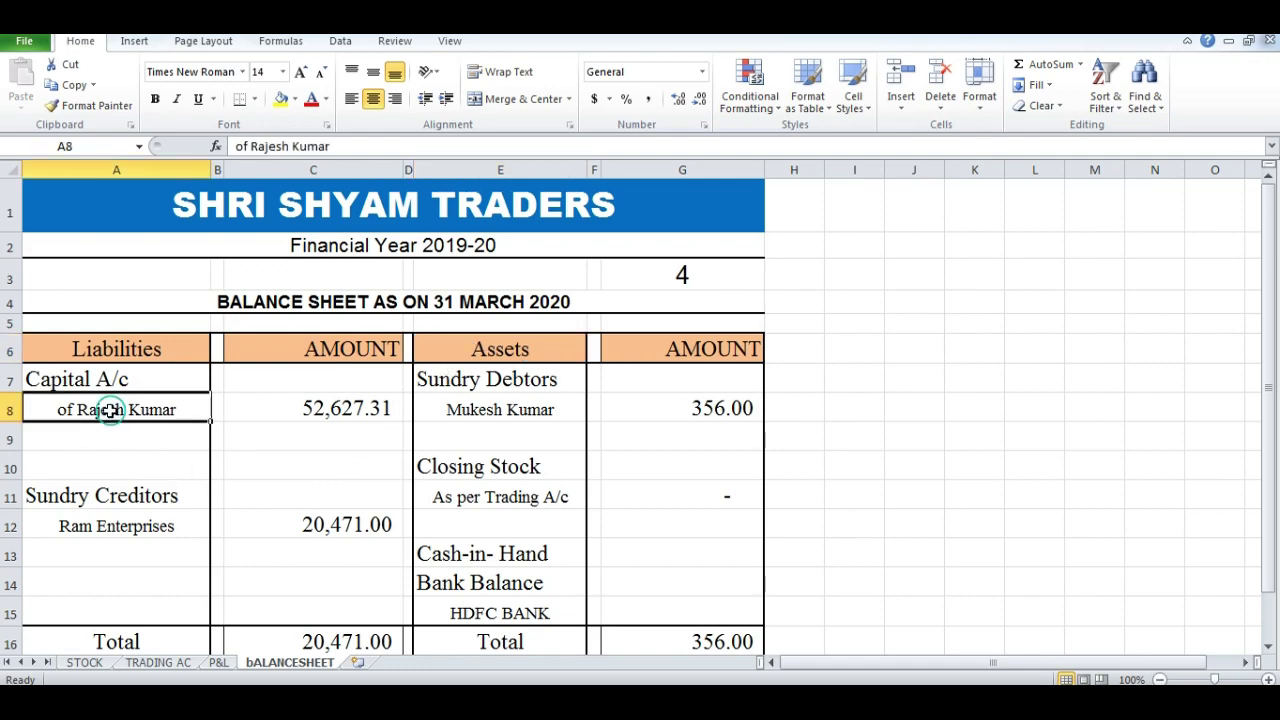
left_click(292, 410)
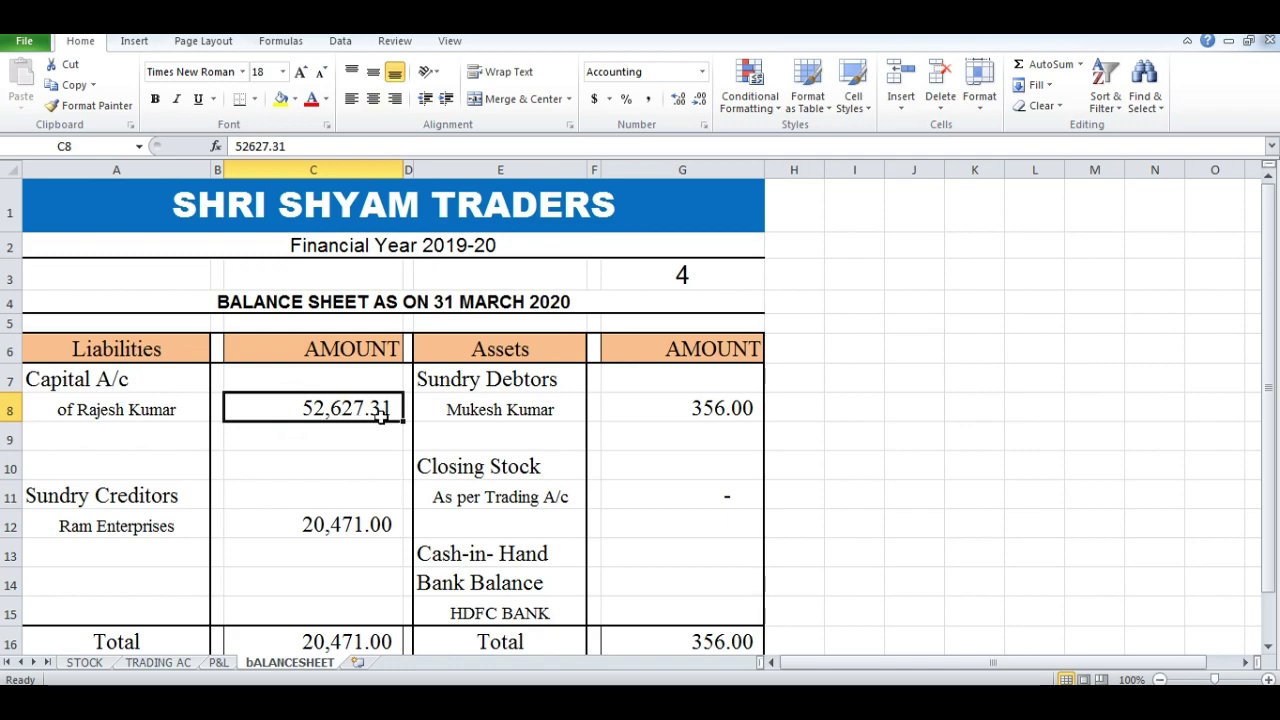
scroll(380, 418, "down", 1)
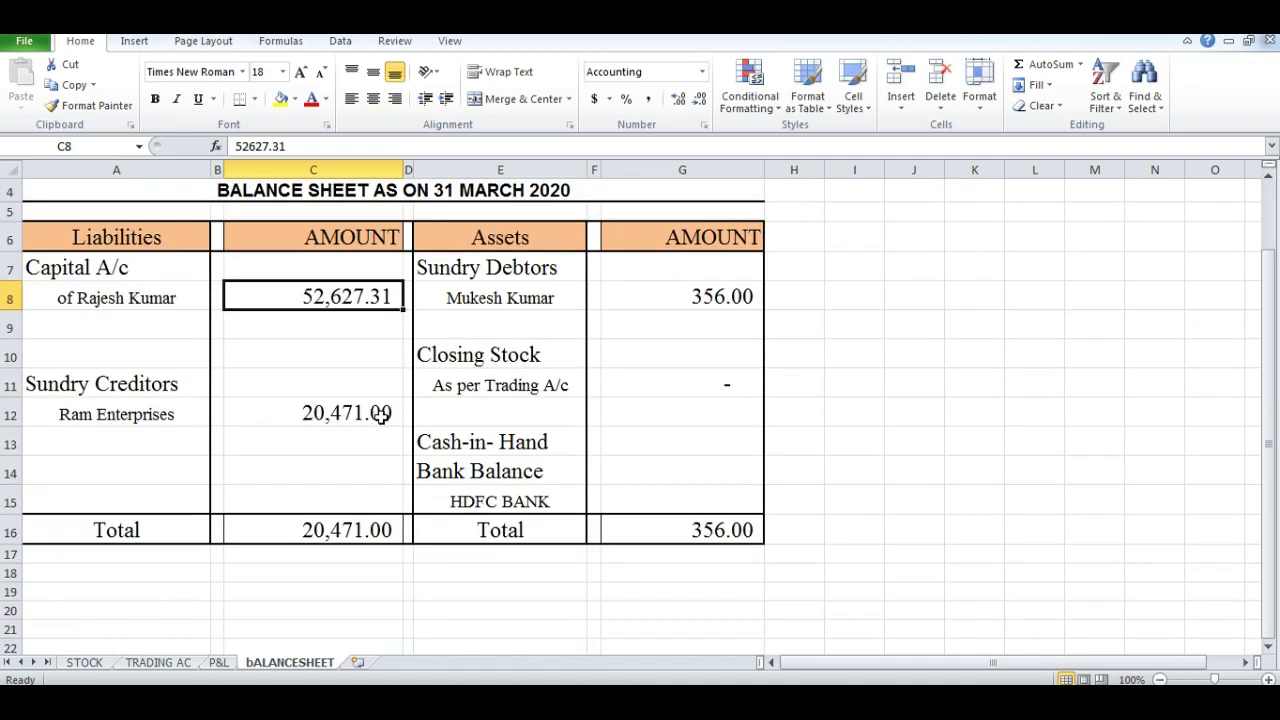
left_click(222, 663)
scroll(274, 600, "down", 1)
left_click(280, 548)
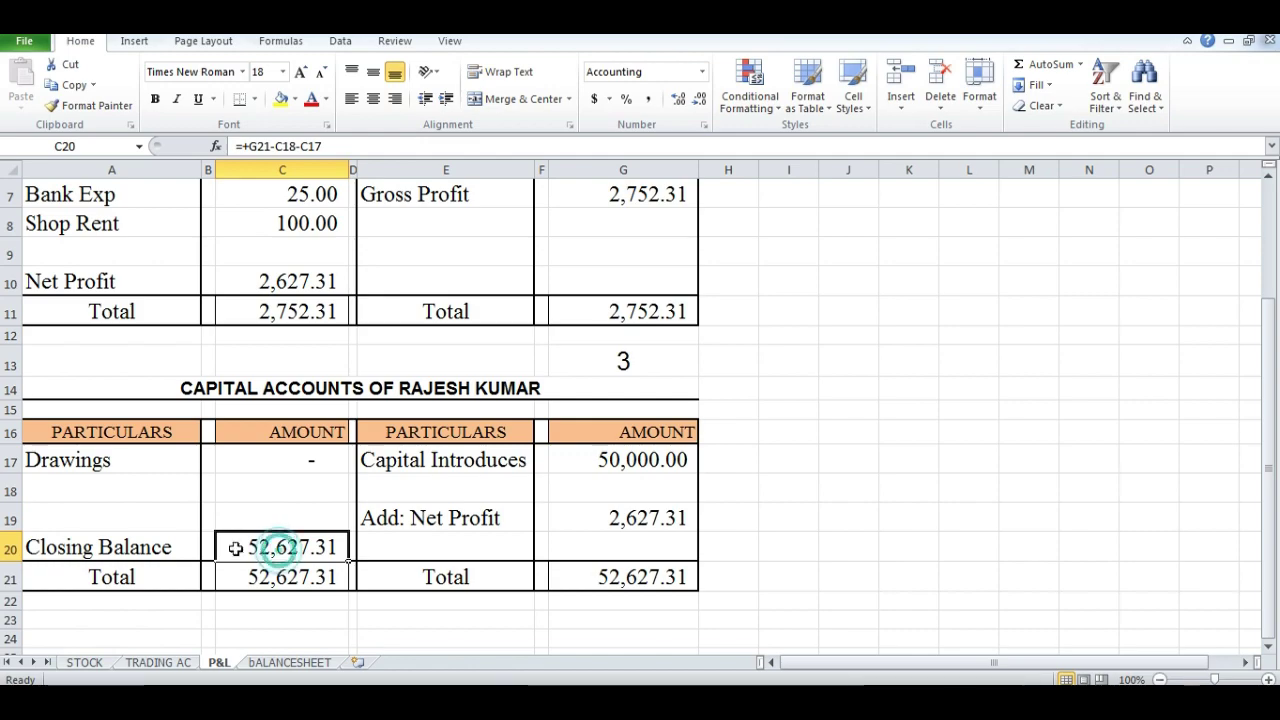
left_click(278, 660)
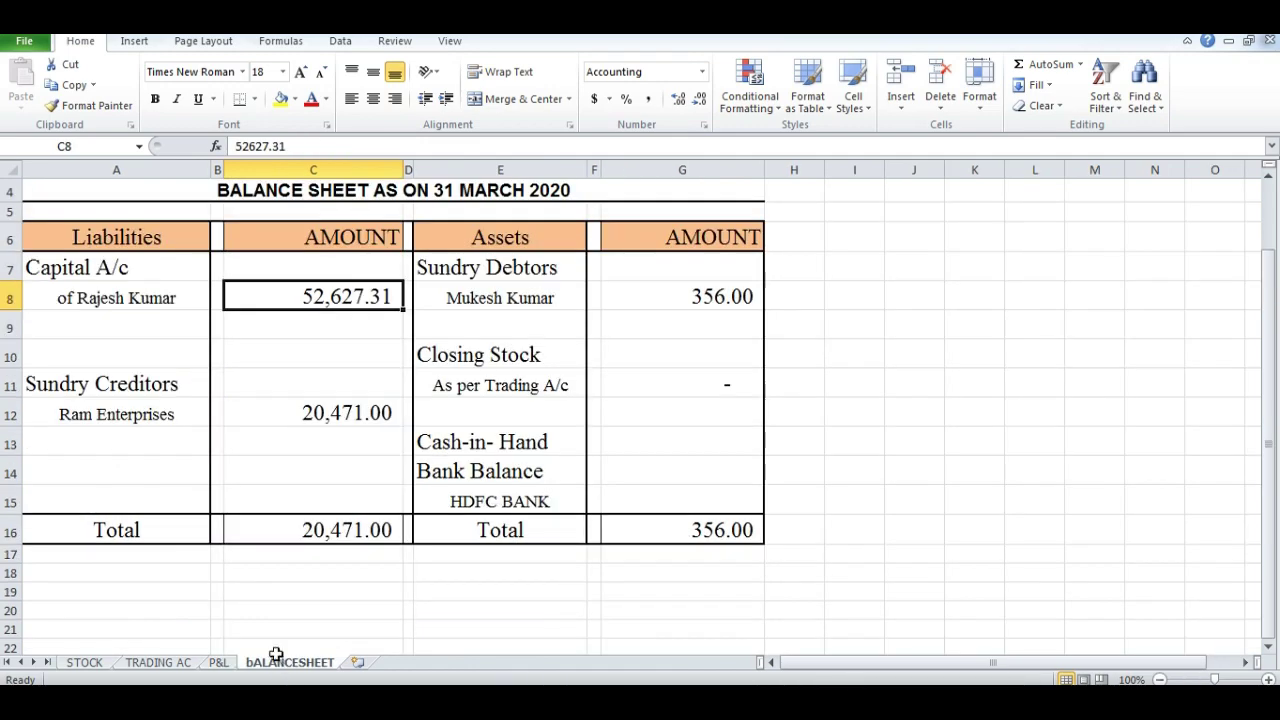
Step: Check the sundry creditor amount of 20,471.00 under Liabilities
scroll(318, 384, "up", 1)
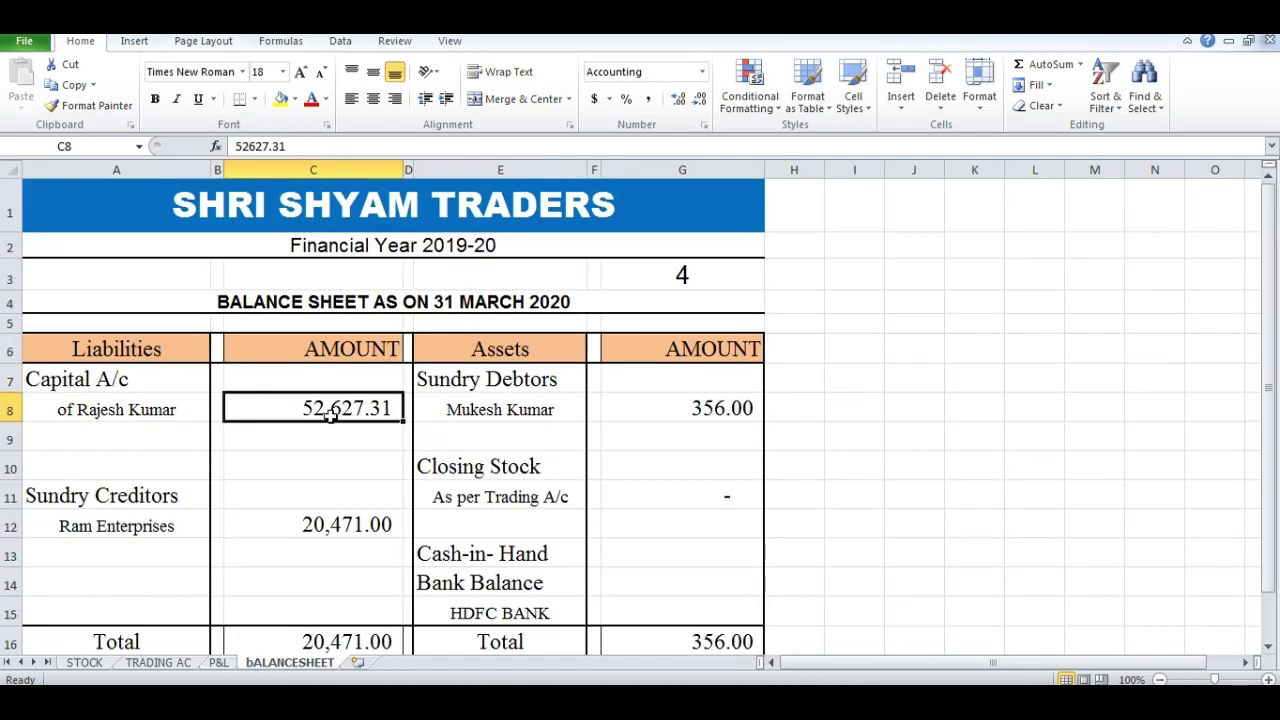
left_click(105, 529)
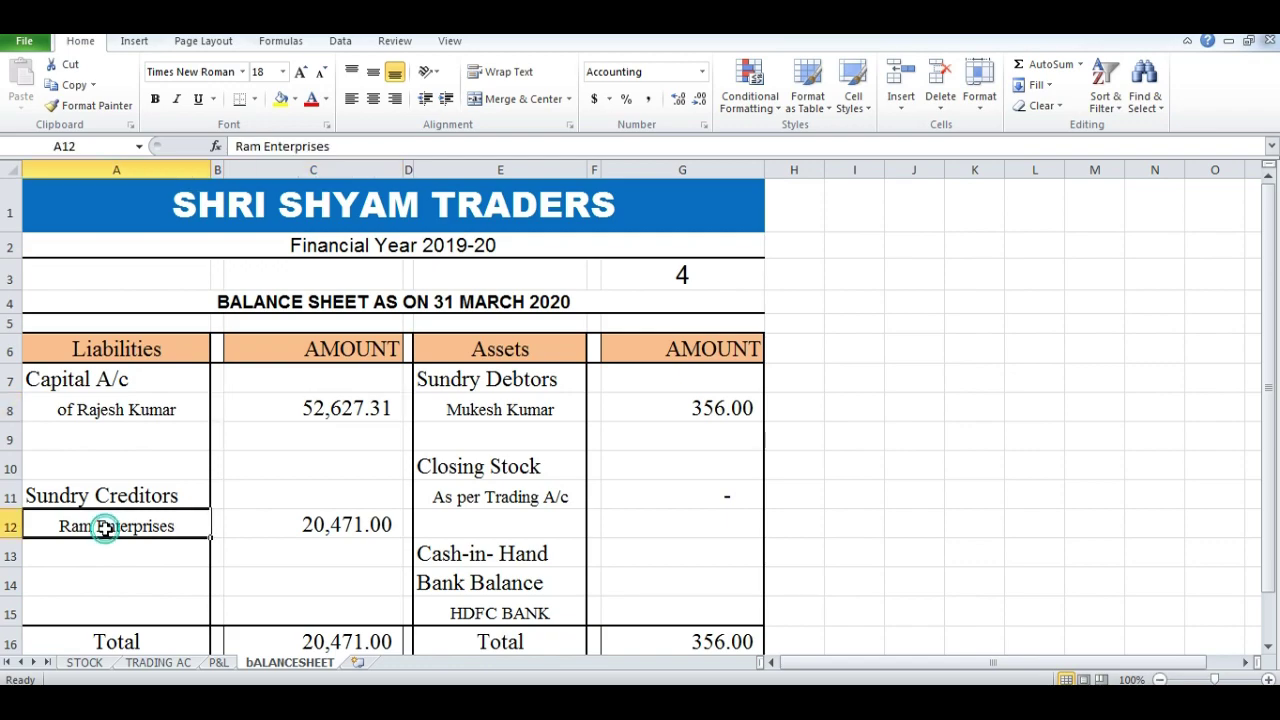
left_click(295, 520)
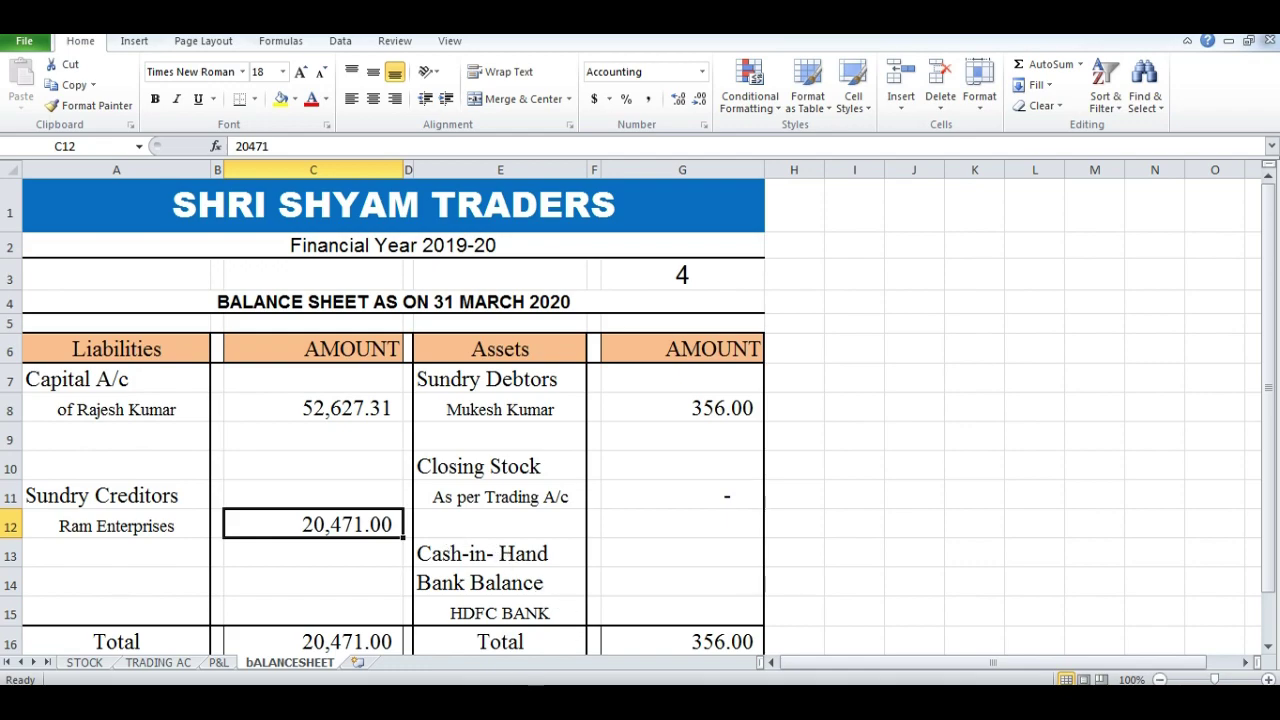
left_click(472, 628)
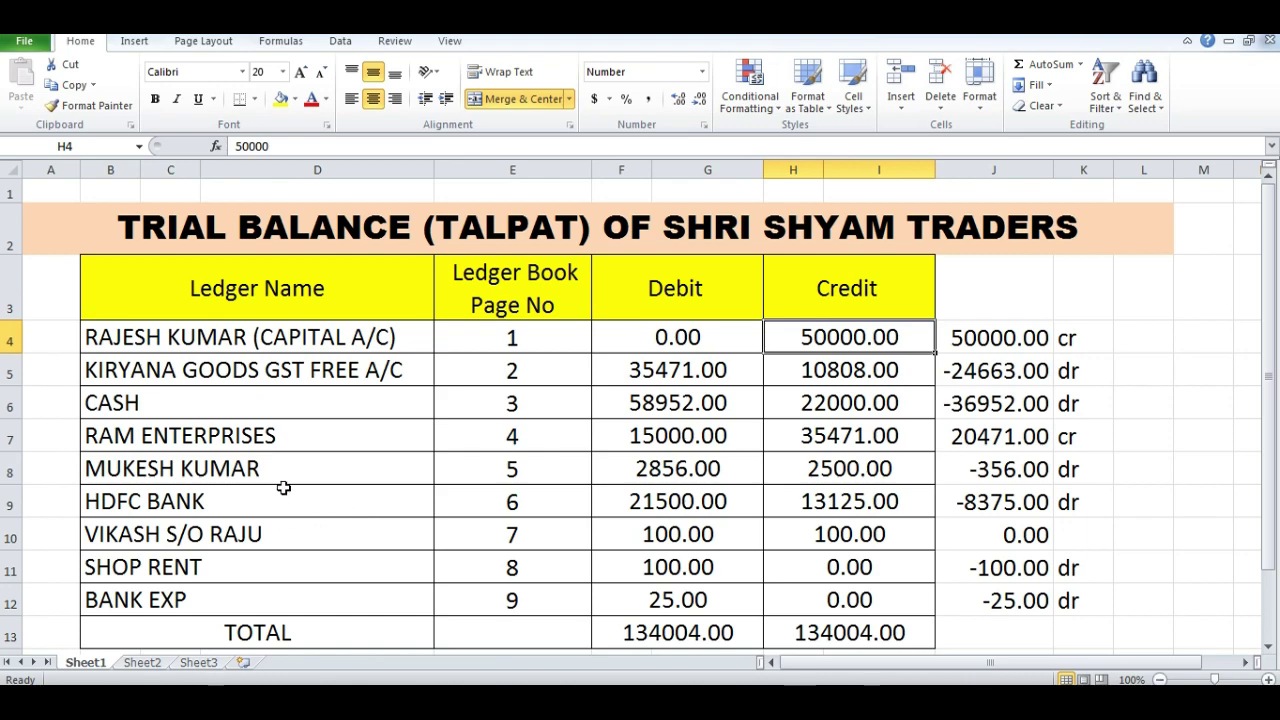
Step: Check Ram Enterprises' trial balance credit 35471, debit 15000 and net balance formula
left_click(272, 442)
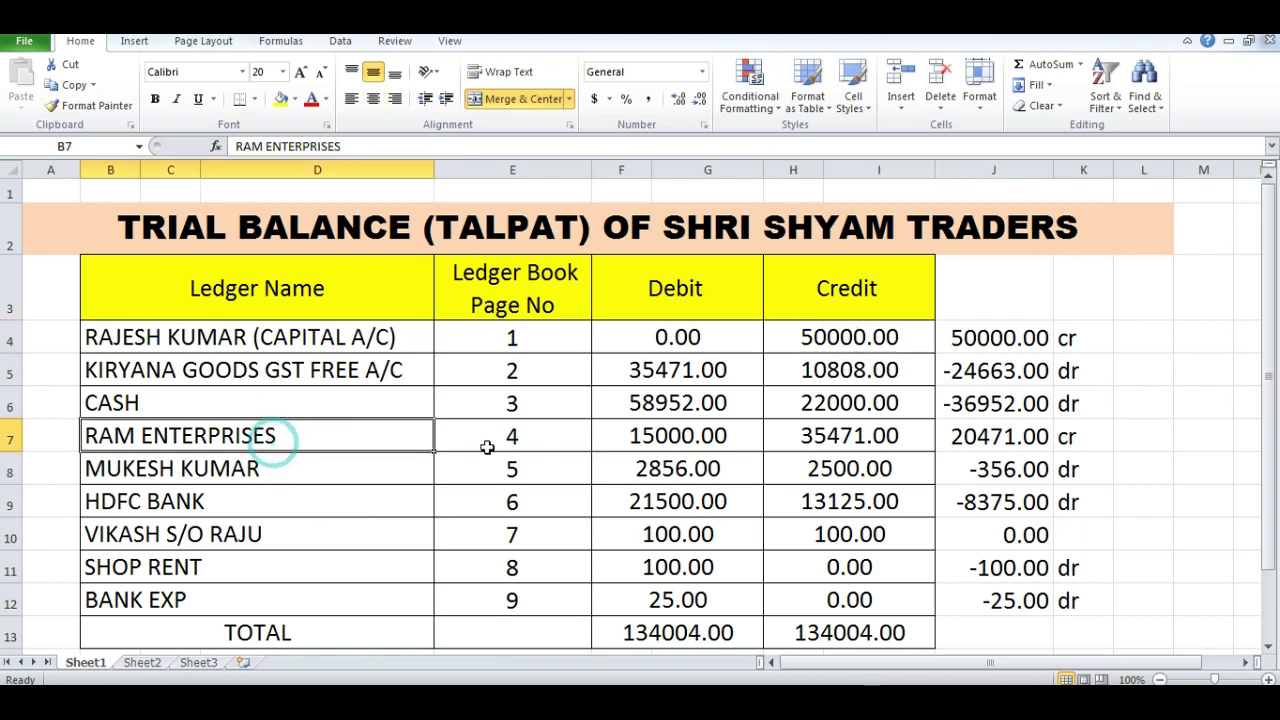
left_click(815, 443)
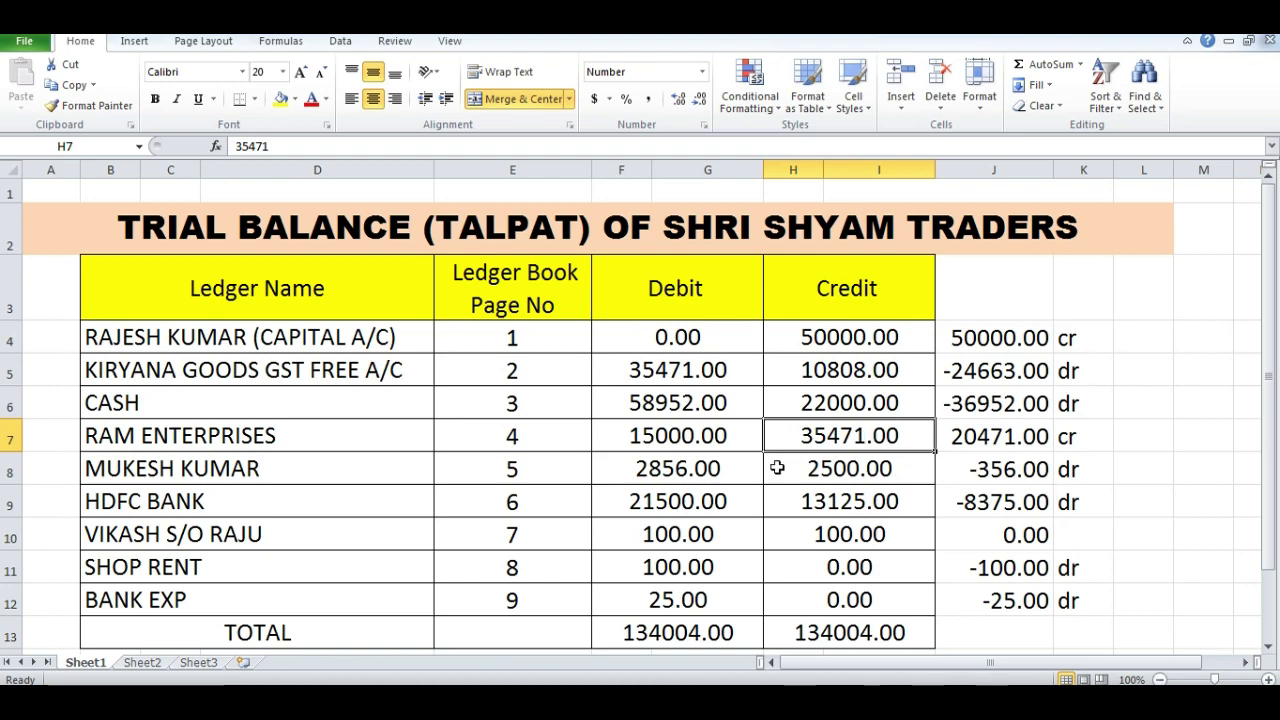
left_click(720, 436)
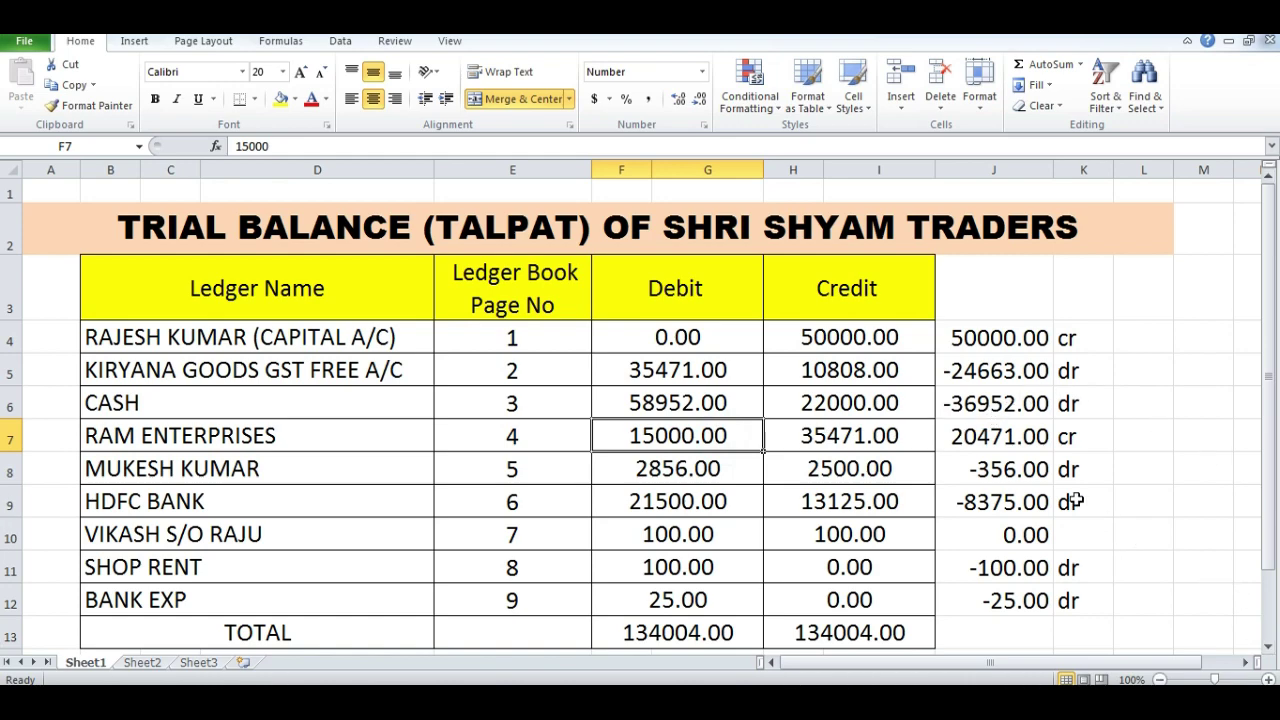
left_click(1003, 440)
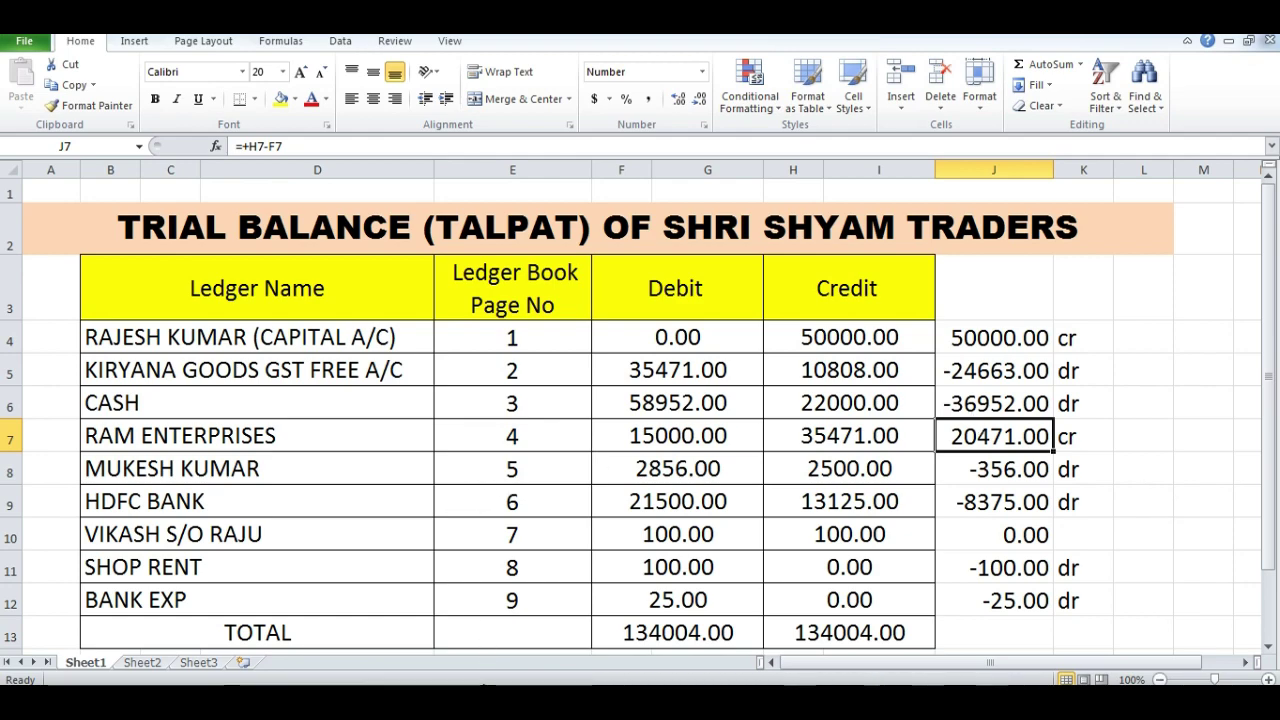
left_click(300, 590)
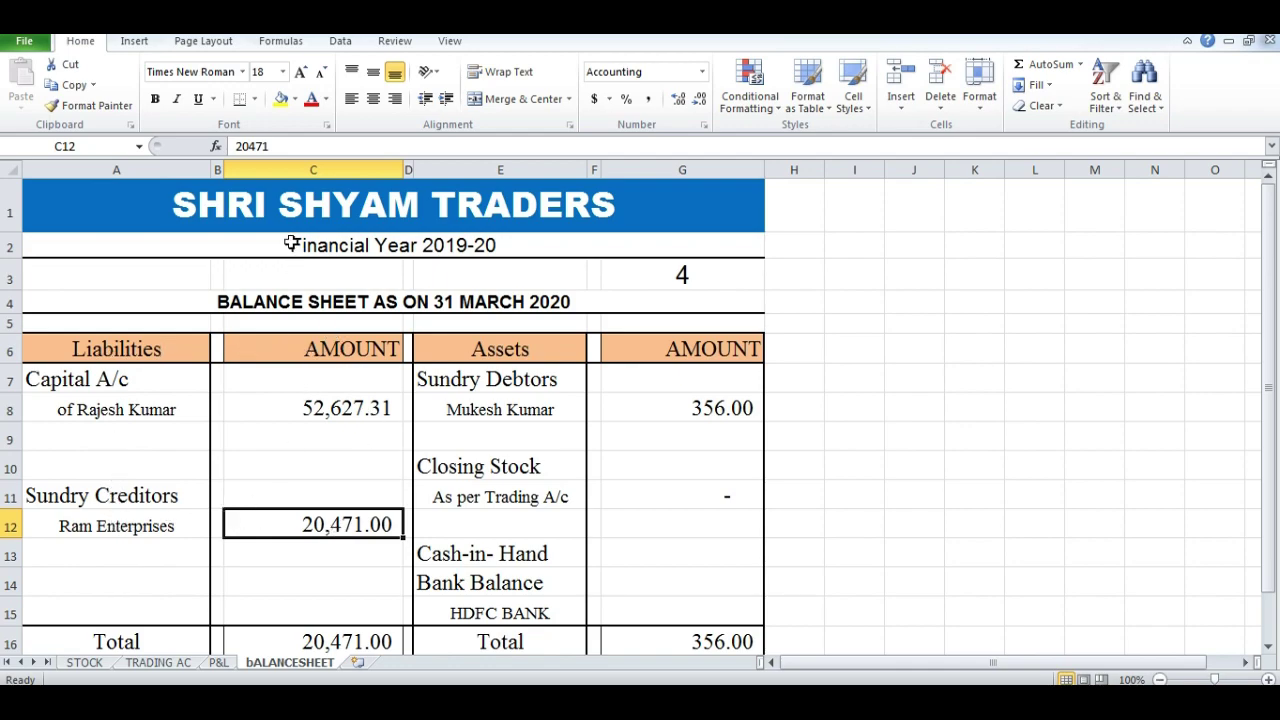
left_click(305, 560)
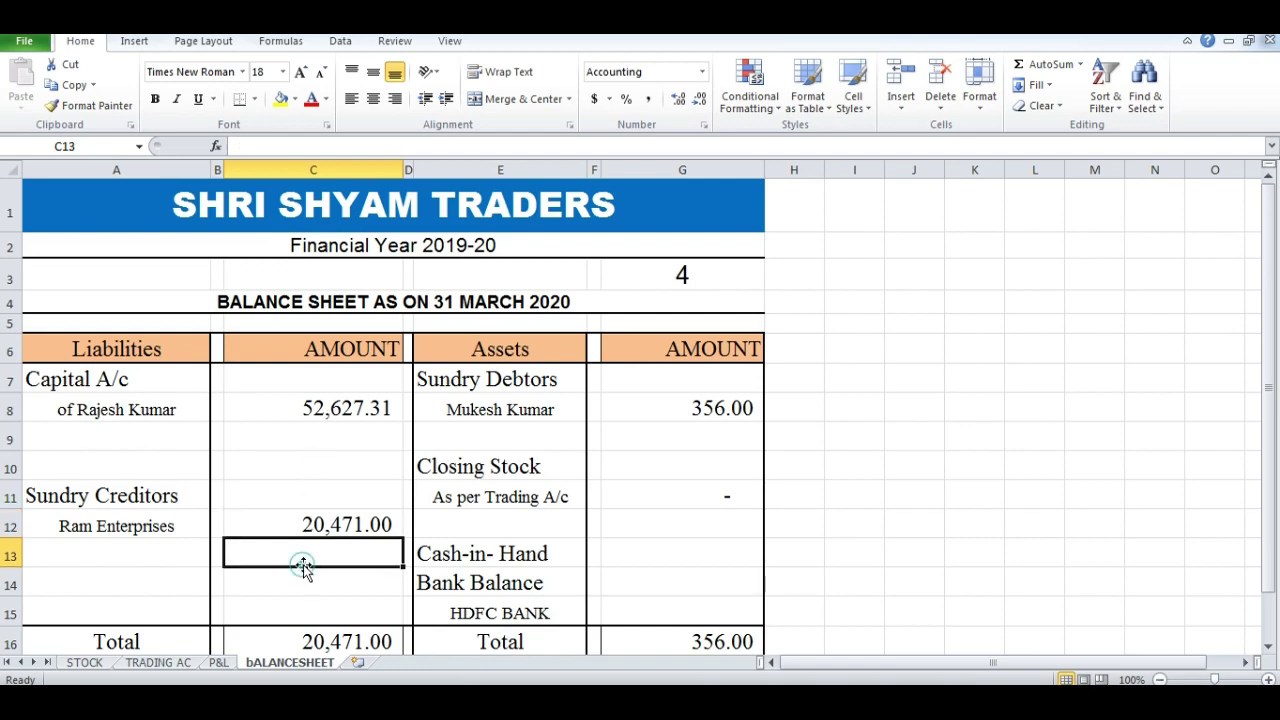
scroll(423, 600, "down", 1)
scroll(449, 480, "up", 1)
left_click(516, 384)
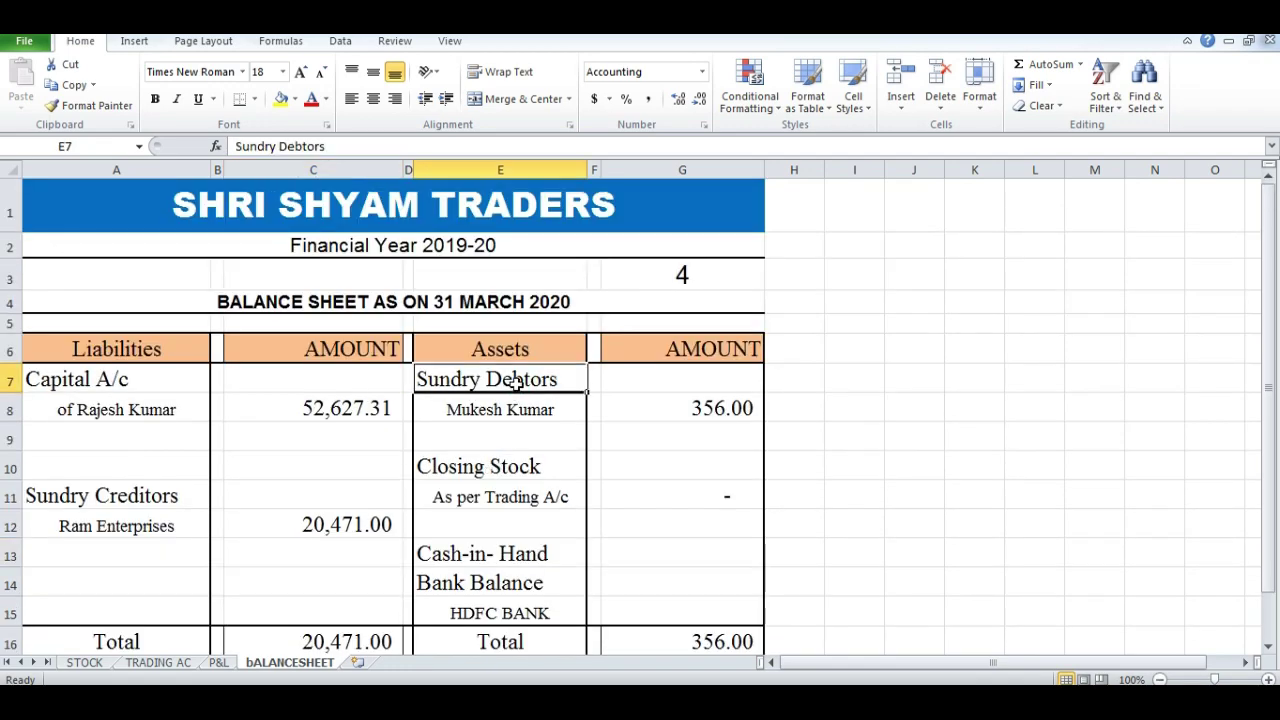
left_click(484, 410)
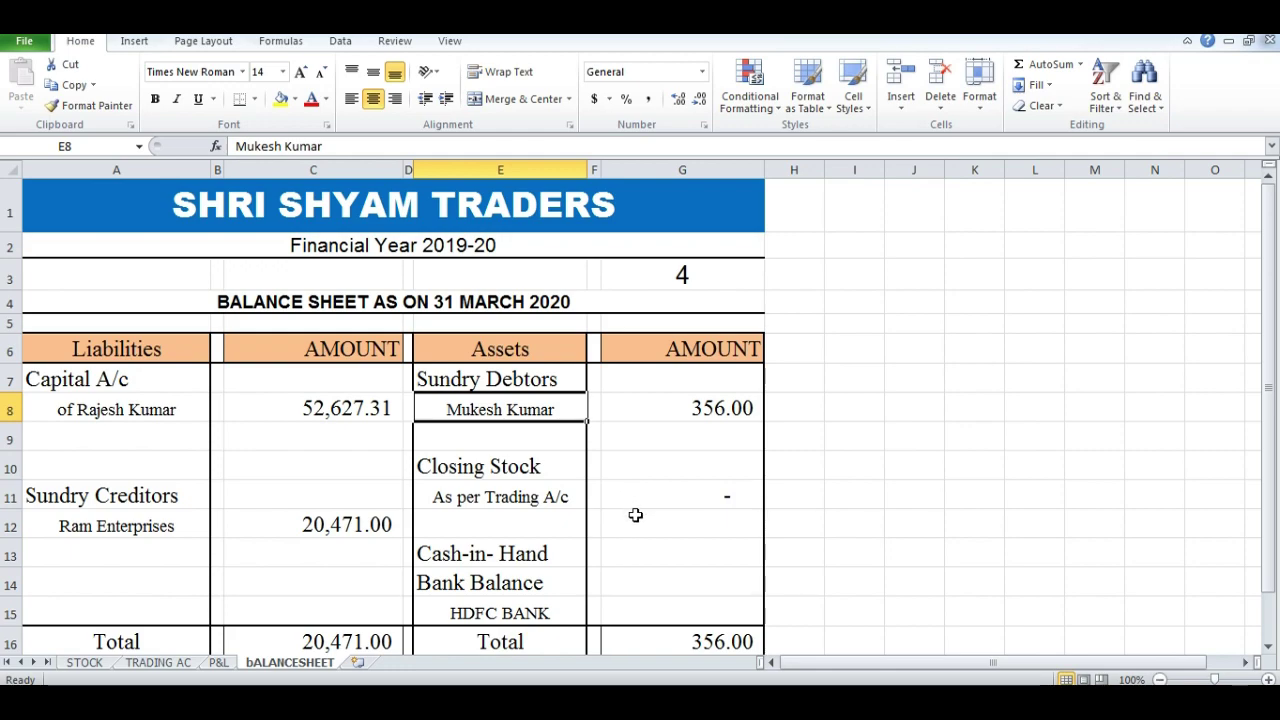
left_click(716, 411)
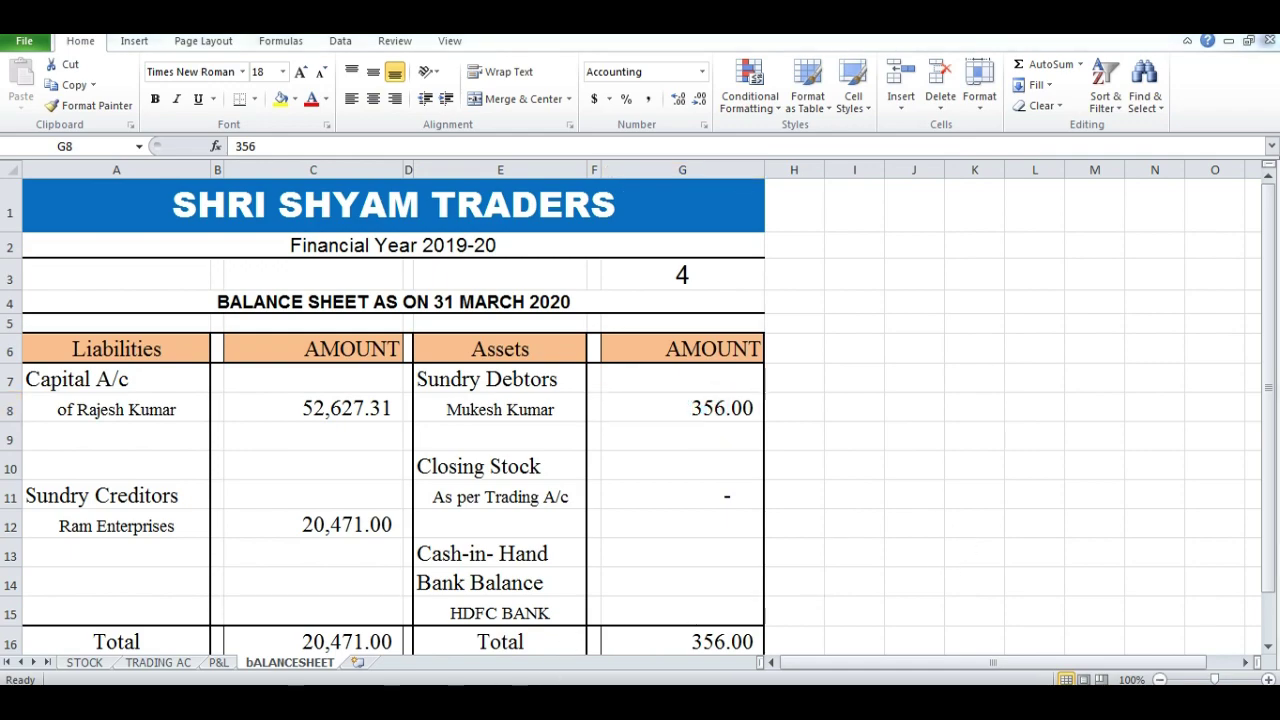
left_click(490, 645)
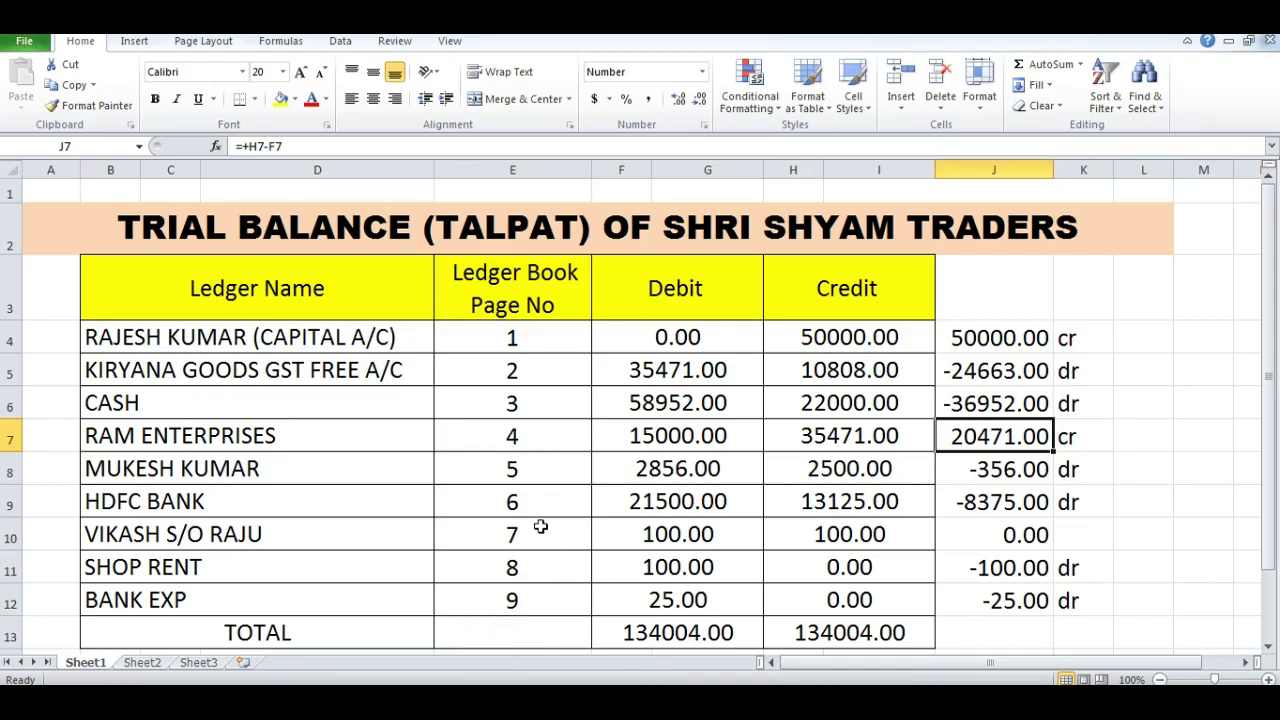
left_click(686, 470)
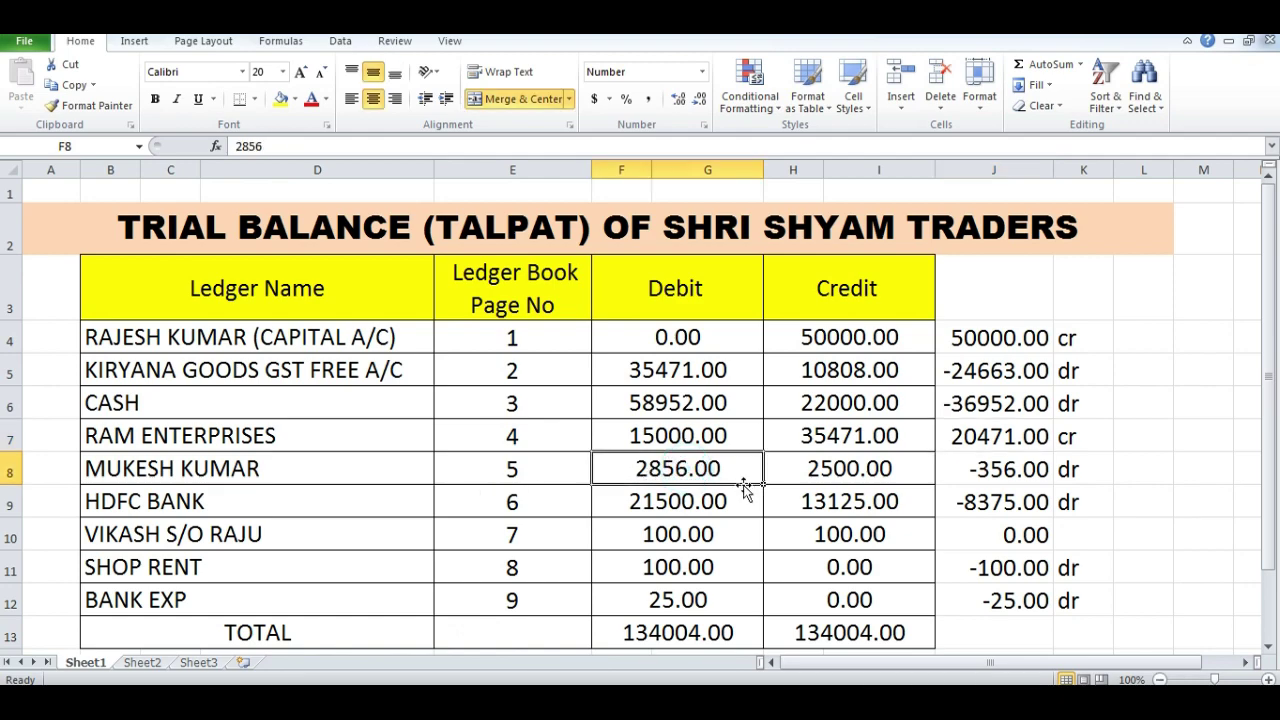
left_click(840, 476)
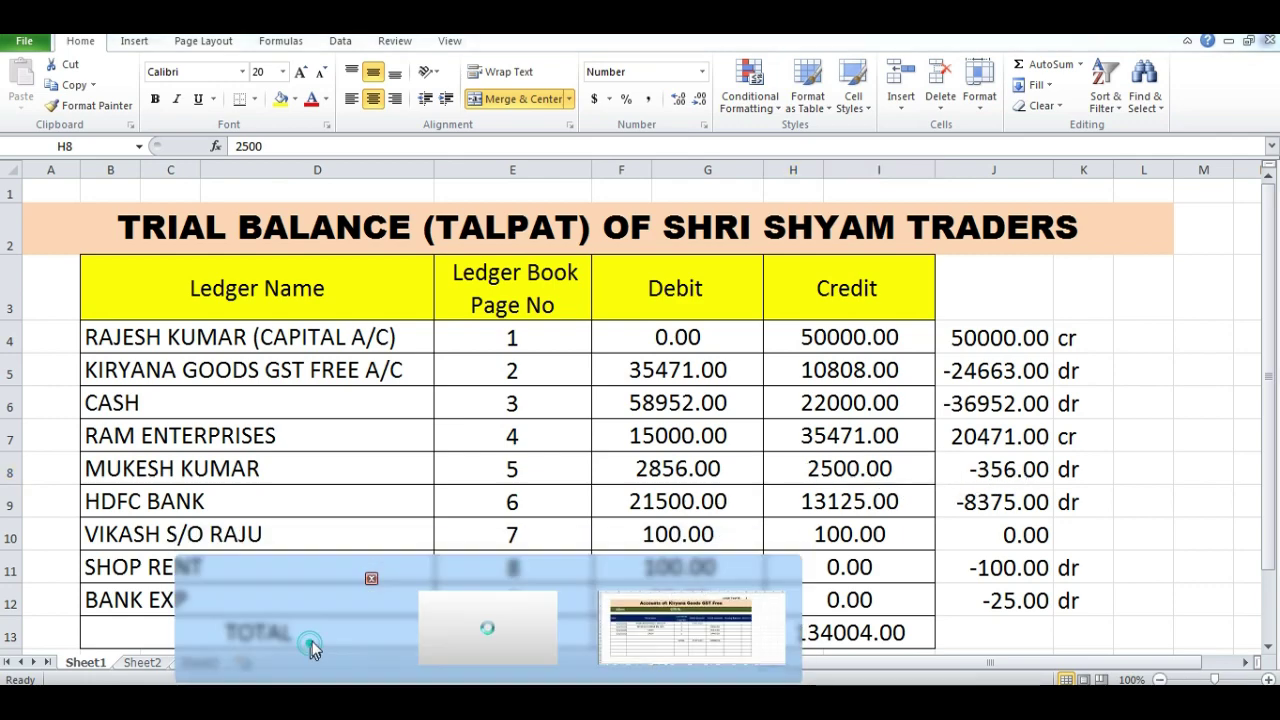
left_click(690, 620)
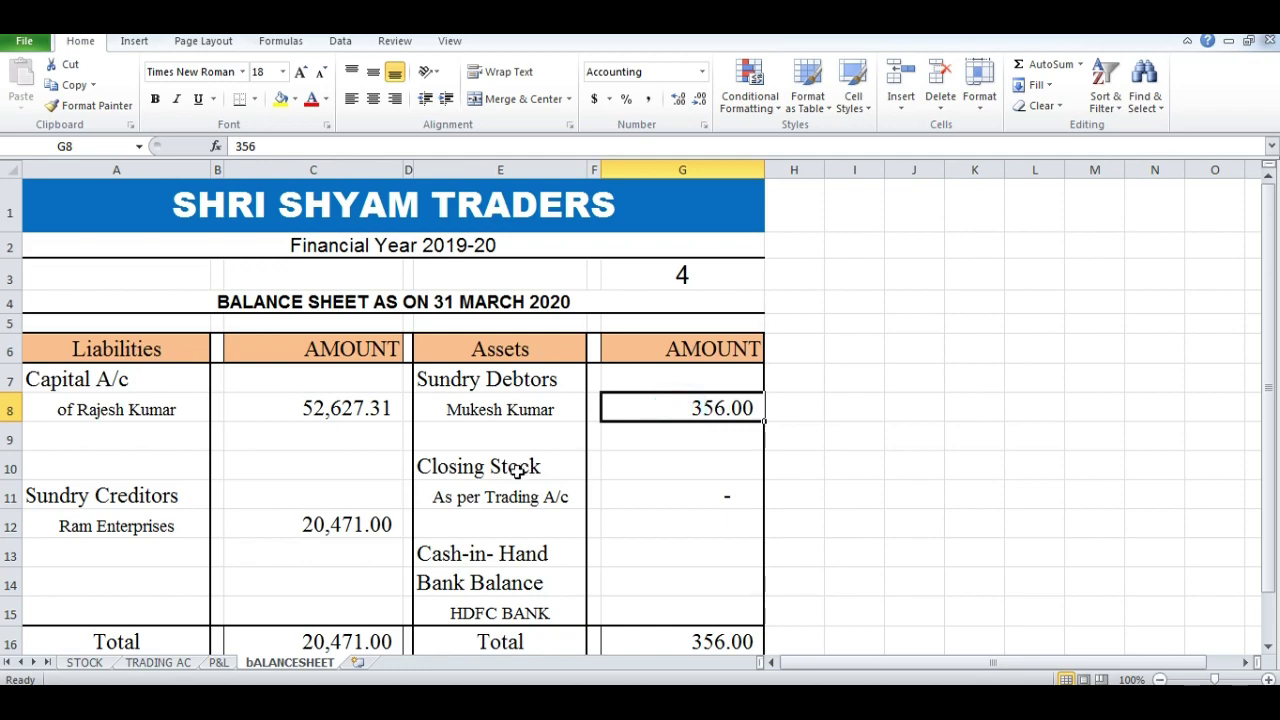
Step: Enter closing stock 27,415.31 from the TRADING AC sheet into the balance sheet's G11
left_click(497, 496)
left_click(666, 492)
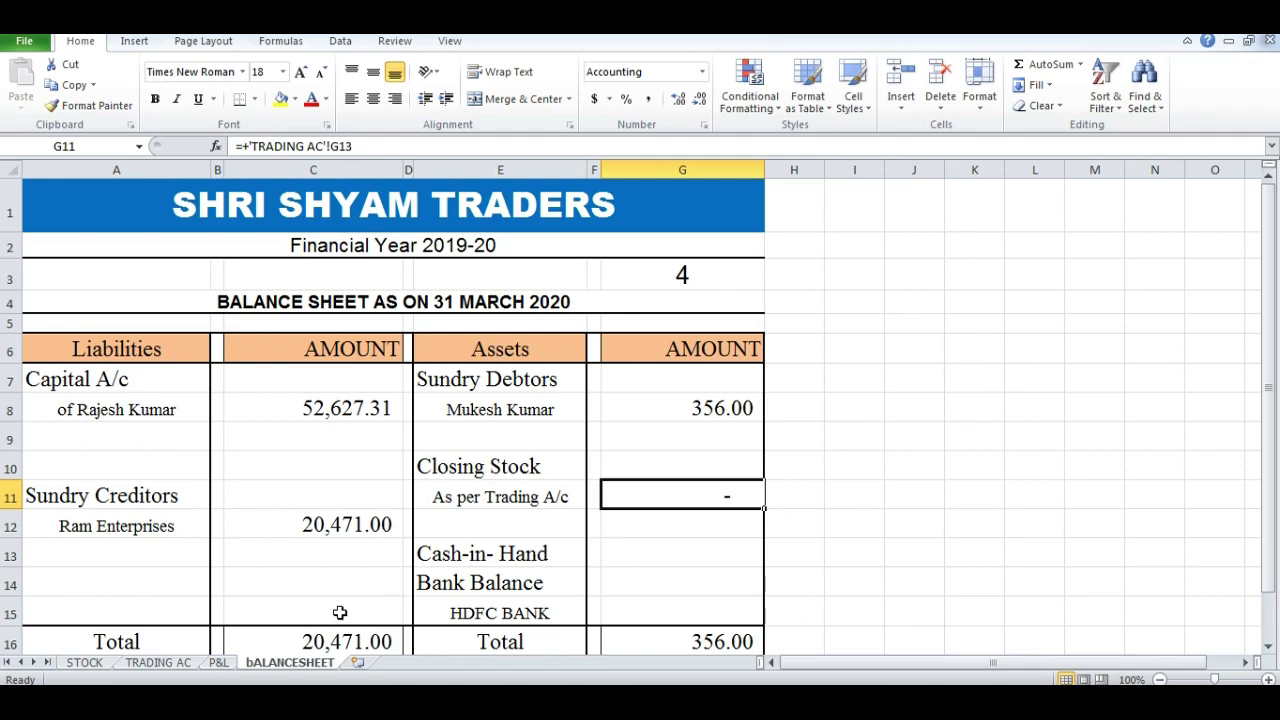
left_click(160, 663)
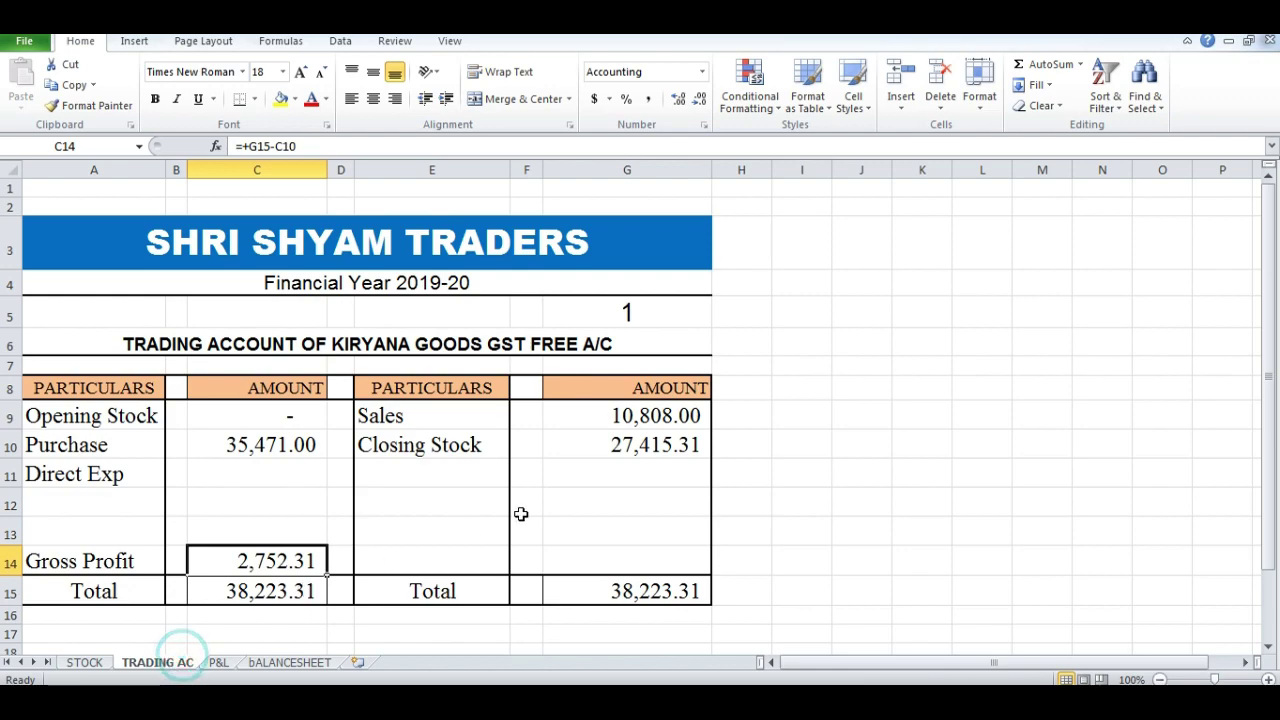
left_click(612, 445)
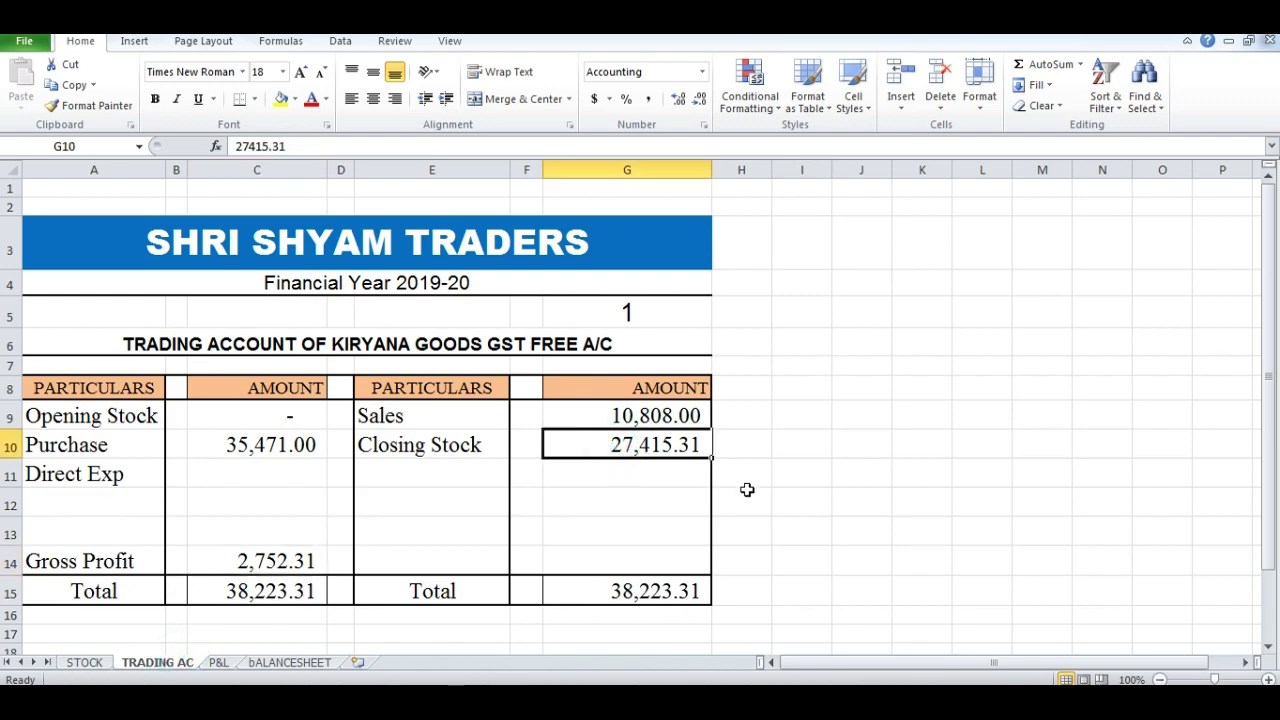
left_click(270, 662)
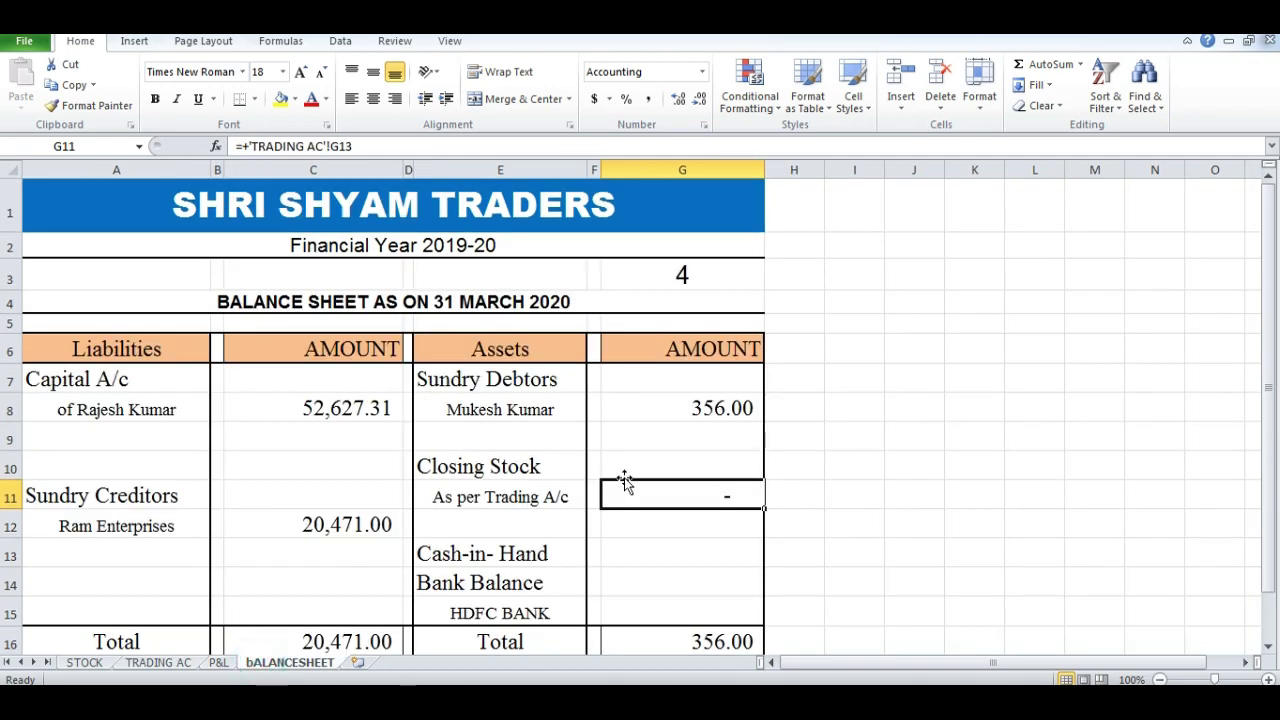
type("27,415.3")
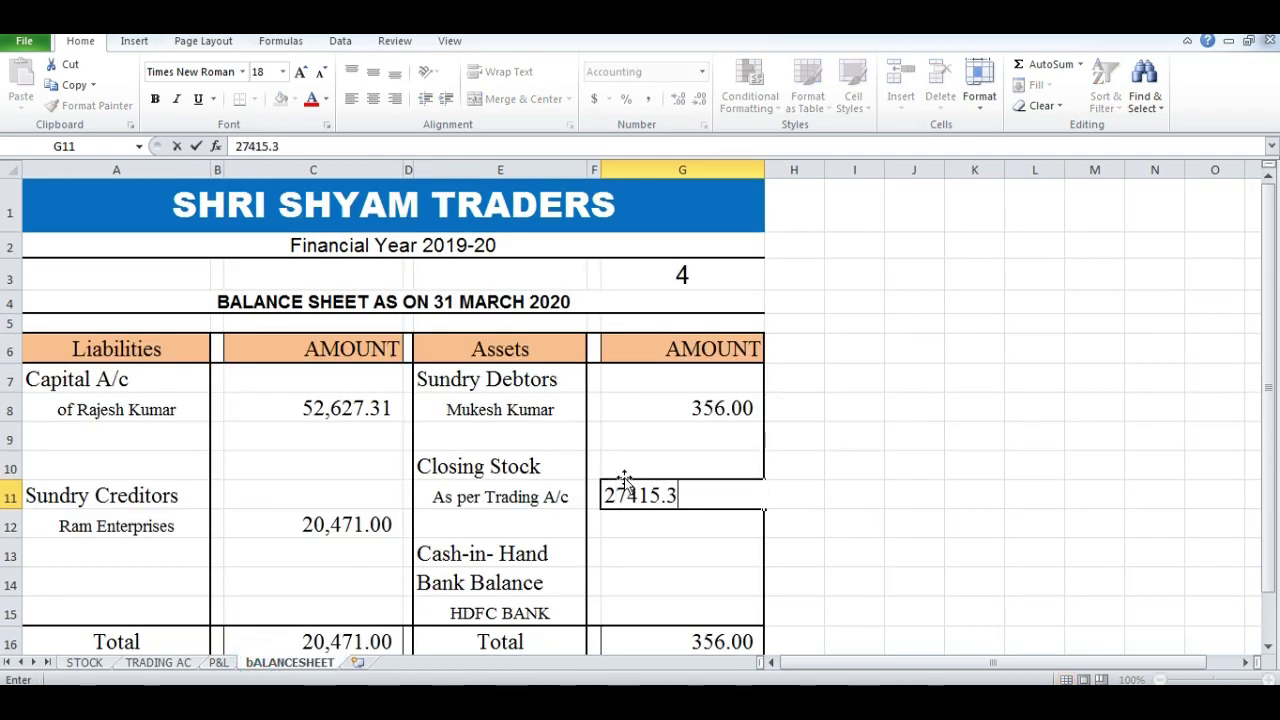
type("1")
key("Return")
Step: Select the cash-in-hand amount cell and bring up the trial balance workbook
scroll(714, 458, "down", 1)
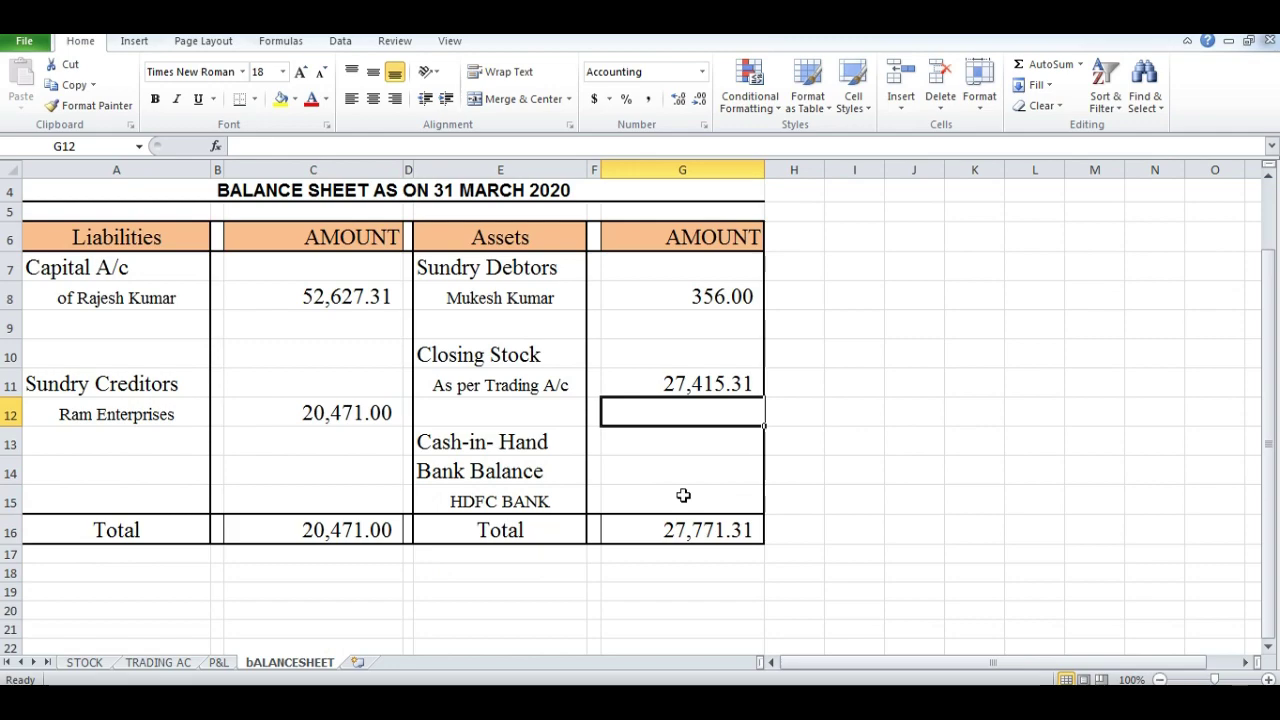
left_click(623, 446)
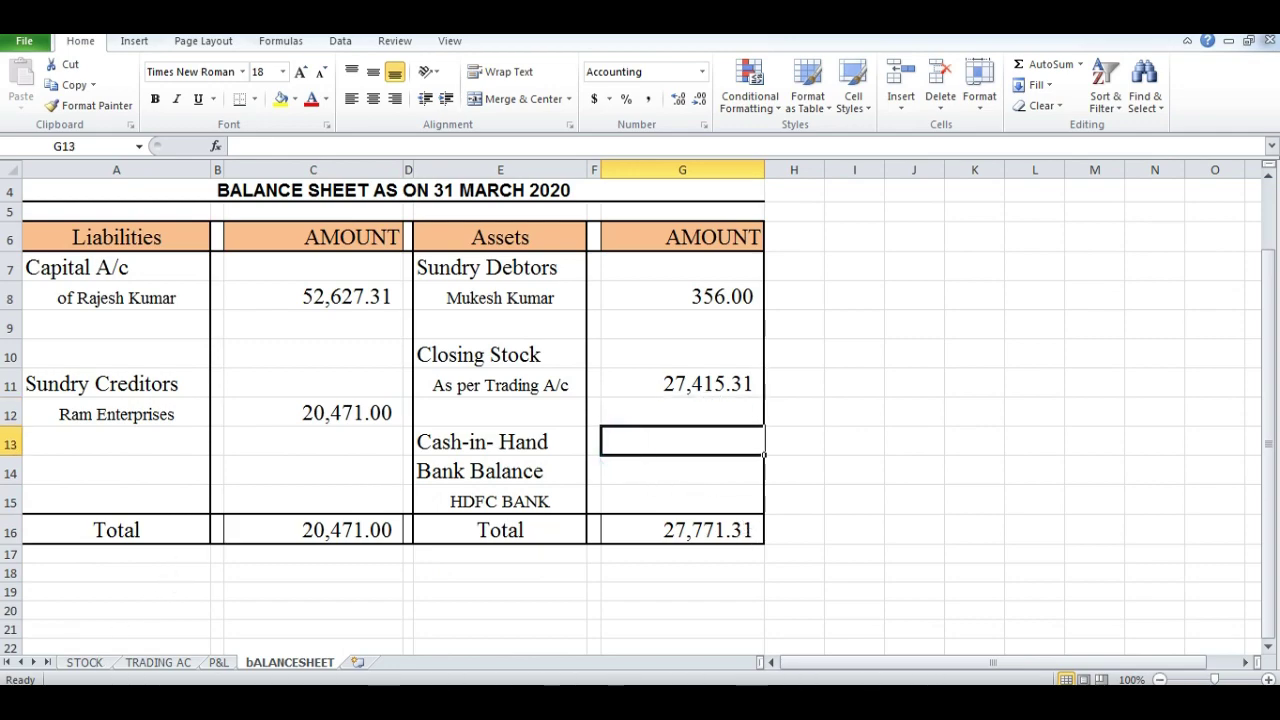
left_click(466, 615)
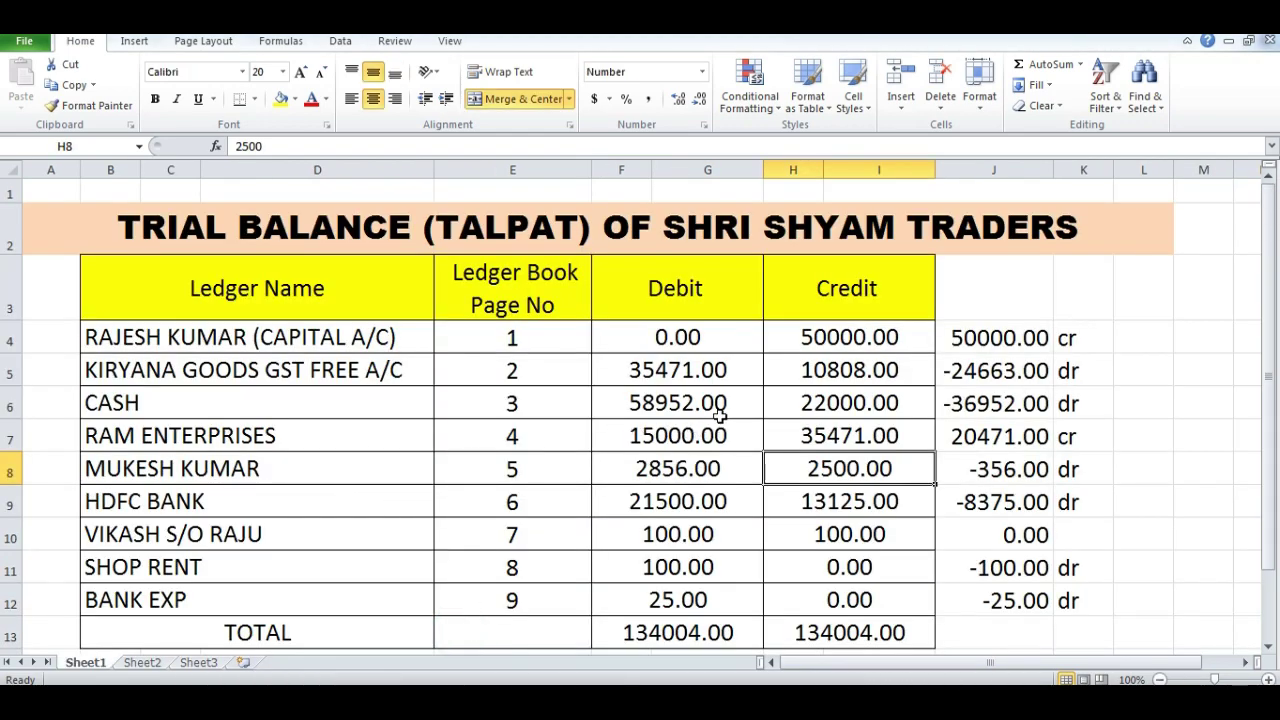
Step: Note the trial balance cash debit 58952 and credit 22000, then return to the balance sheet
left_click(692, 403)
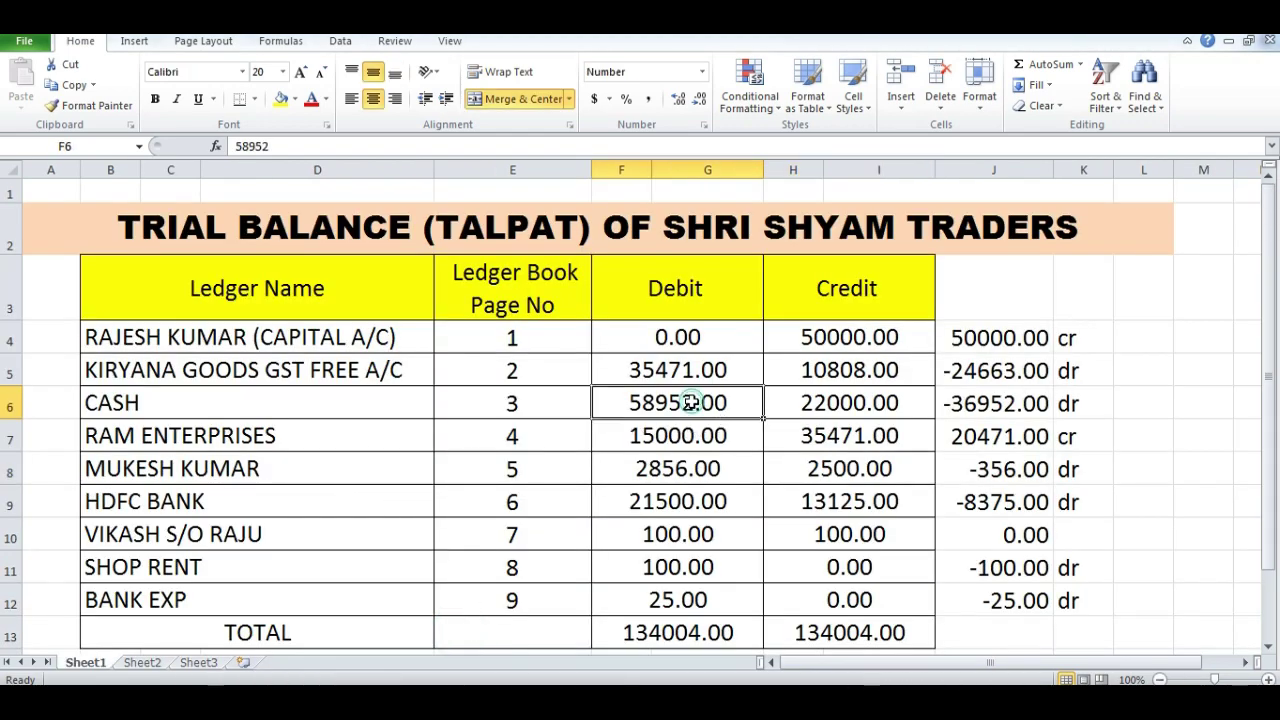
left_click(806, 400)
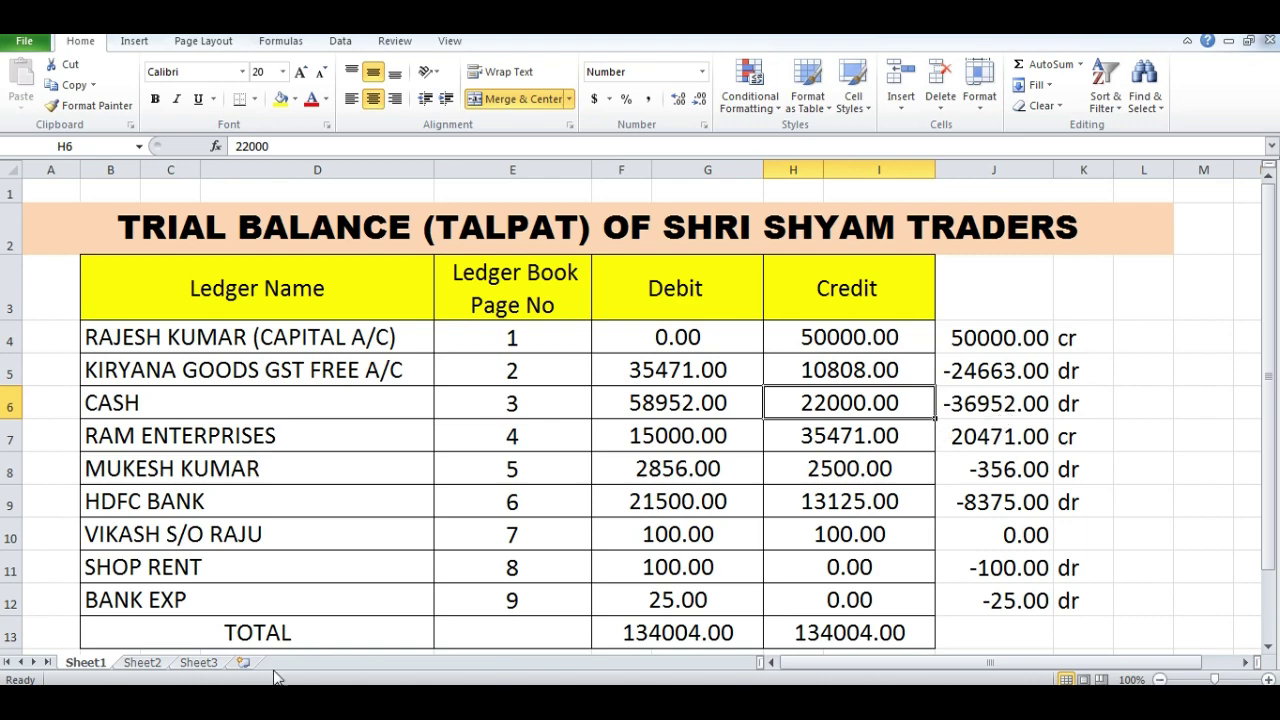
left_click(290, 630)
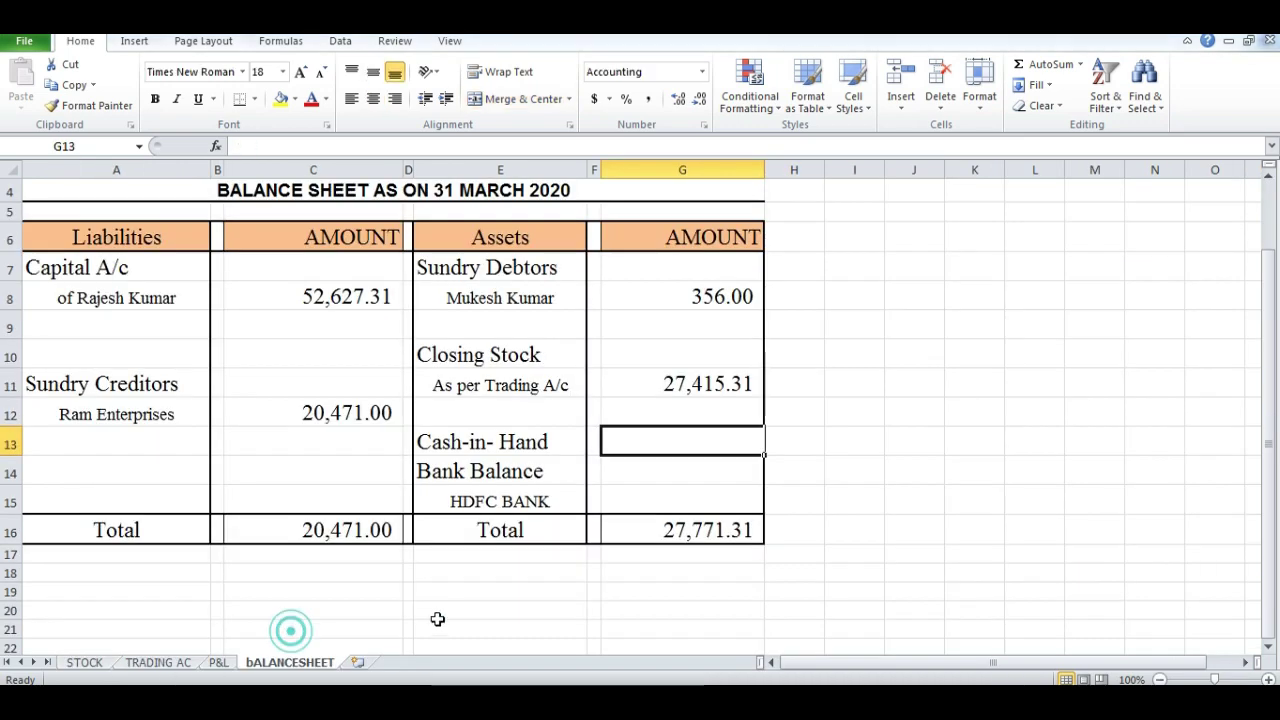
Step: Enter 36,952 as the cash-in-hand amount, then select the HDFC BANK amount cell
type("36952")
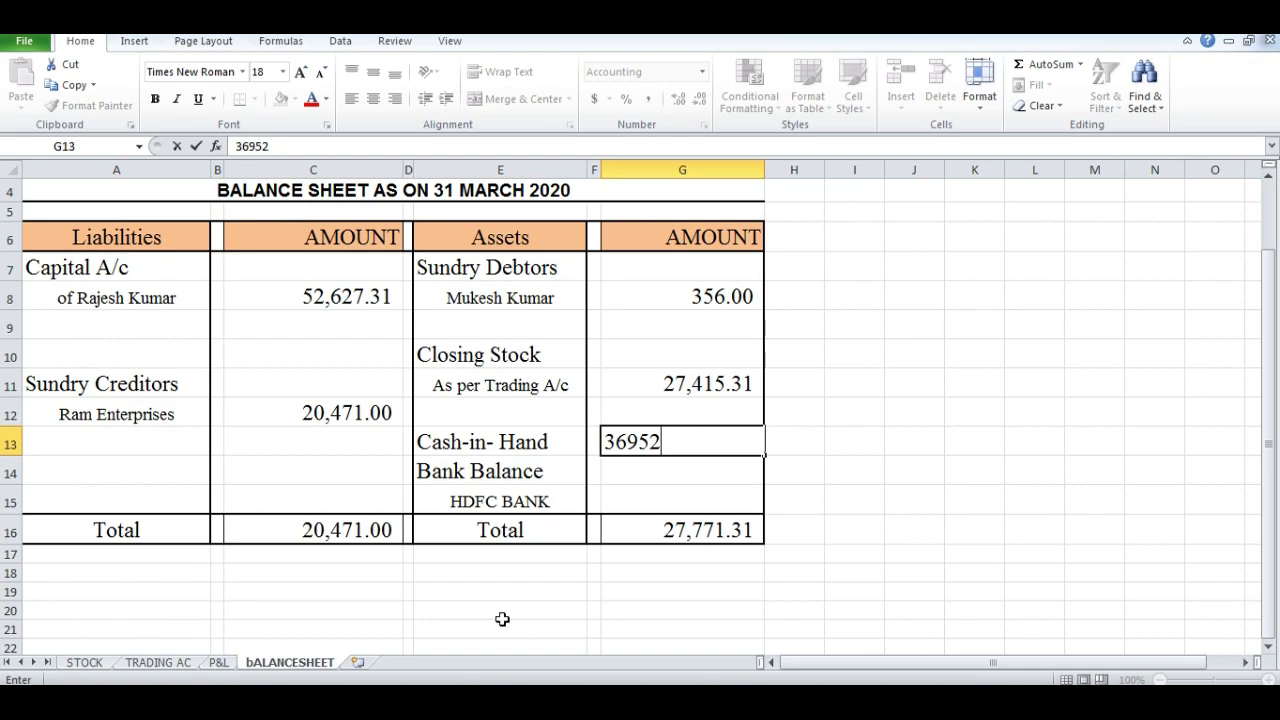
key("Return")
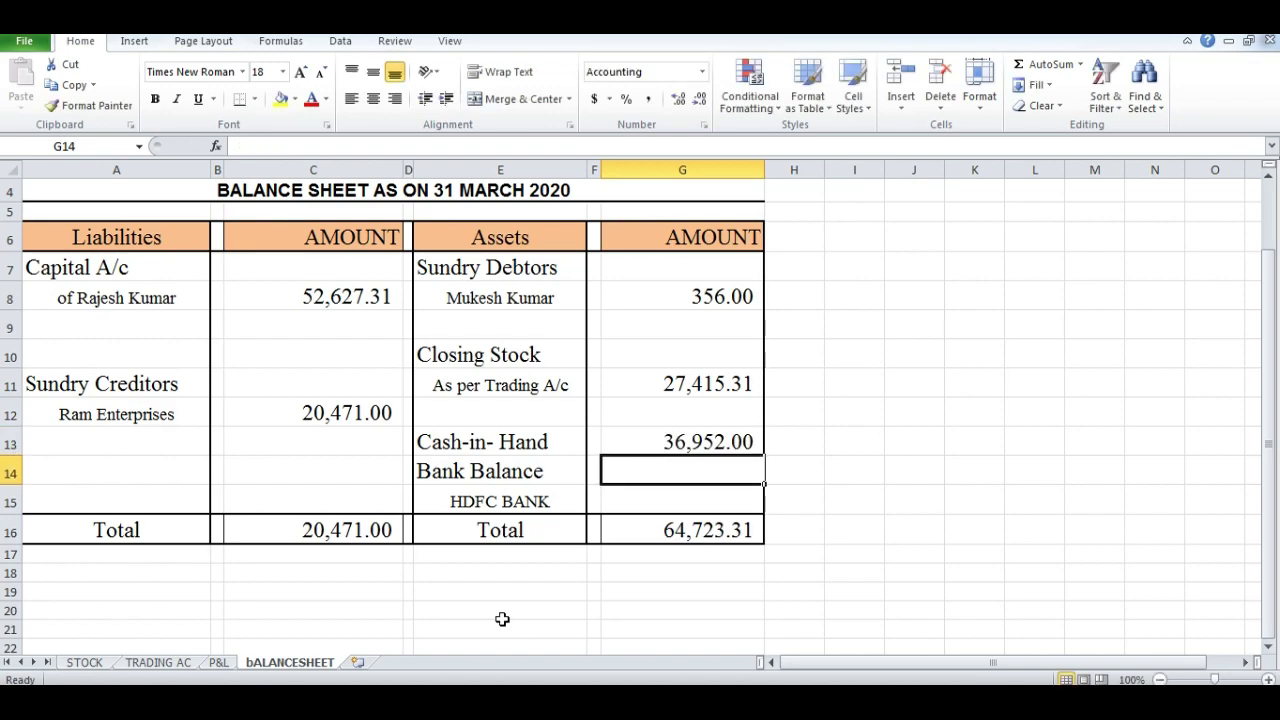
left_click(657, 501)
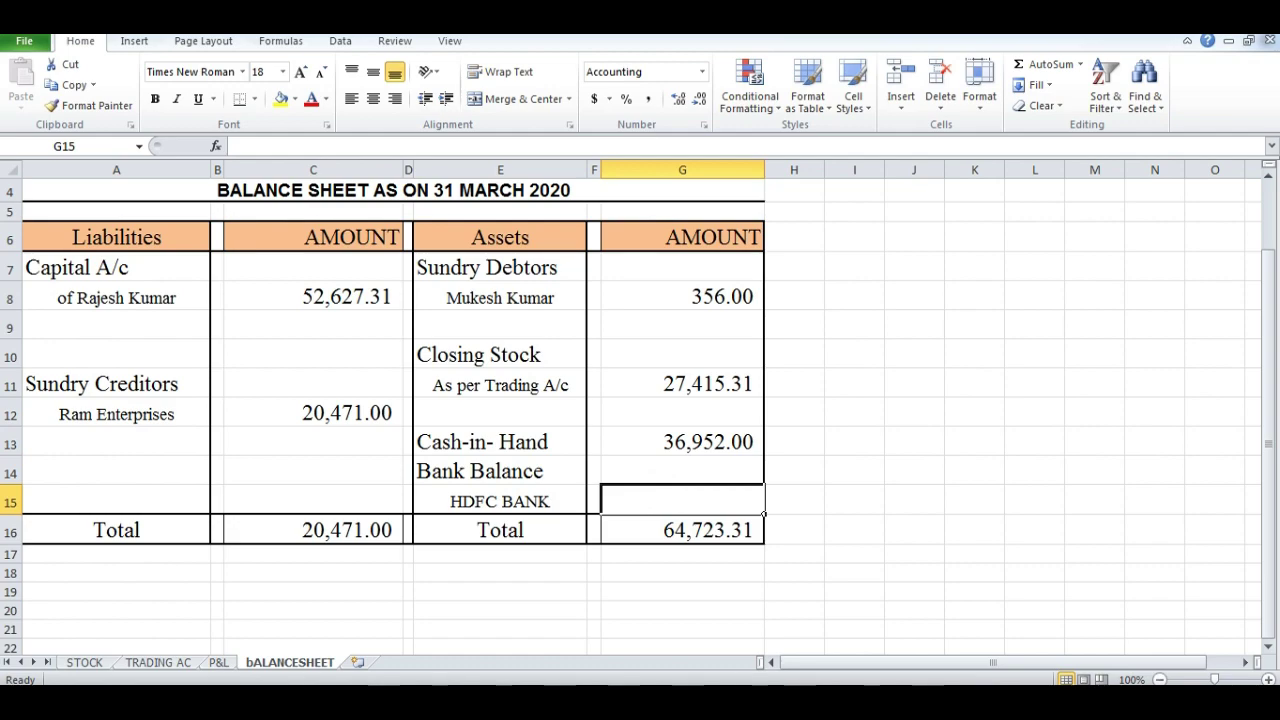
Step: Look up HDFC Bank's debit 21,500, credit 13,125 and net balance -8,375 in the trial balance workbook
left_click(449, 640)
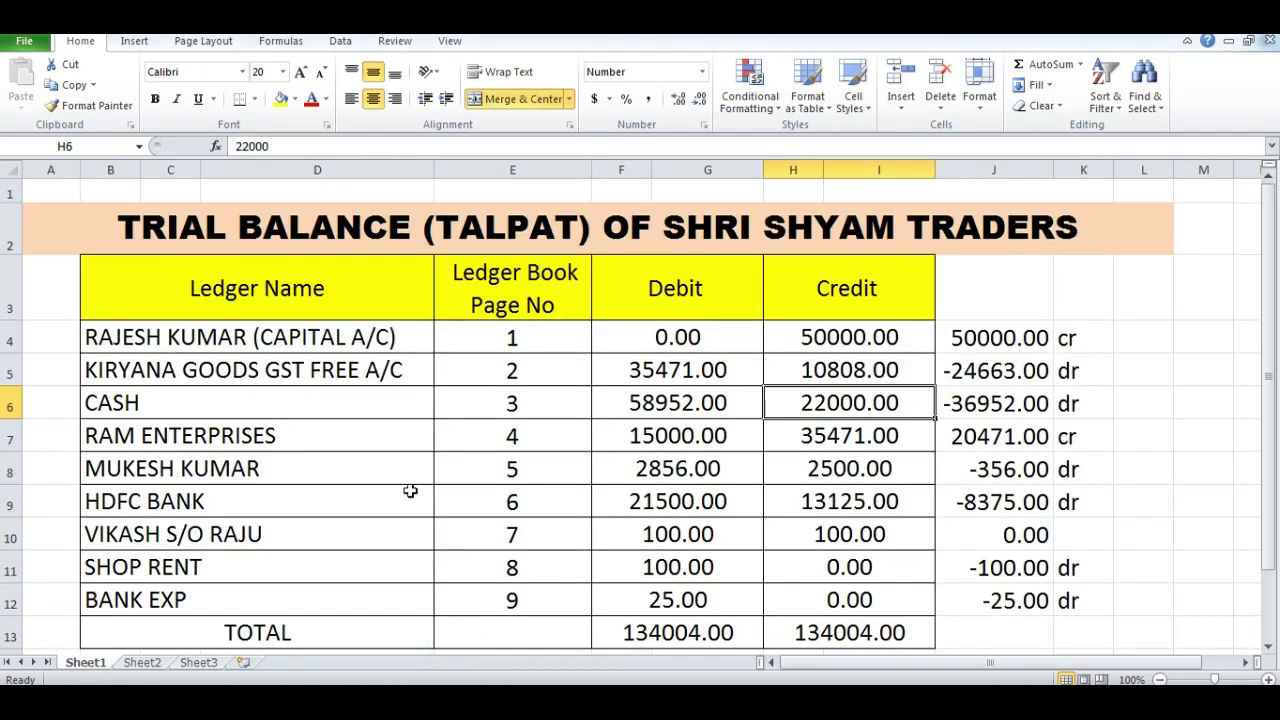
left_click(662, 500)
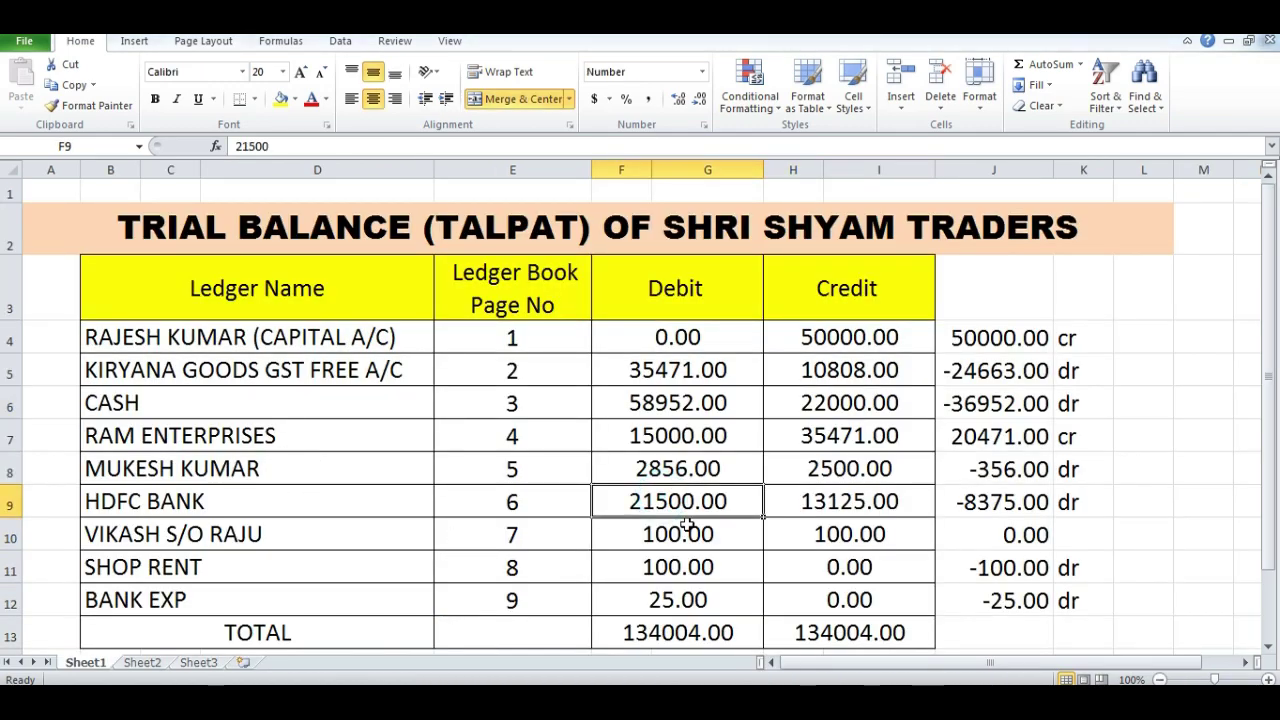
left_click(832, 506)
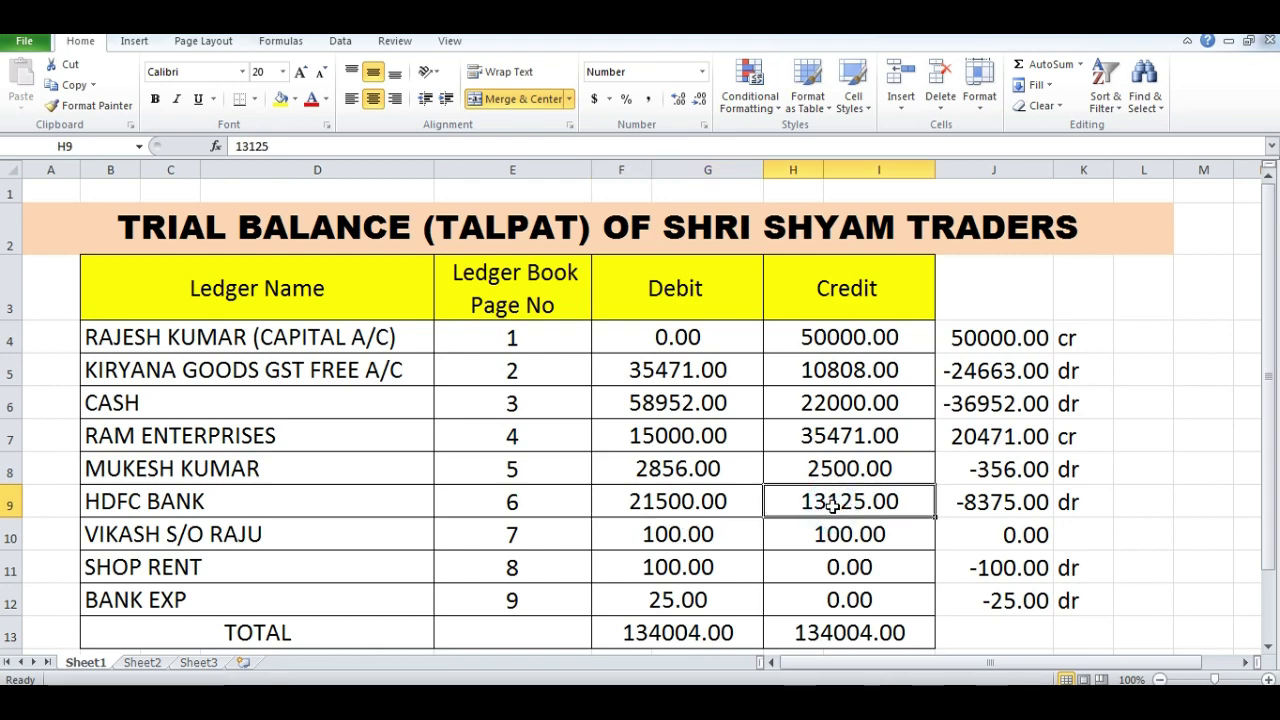
left_click(695, 505)
left_click(818, 508)
left_click(987, 510)
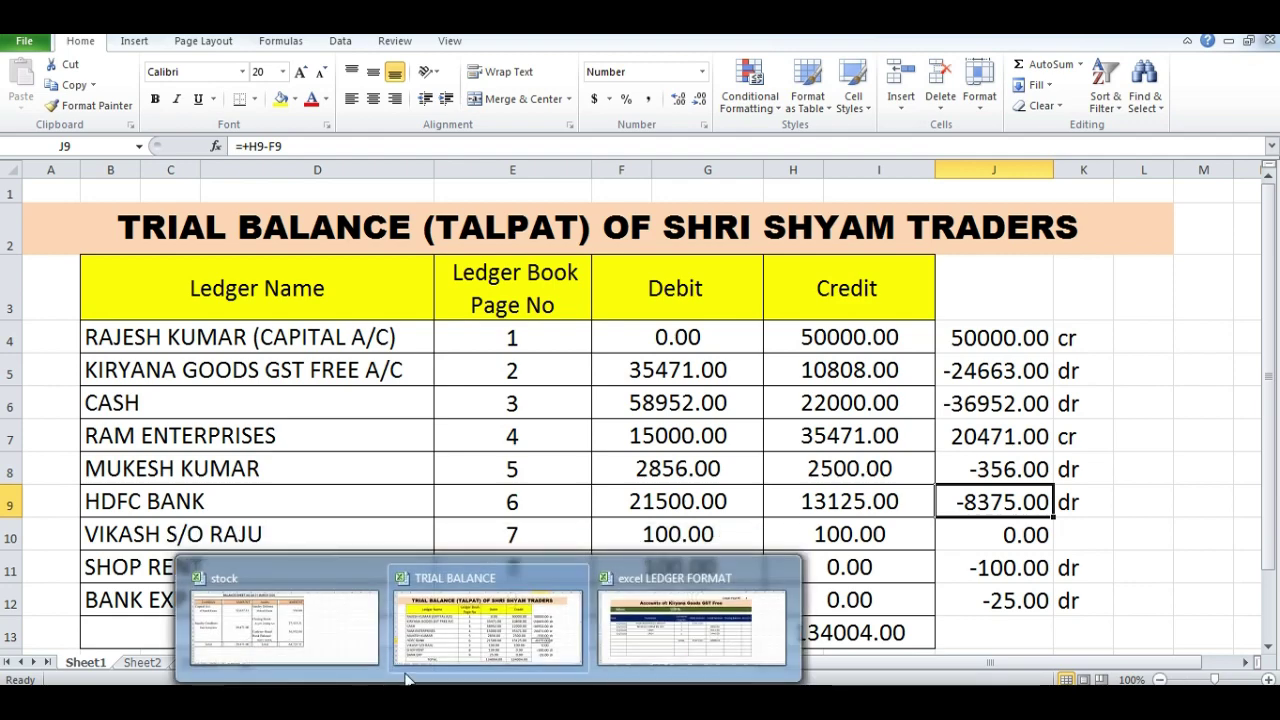
left_click(357, 640)
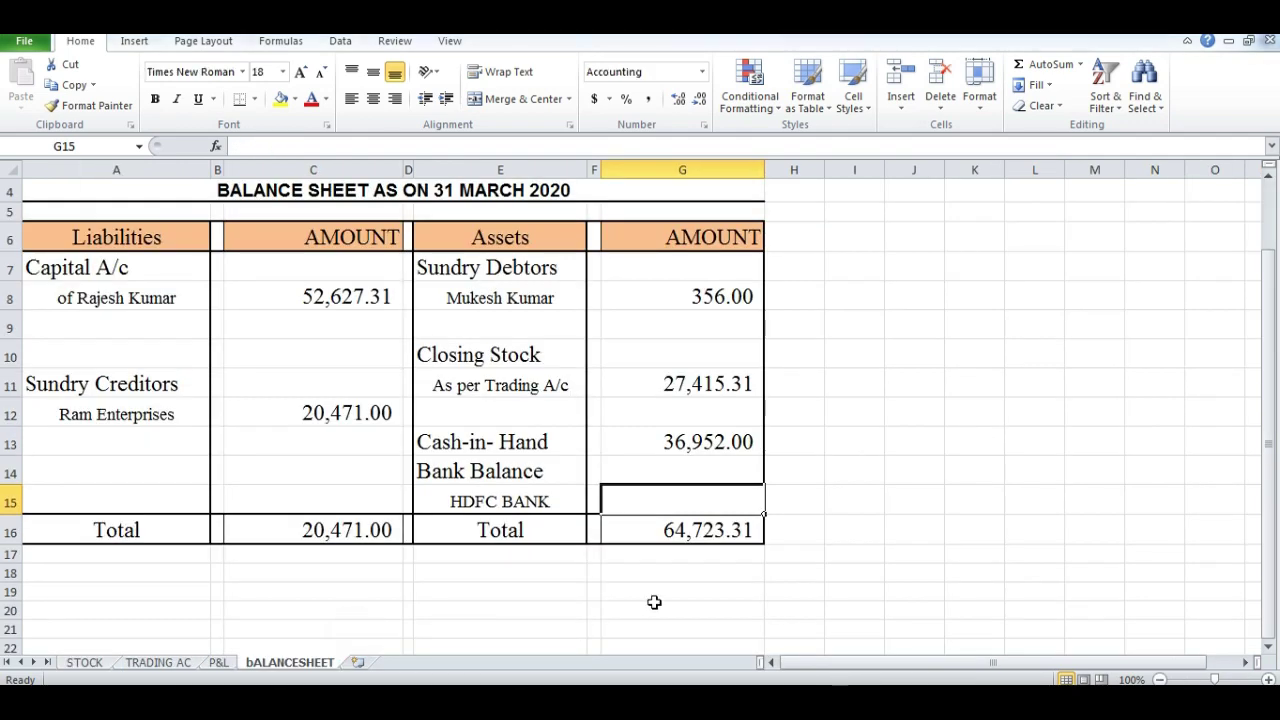
Step: Enter 8,375 as the HDFC BANK balance on the balance sheet
type("8,375")
key("Return")
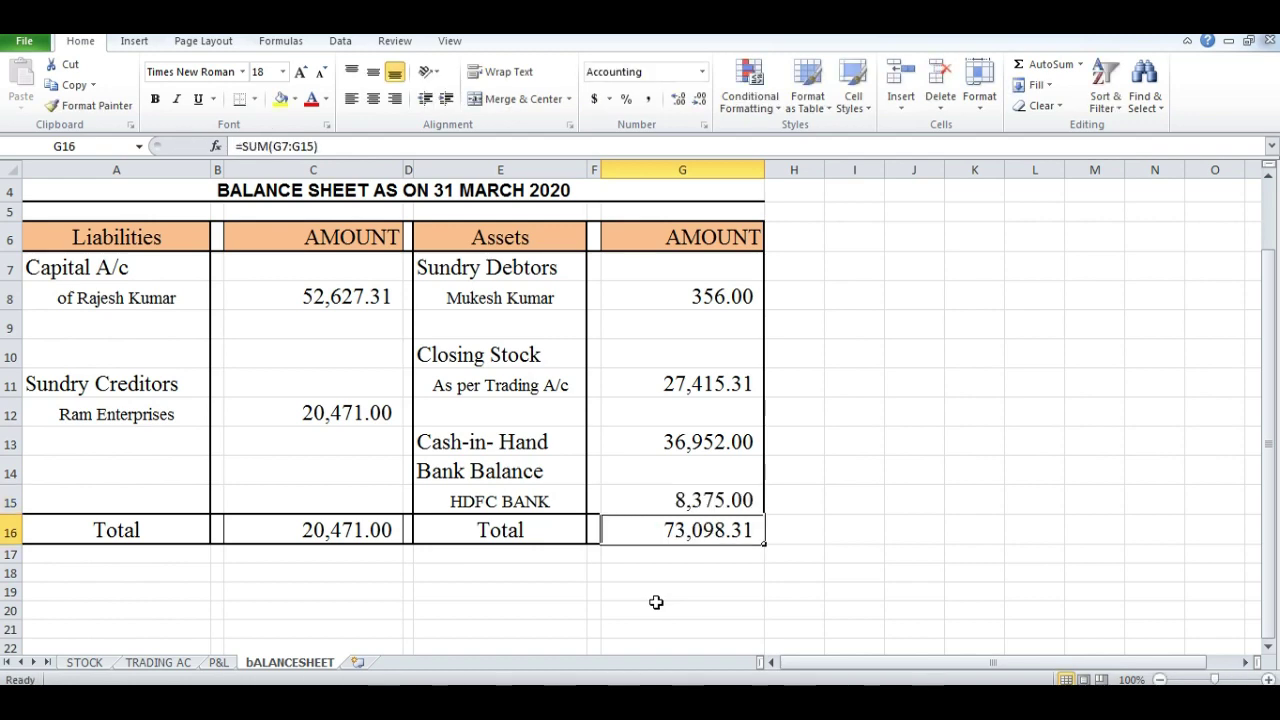
left_click(729, 602)
left_click(331, 535)
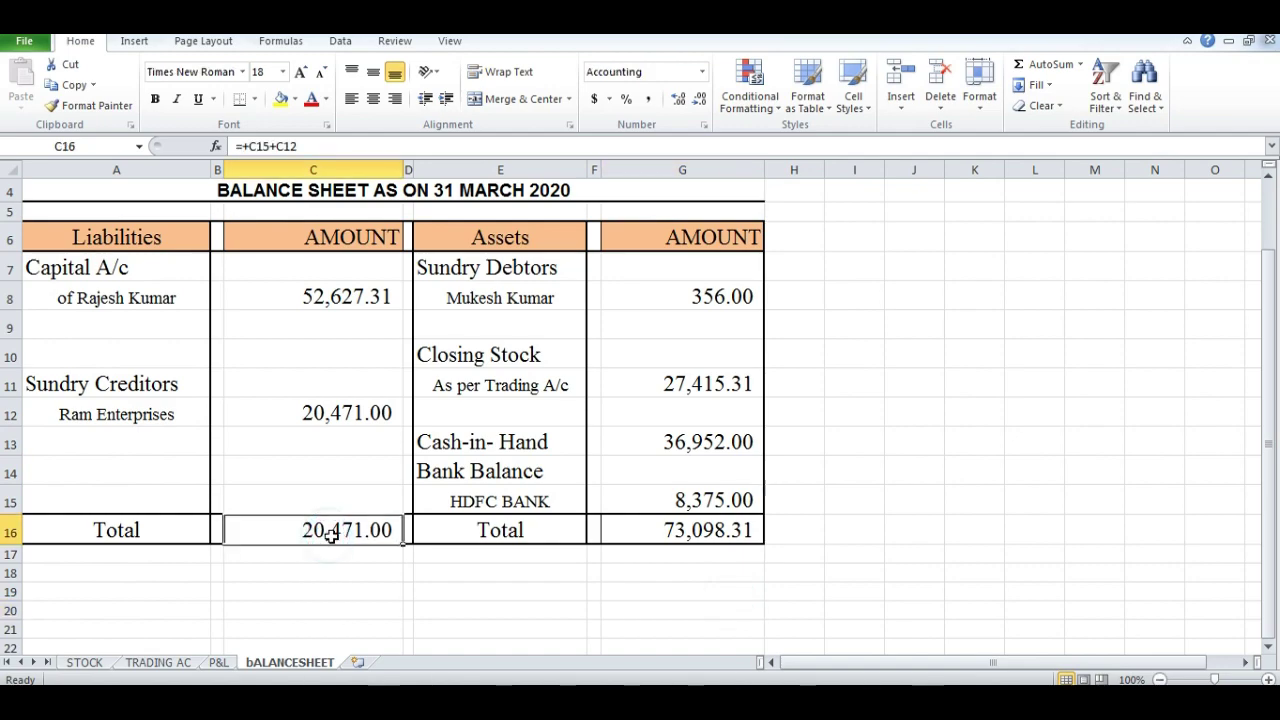
Step: Set the liabilities total in C16 to =SUM(C7:C15) and compare it with the G16 assets total
type("=s")
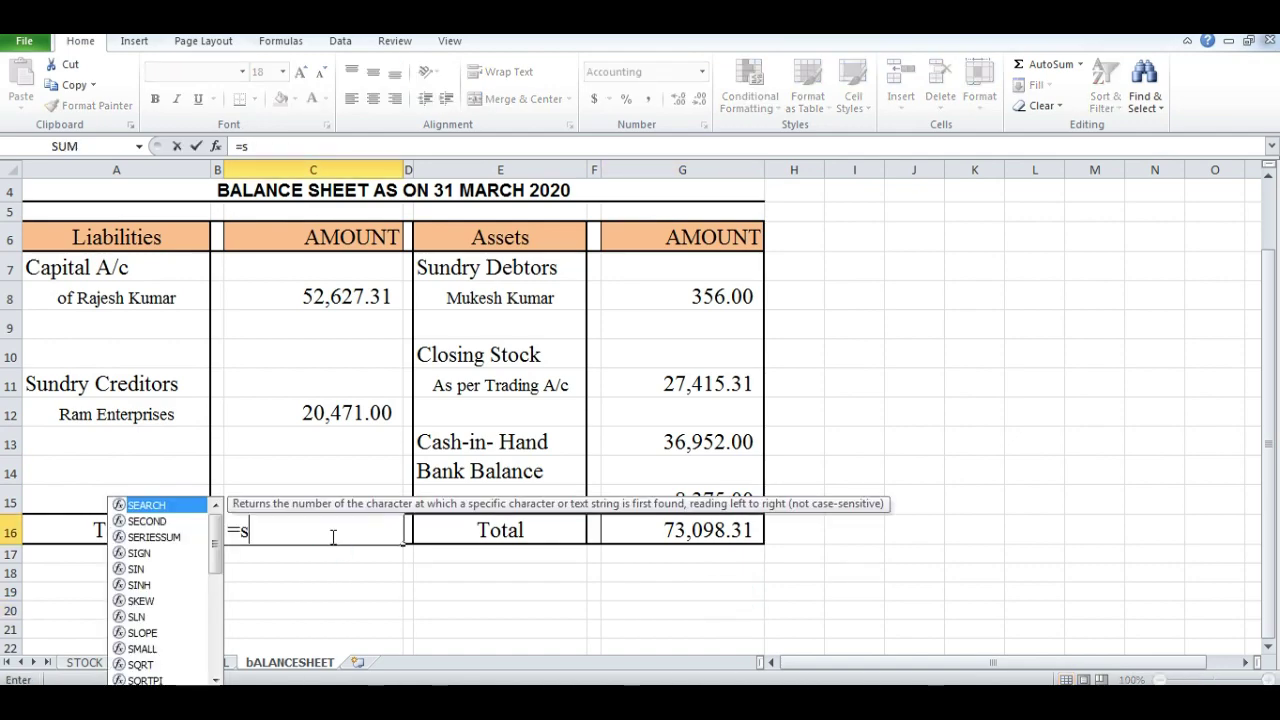
type("um(")
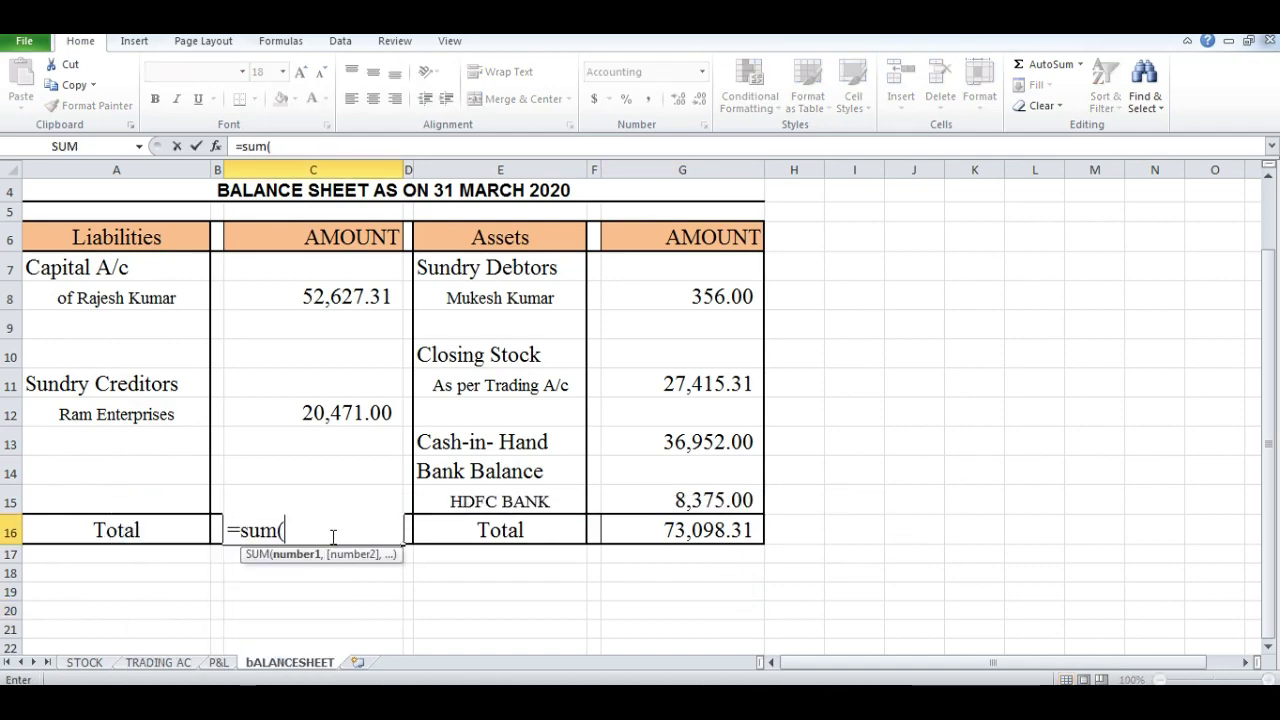
key("Up")
key("shift+Up")
key("shift+Up")
key("shift+Up")
key("shift+Up")
key("shift+Up")
key("shift+Up")
key("shift+Up")
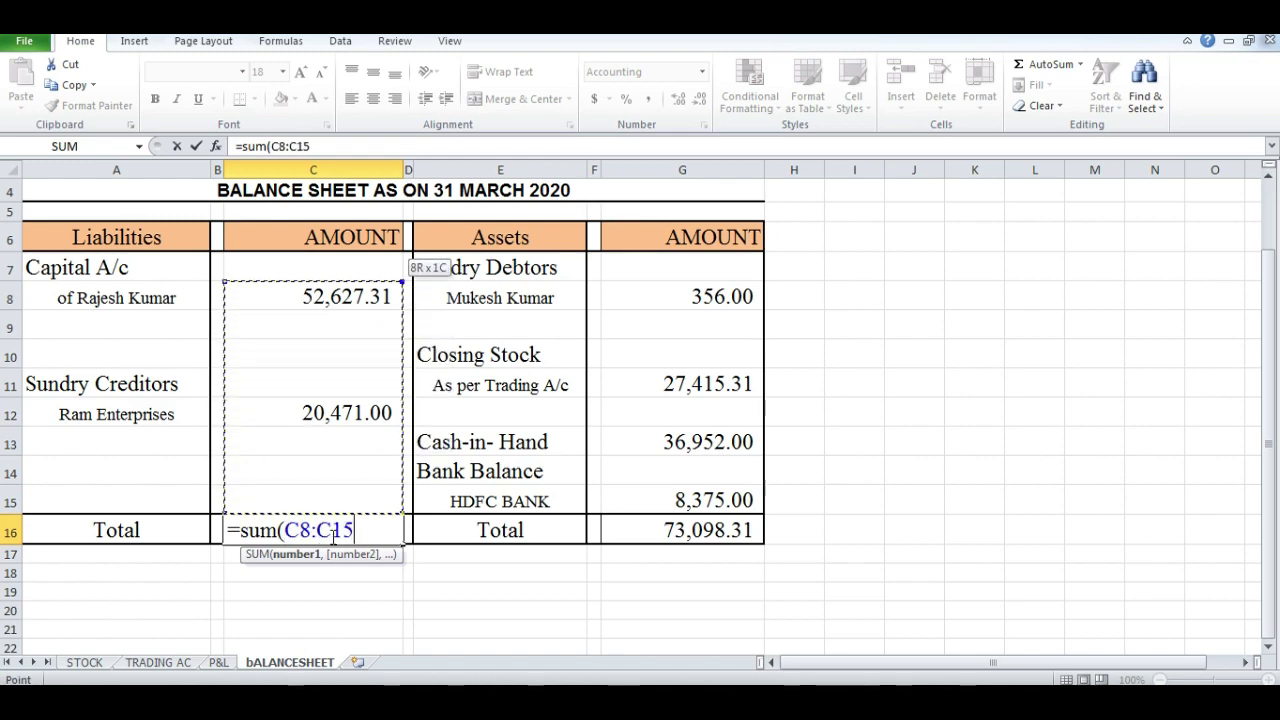
key("shift+Up")
key("Return")
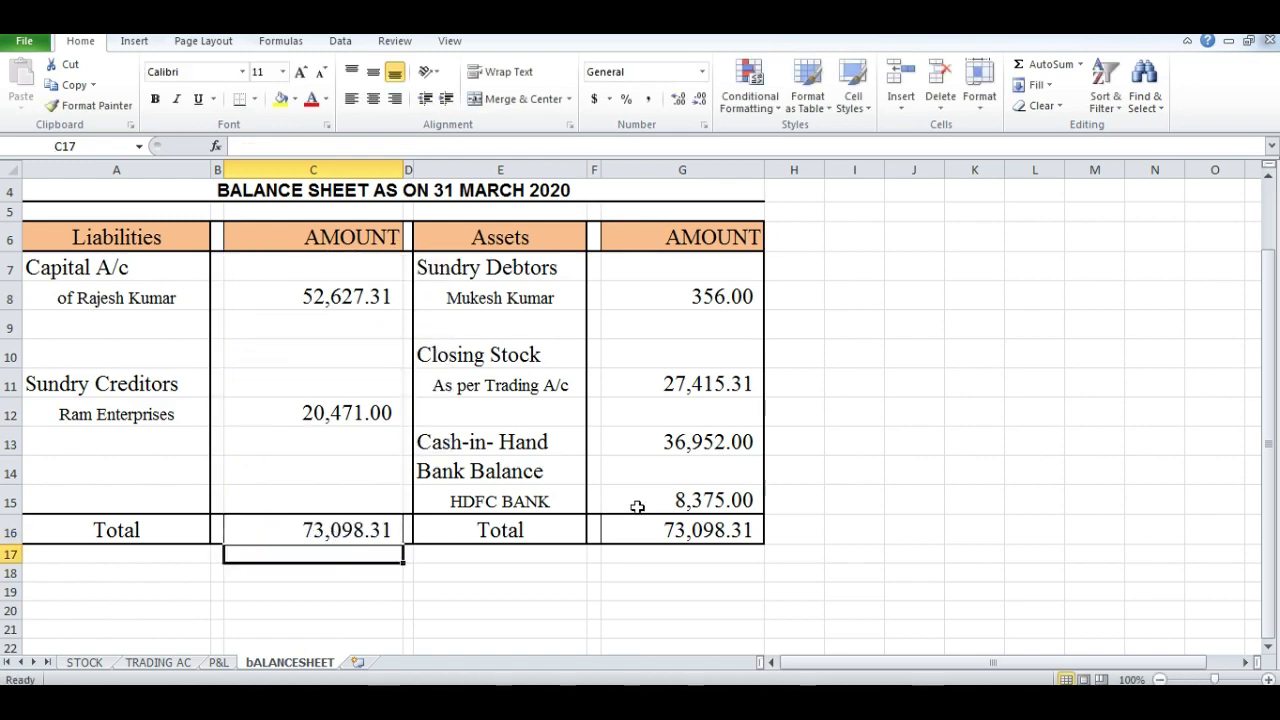
left_click(632, 588)
left_click(349, 530)
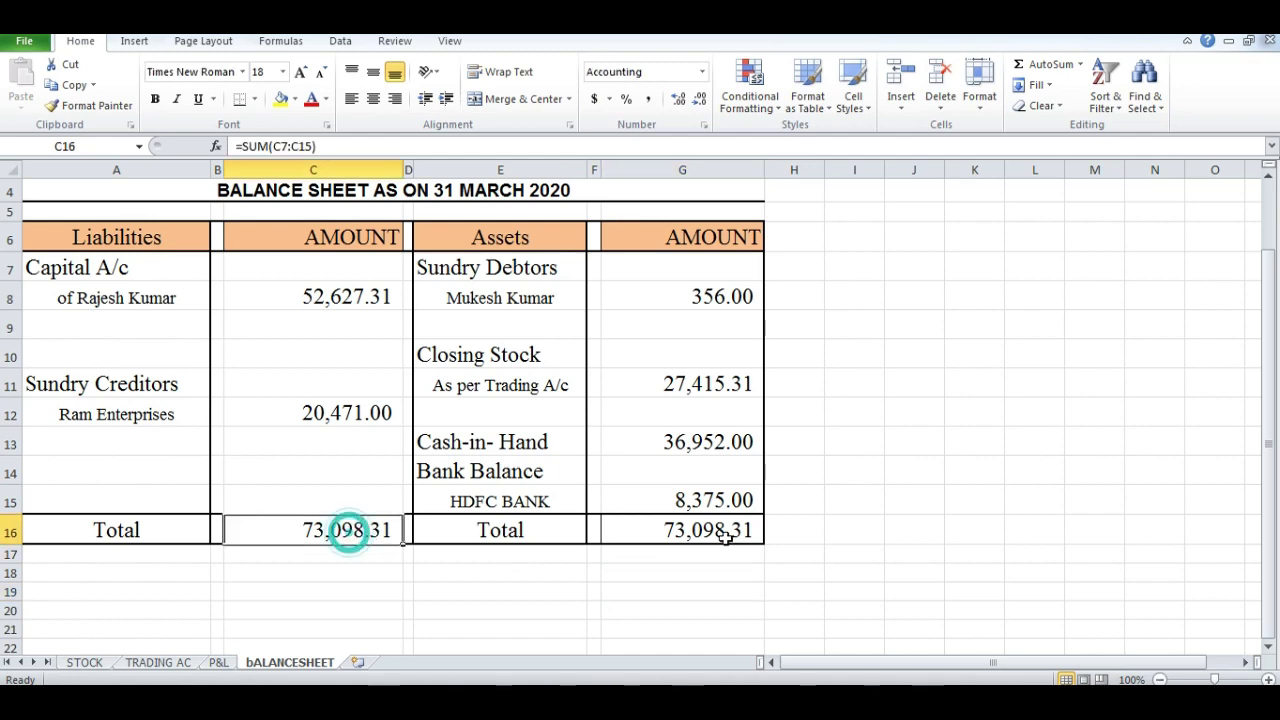
left_click(722, 532)
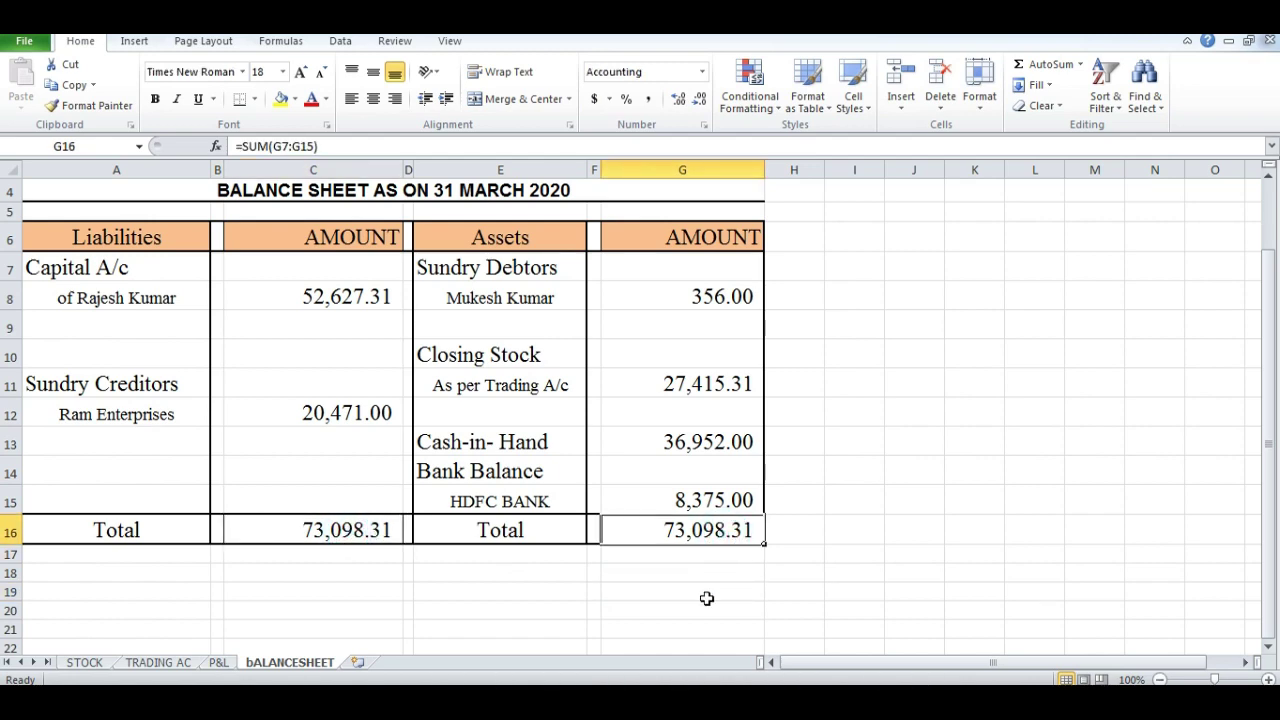
left_click(573, 587)
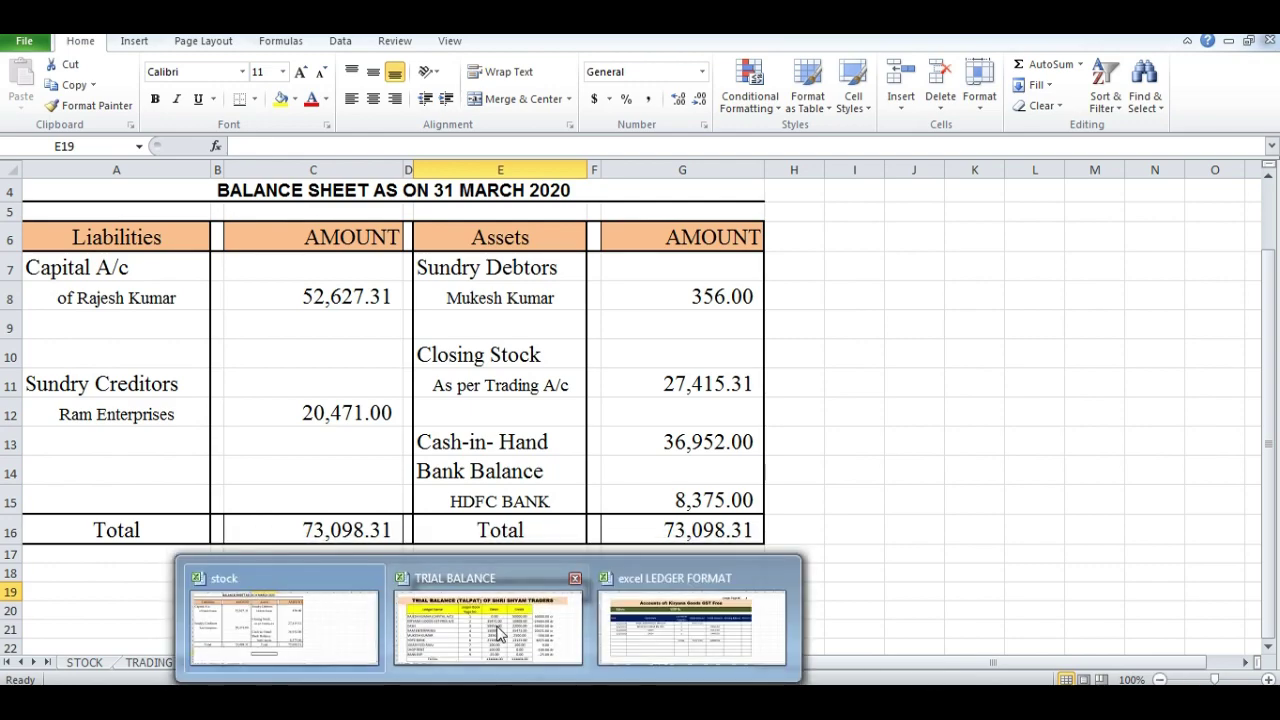
Step: Move between the trial balance and Kiryana Goods ledger workbooks, ending on the trial balance
left_click(494, 620)
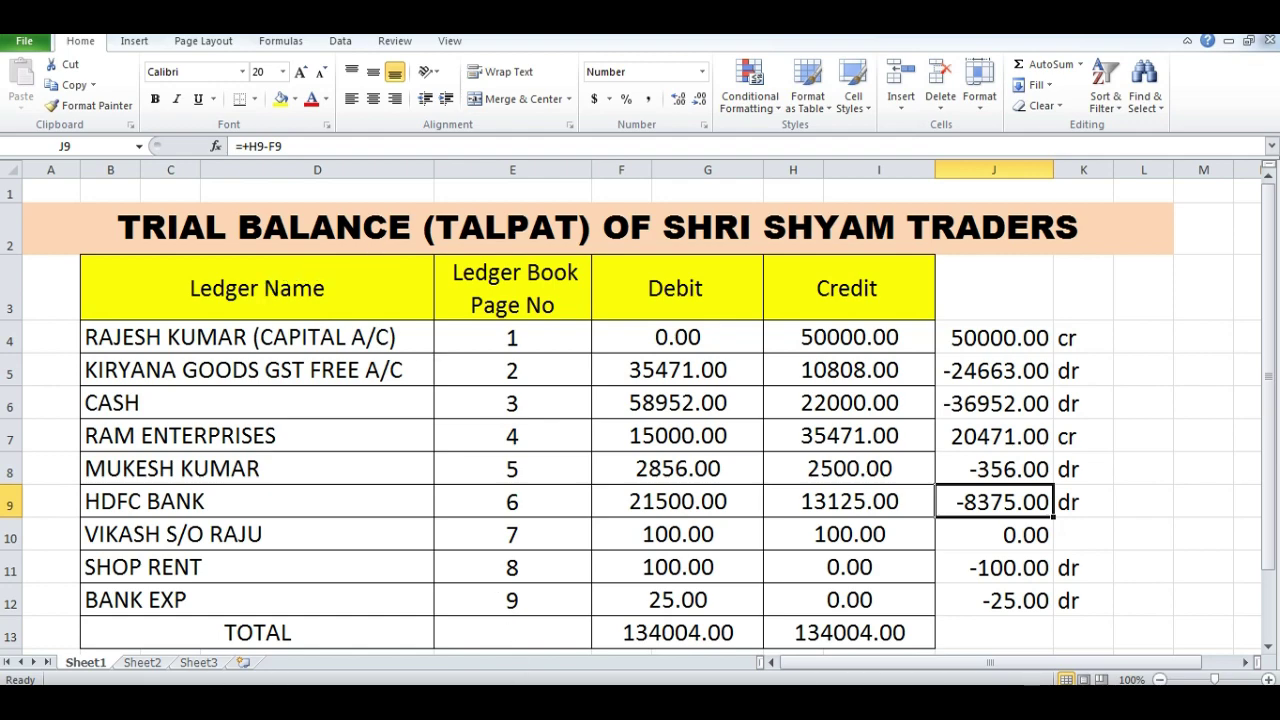
left_click(676, 640)
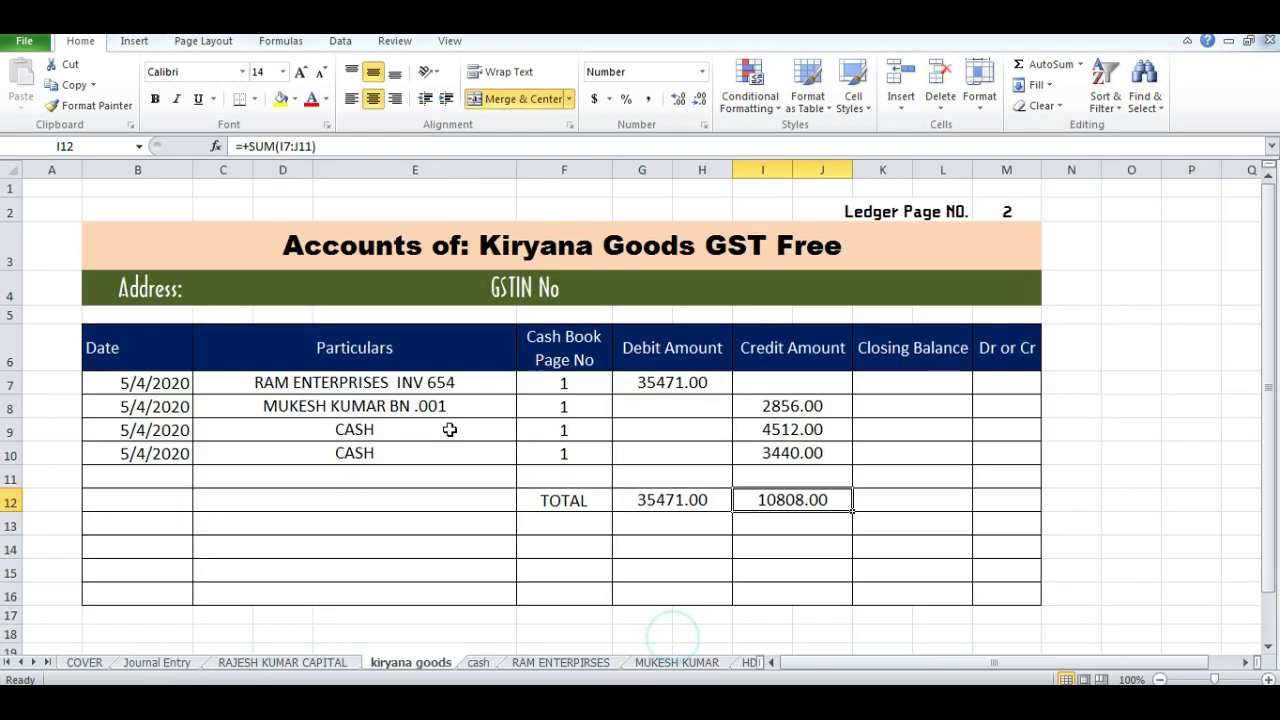
left_click(408, 496)
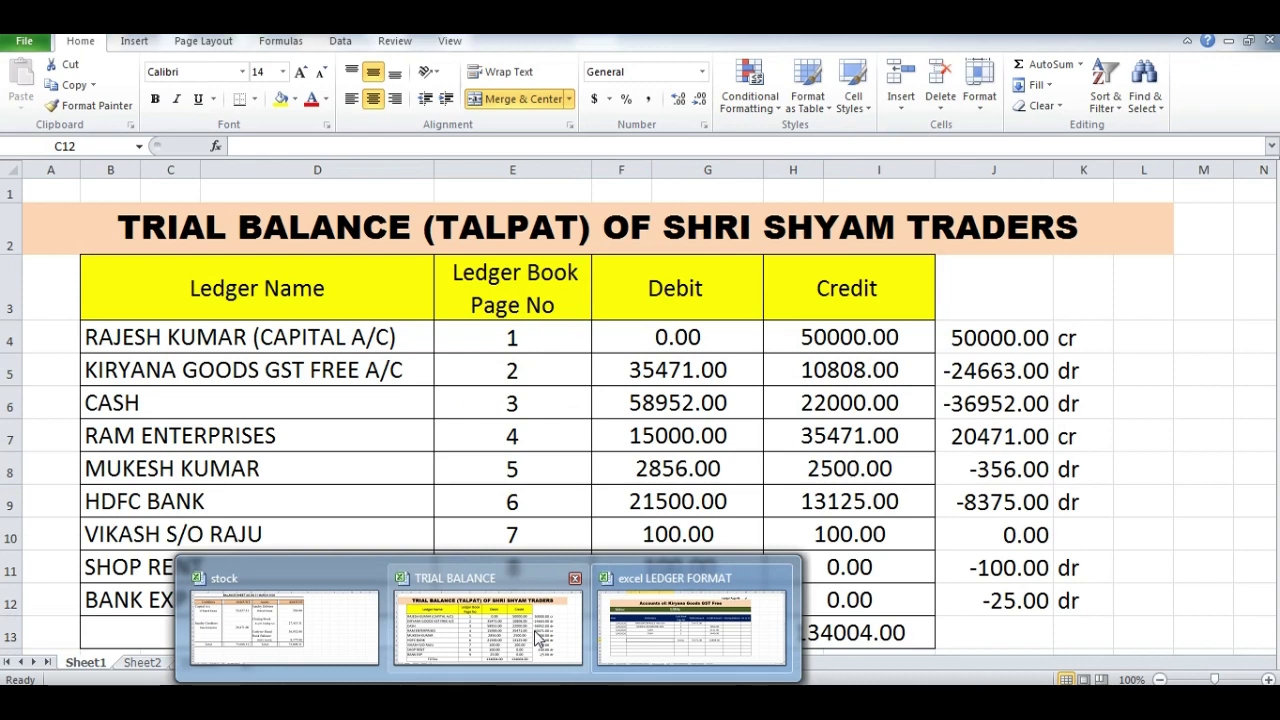
mouse_move(488, 615)
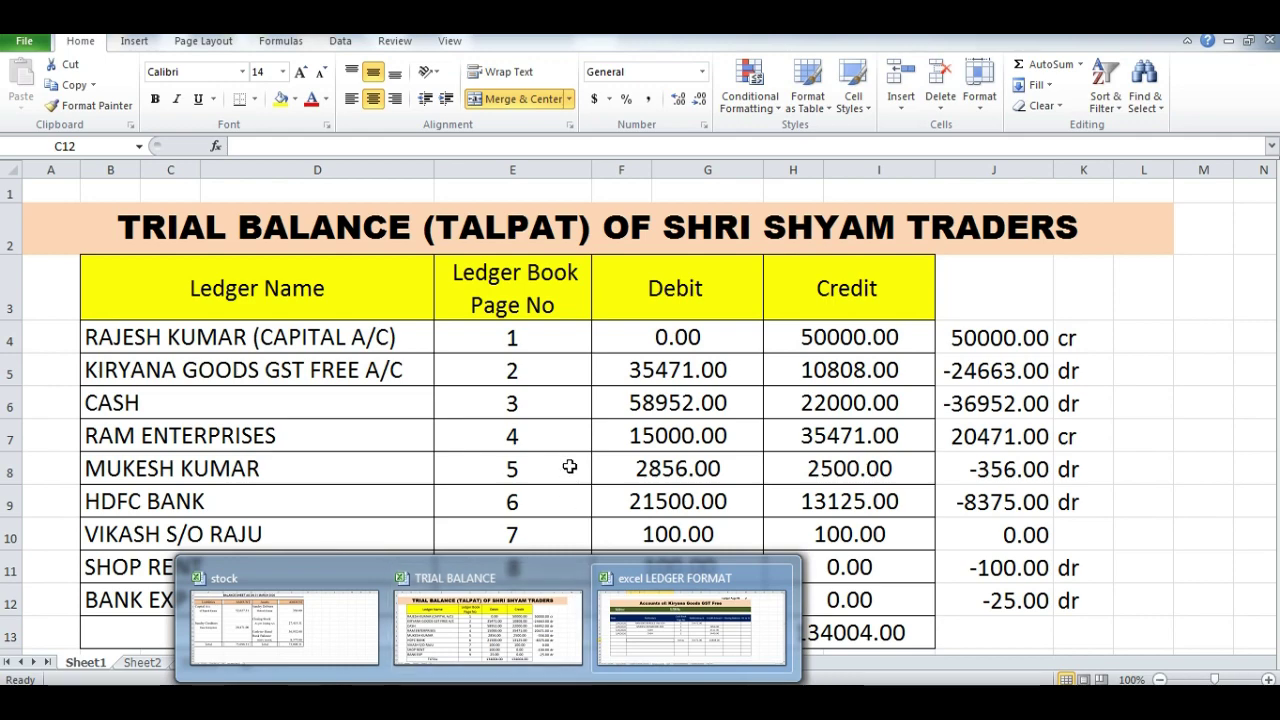
key("ctrl+Tab")
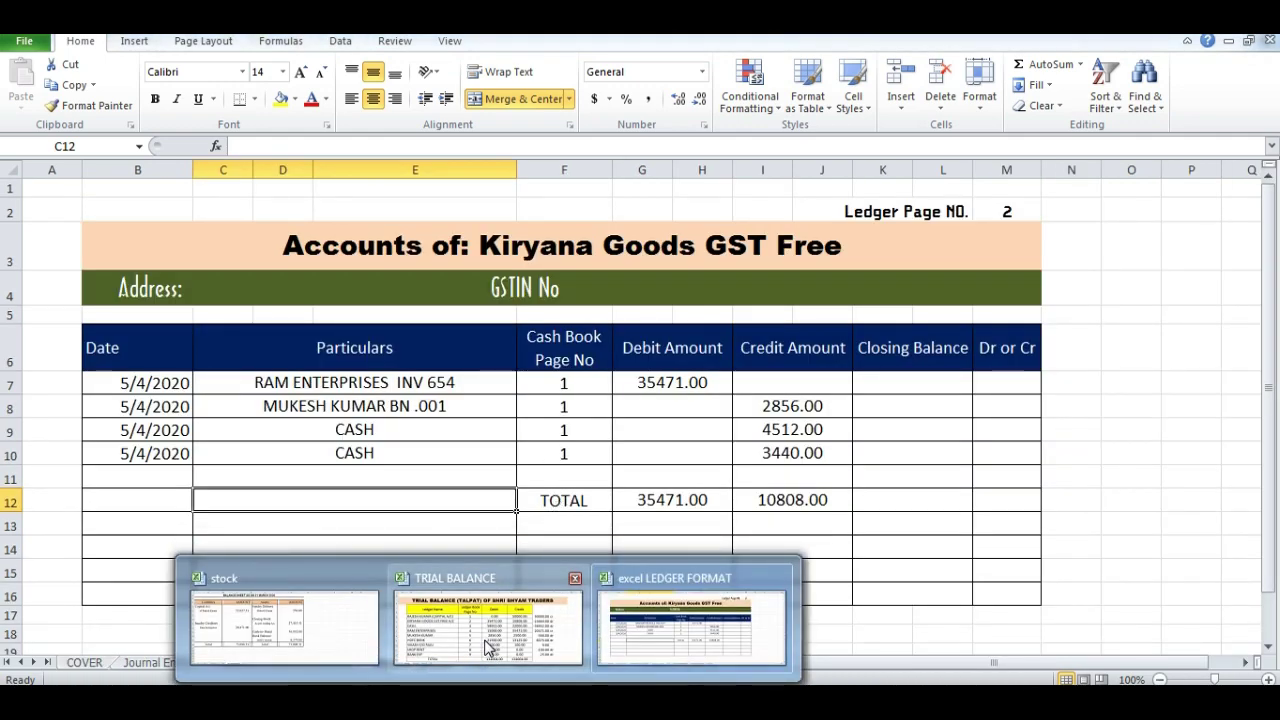
left_click(484, 638)
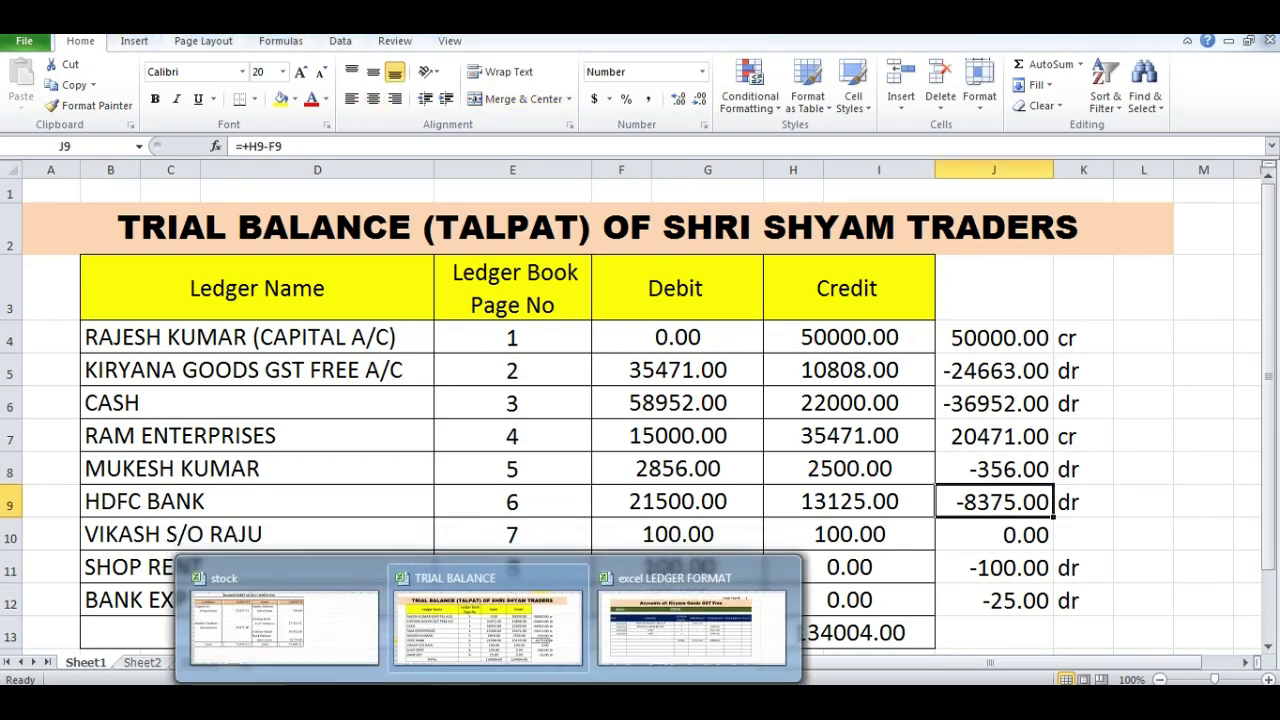
Step: In the balance sheet workbook, look through the TRADING AC and P&L sheets
left_click(300, 625)
scroll(423, 590, "up", 1)
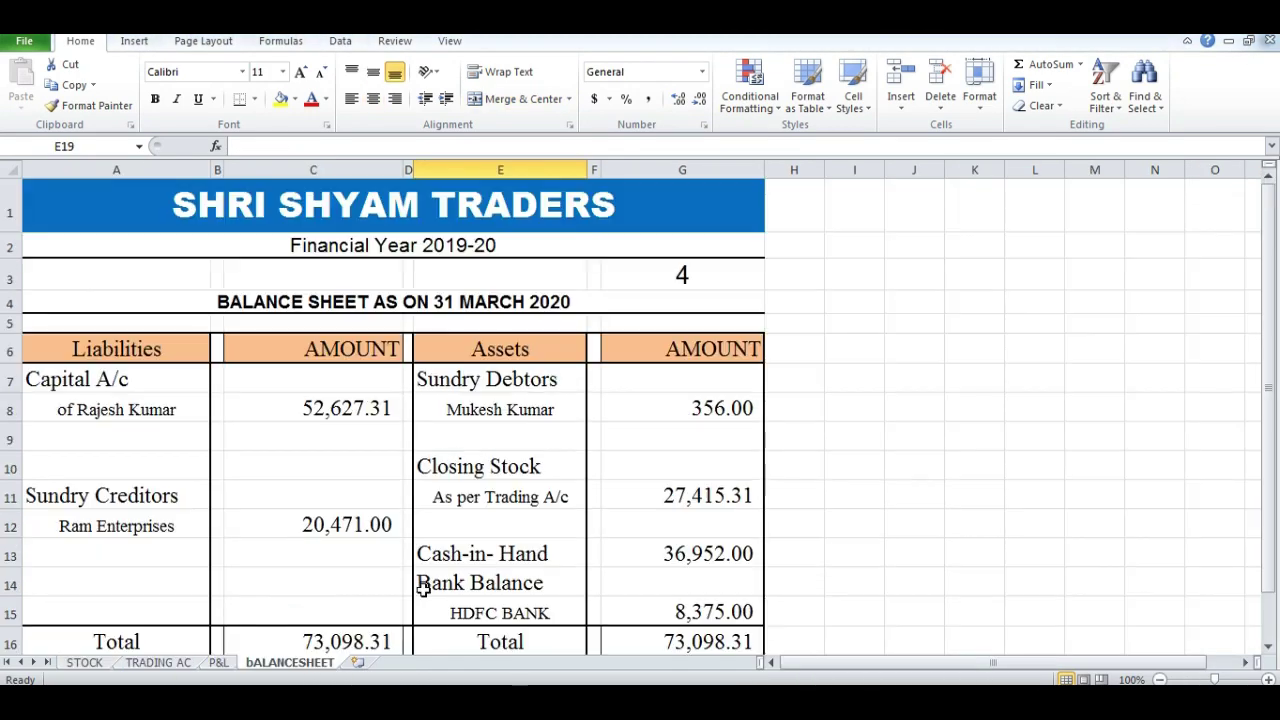
left_click(150, 663)
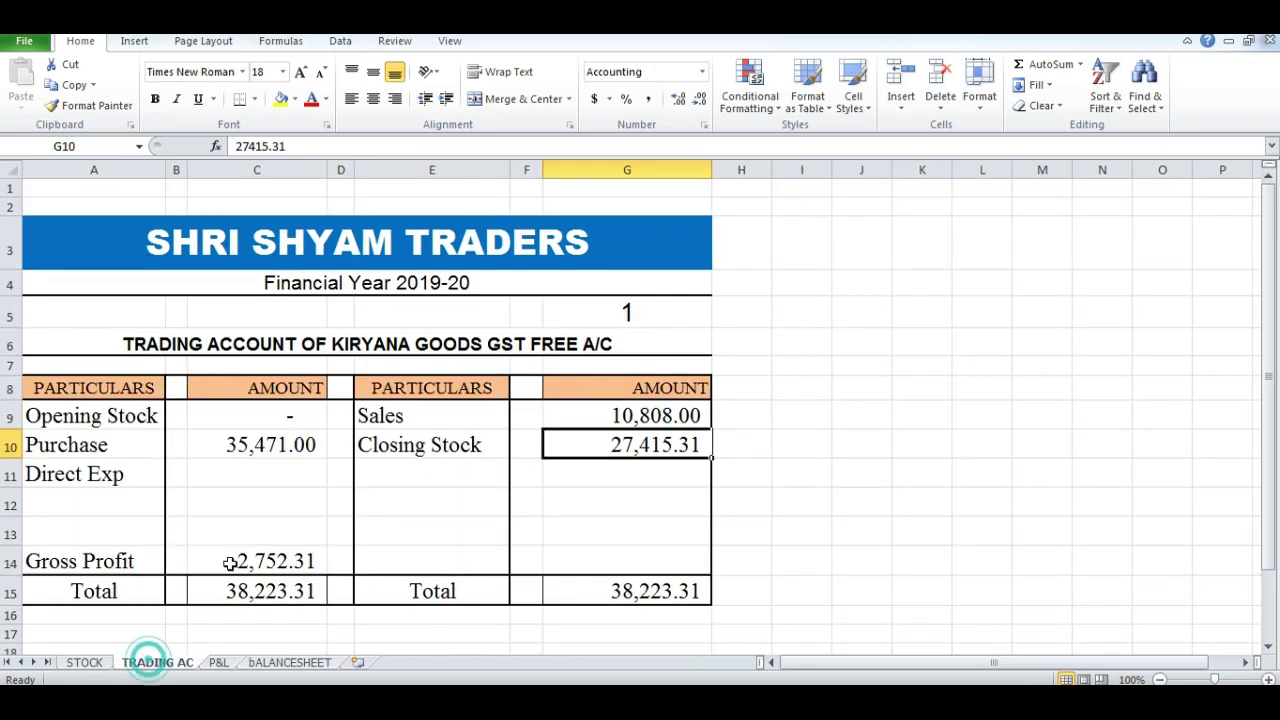
left_click(586, 318)
scroll(513, 433, "down", 3)
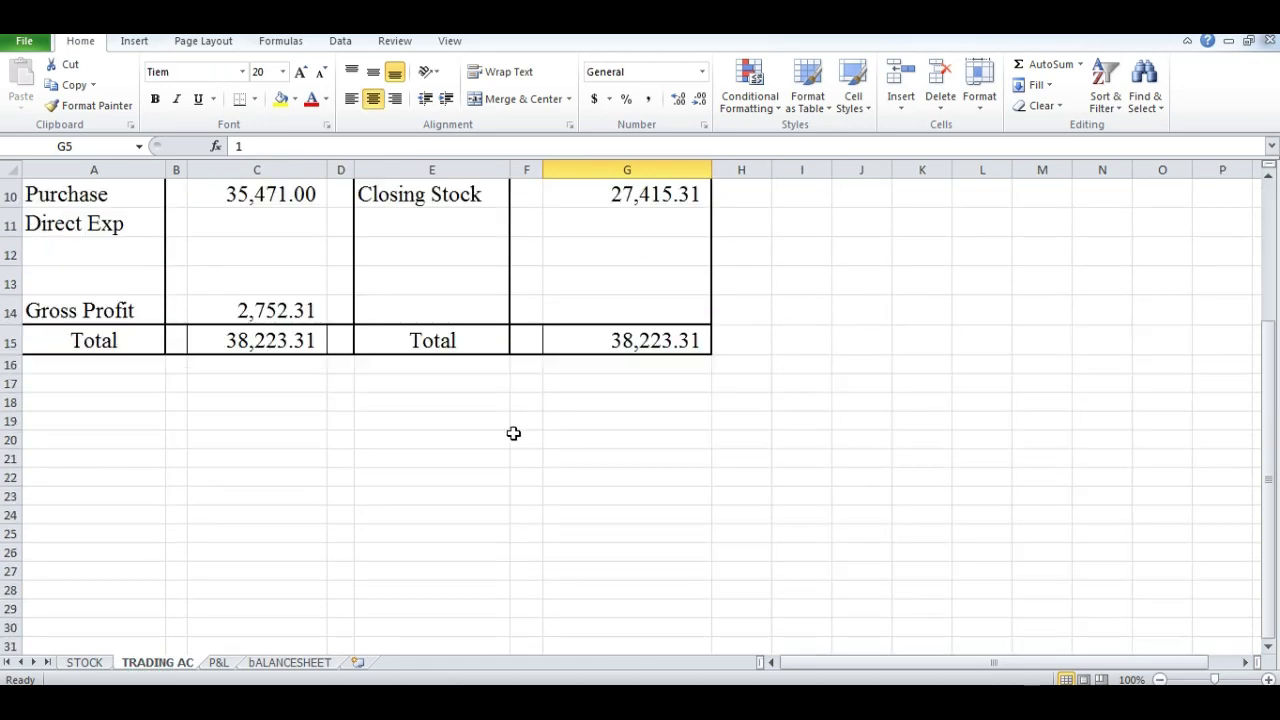
left_click(218, 662)
scroll(468, 349, "up", 2)
left_click(466, 280)
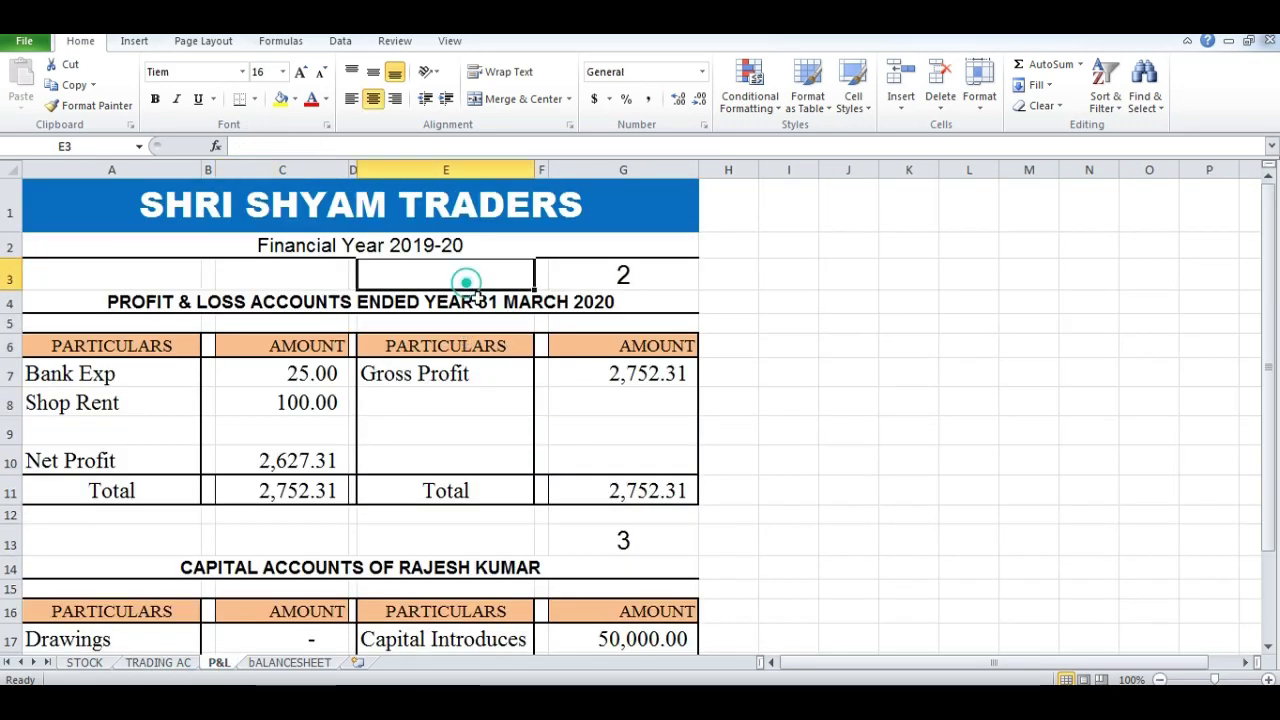
left_click(570, 514)
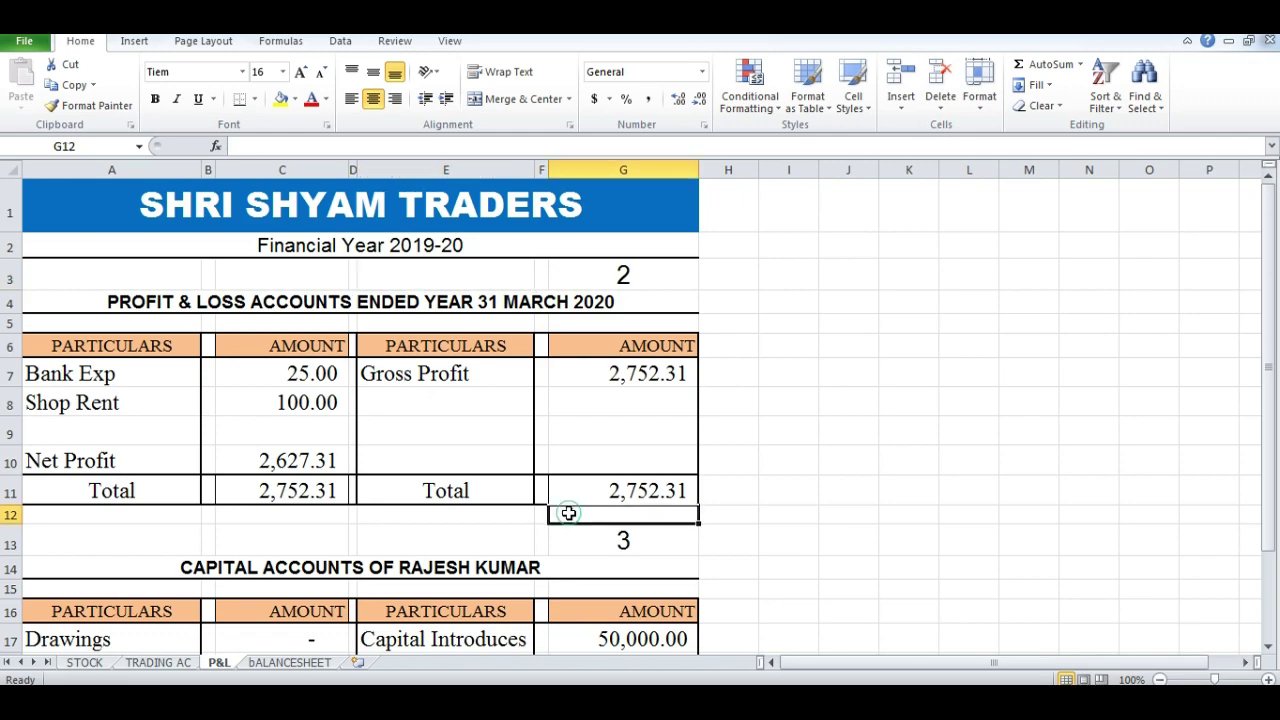
left_click(285, 662)
left_click(706, 279)
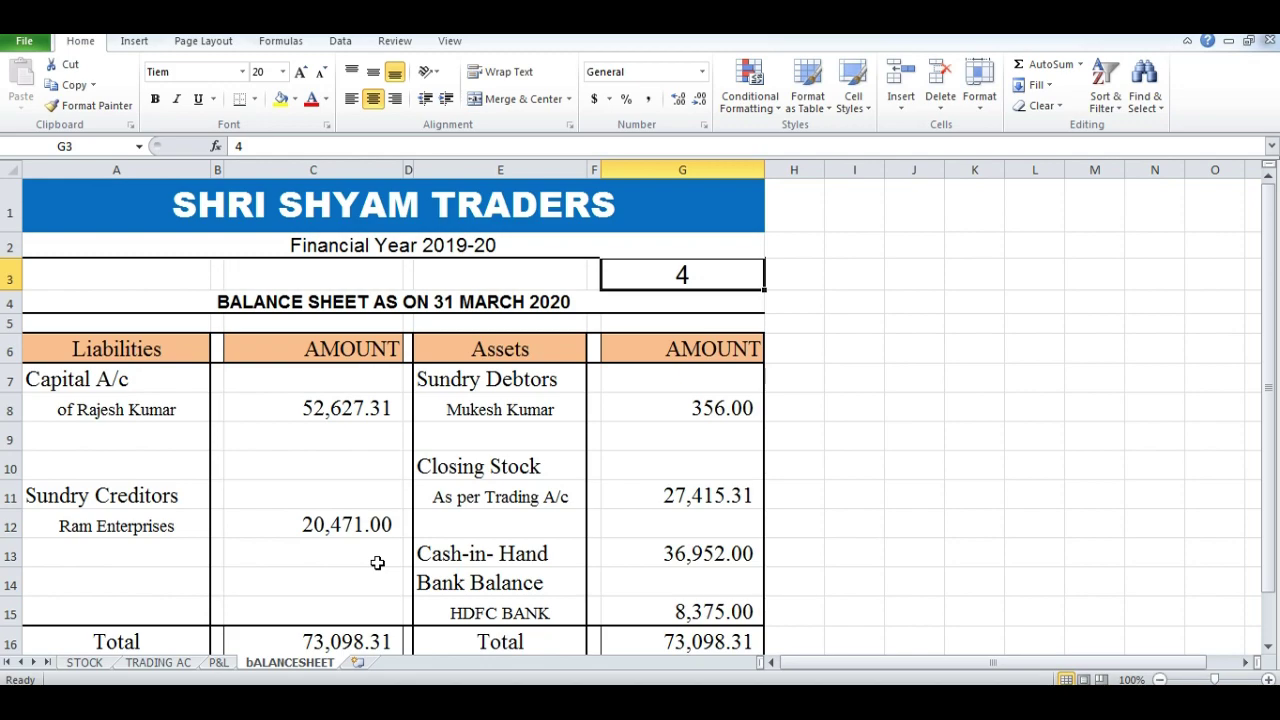
Step: Check the Gross Profit (C14), Net Profit (C10) and capital Closing Balance (C20) formulas
left_click(157, 662)
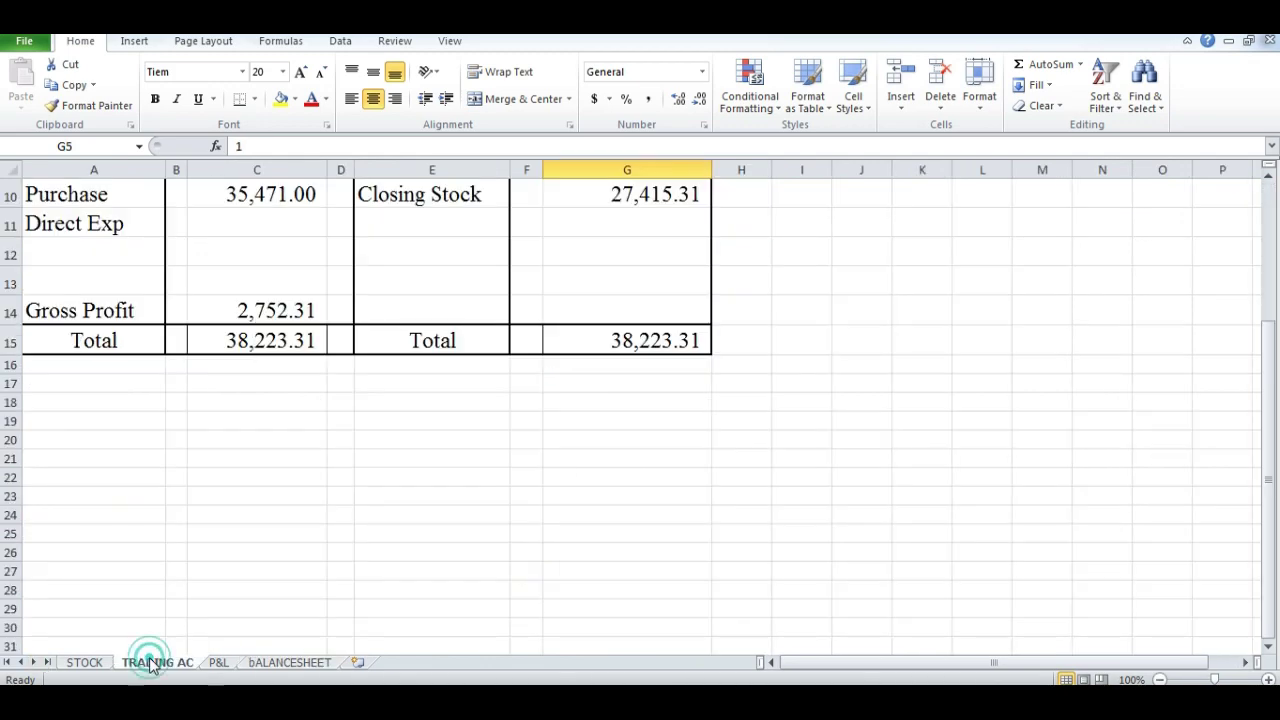
scroll(307, 366, "up", 3)
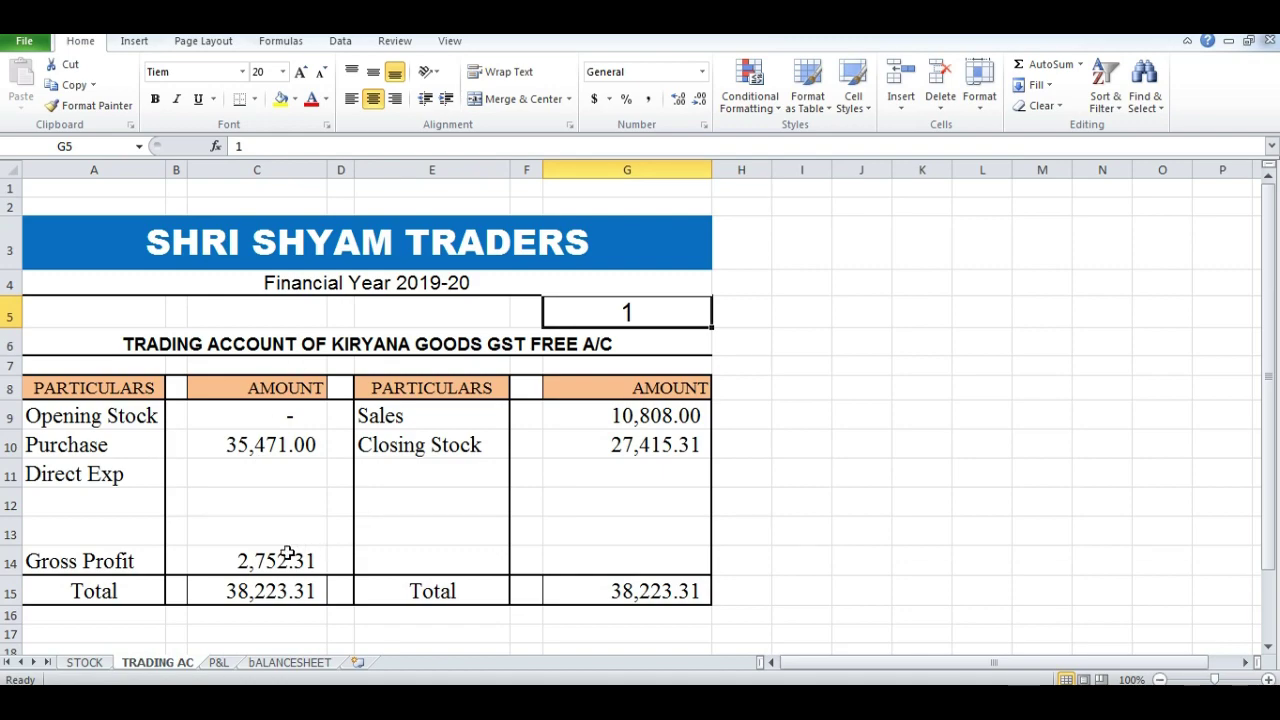
left_click(258, 563)
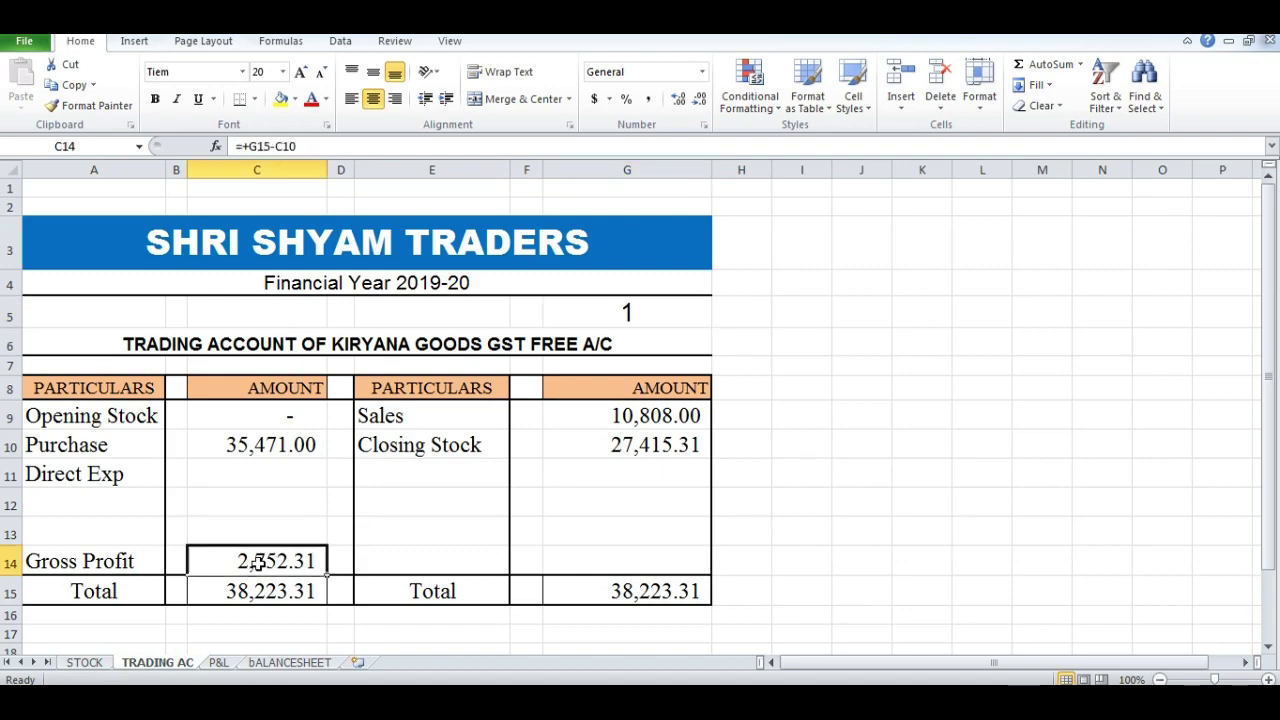
left_click(218, 662)
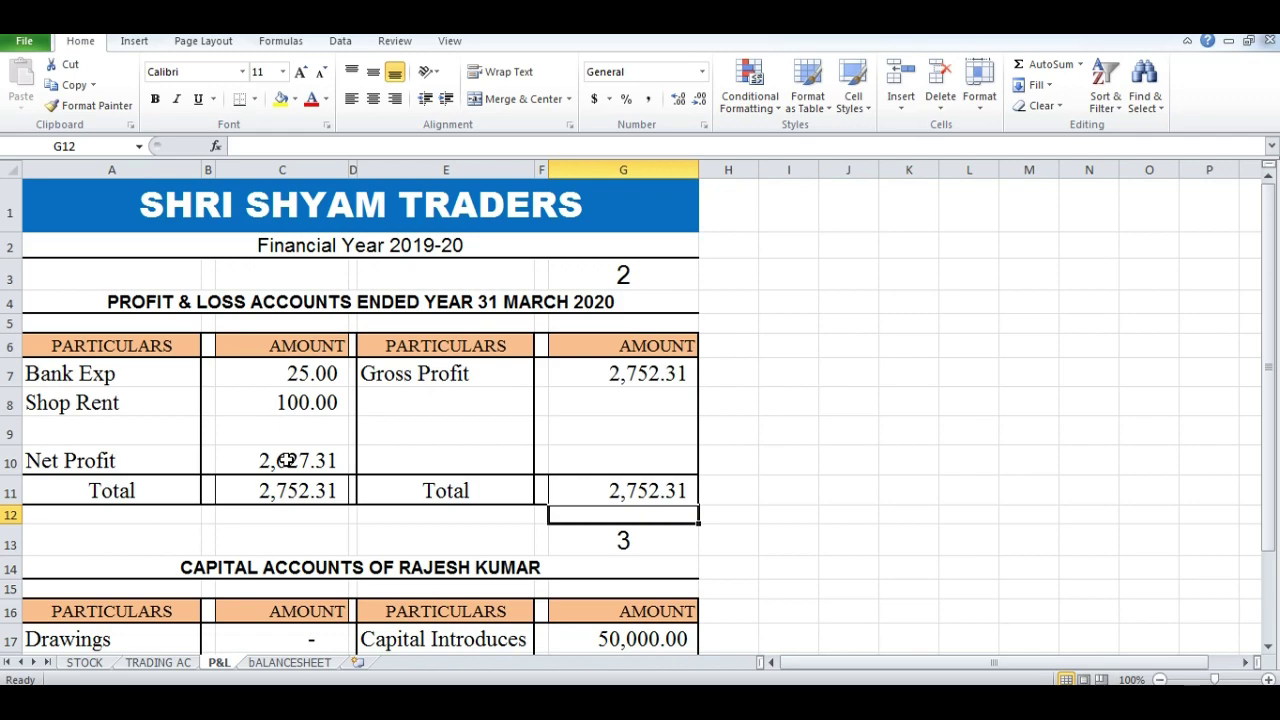
left_click(288, 459)
scroll(471, 449, "down", 1)
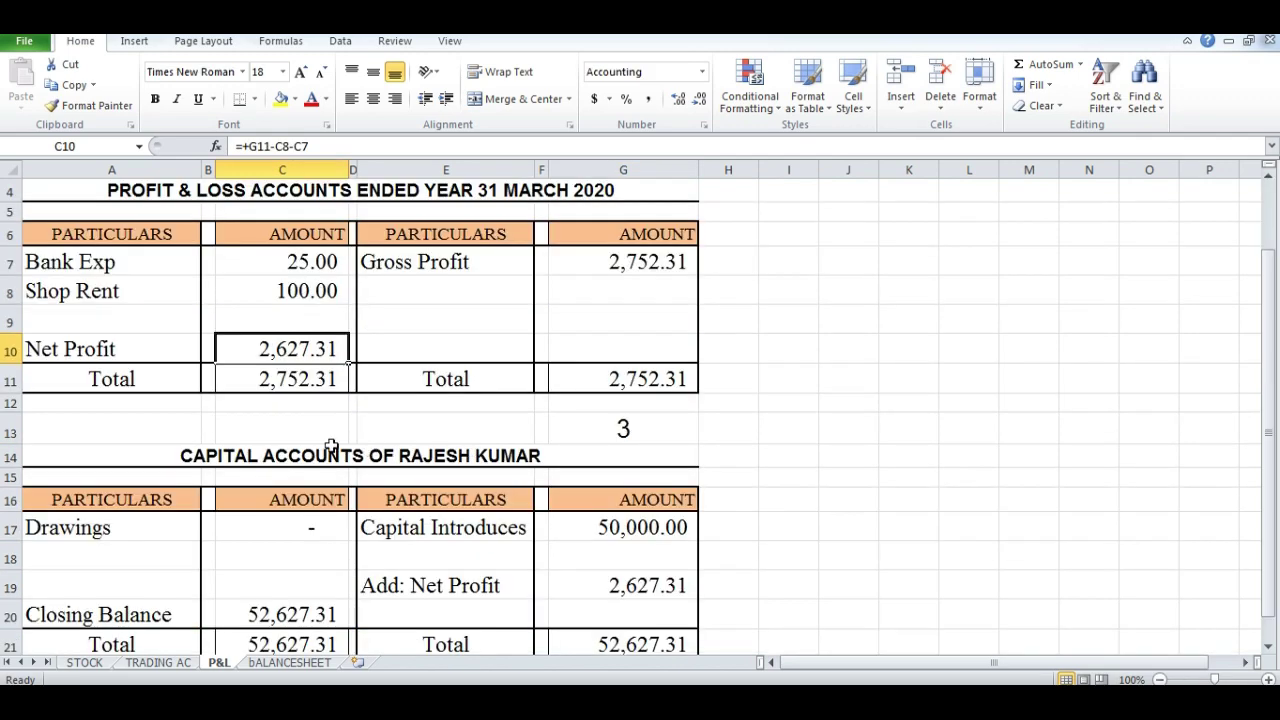
scroll(332, 446, "down", 1)
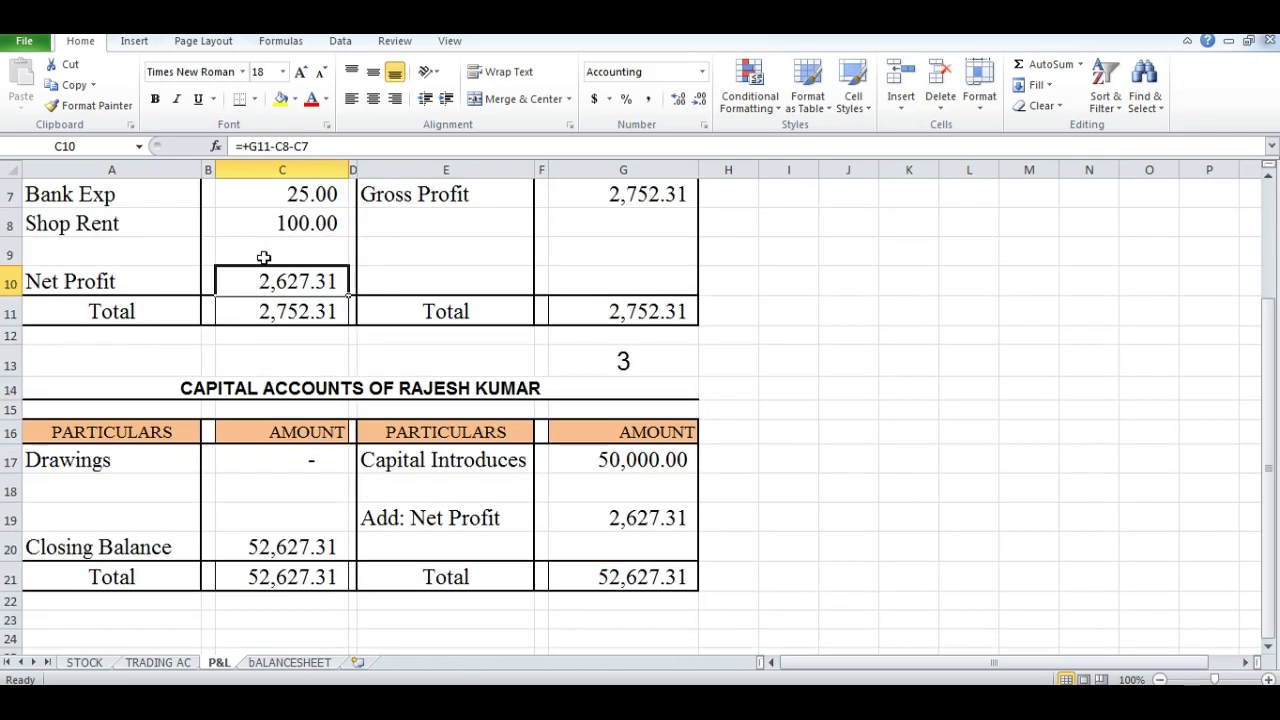
left_click(270, 547)
left_click(617, 518)
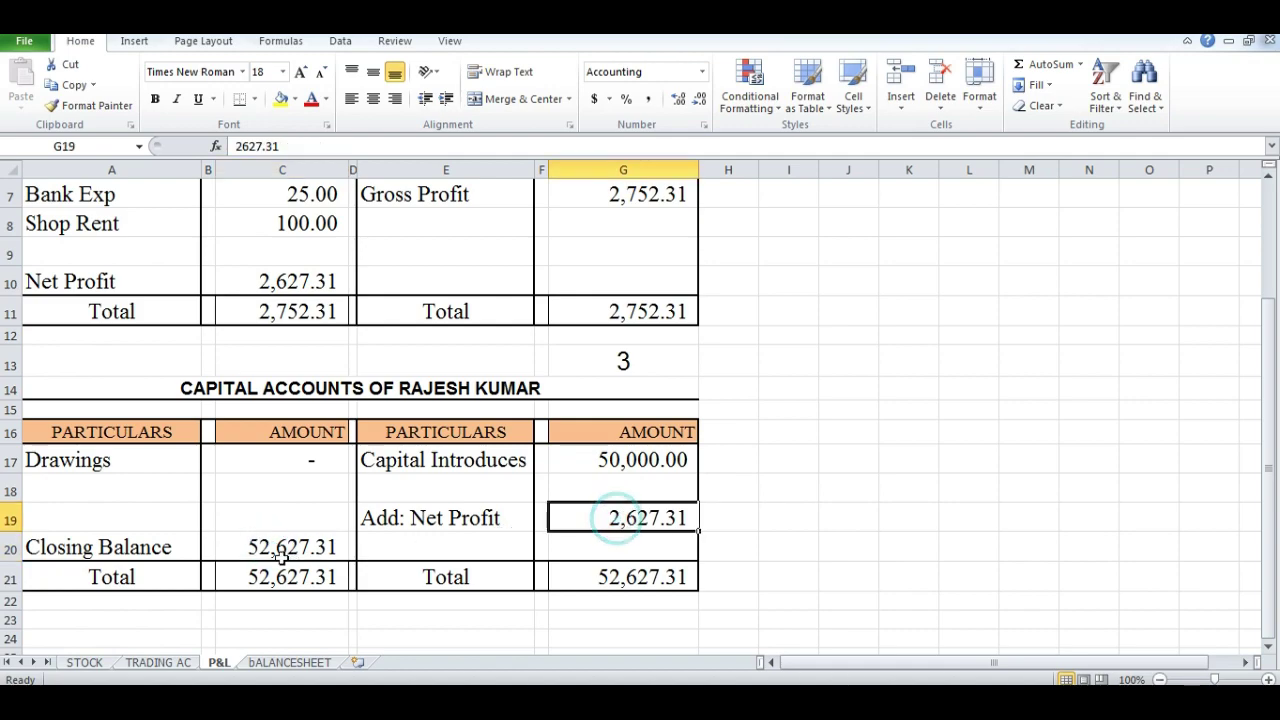
left_click(270, 662)
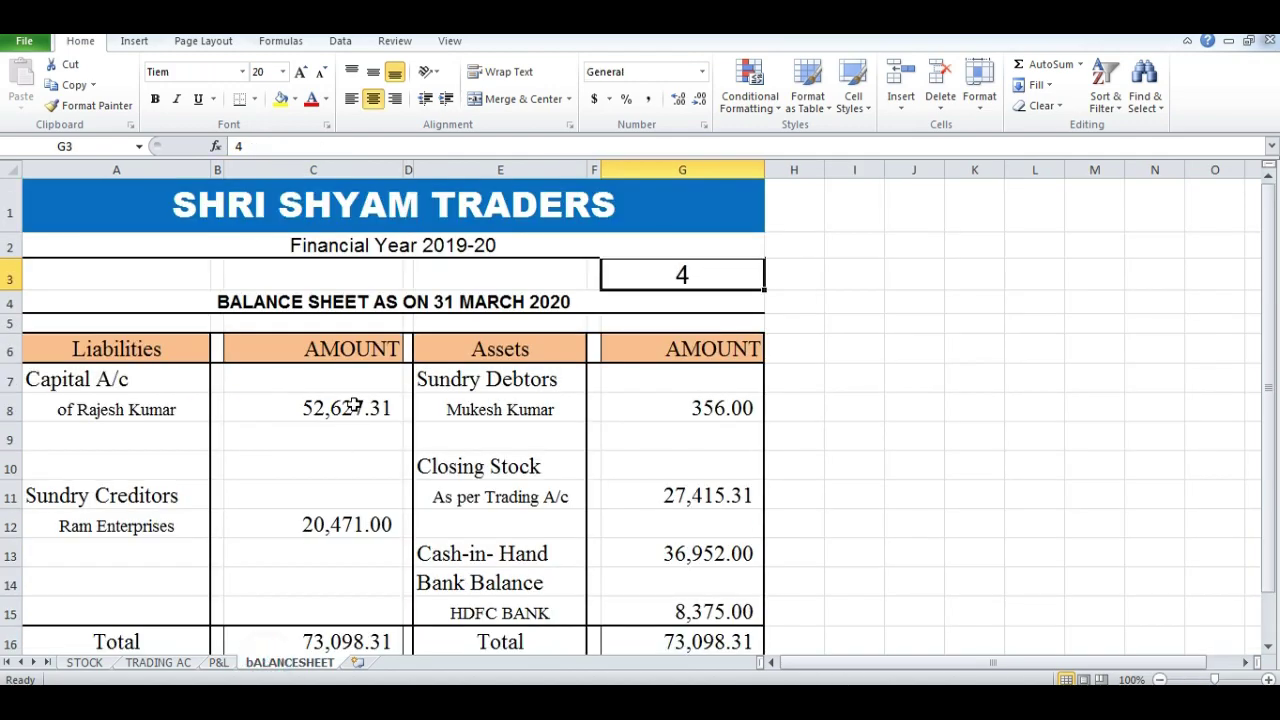
scroll(360, 407, "down", 1)
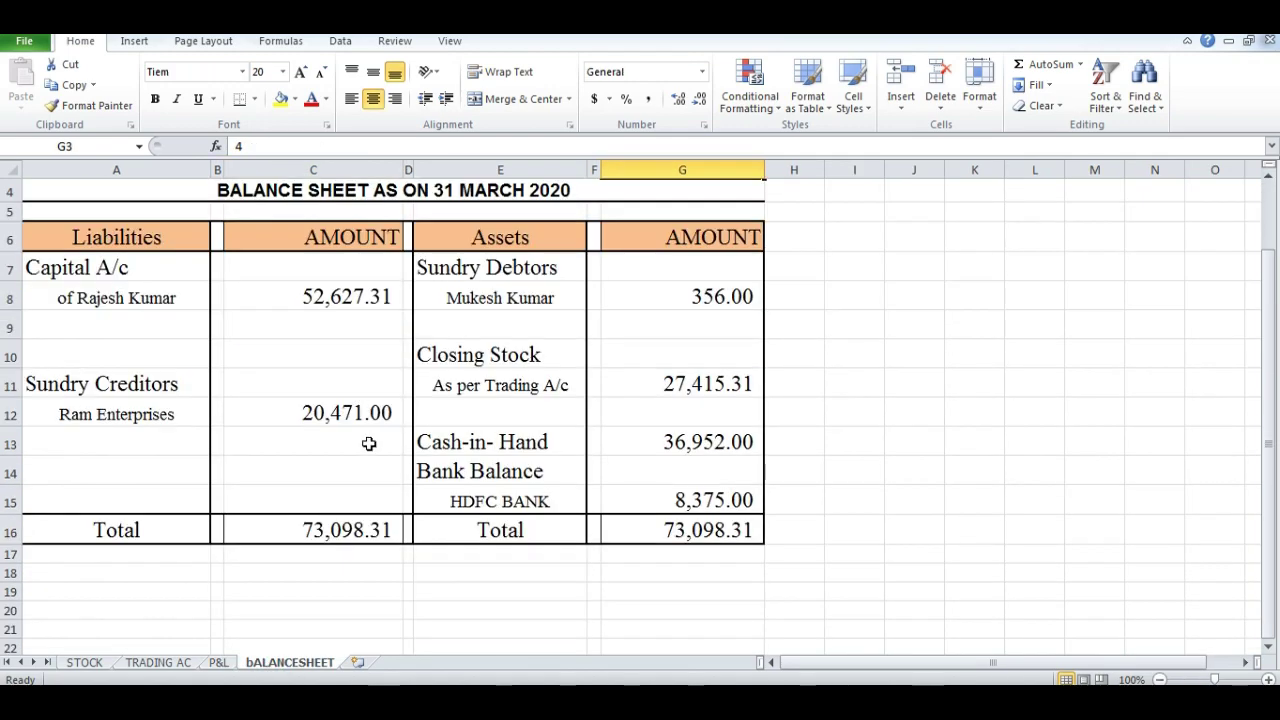
scroll(375, 528, "up", 1)
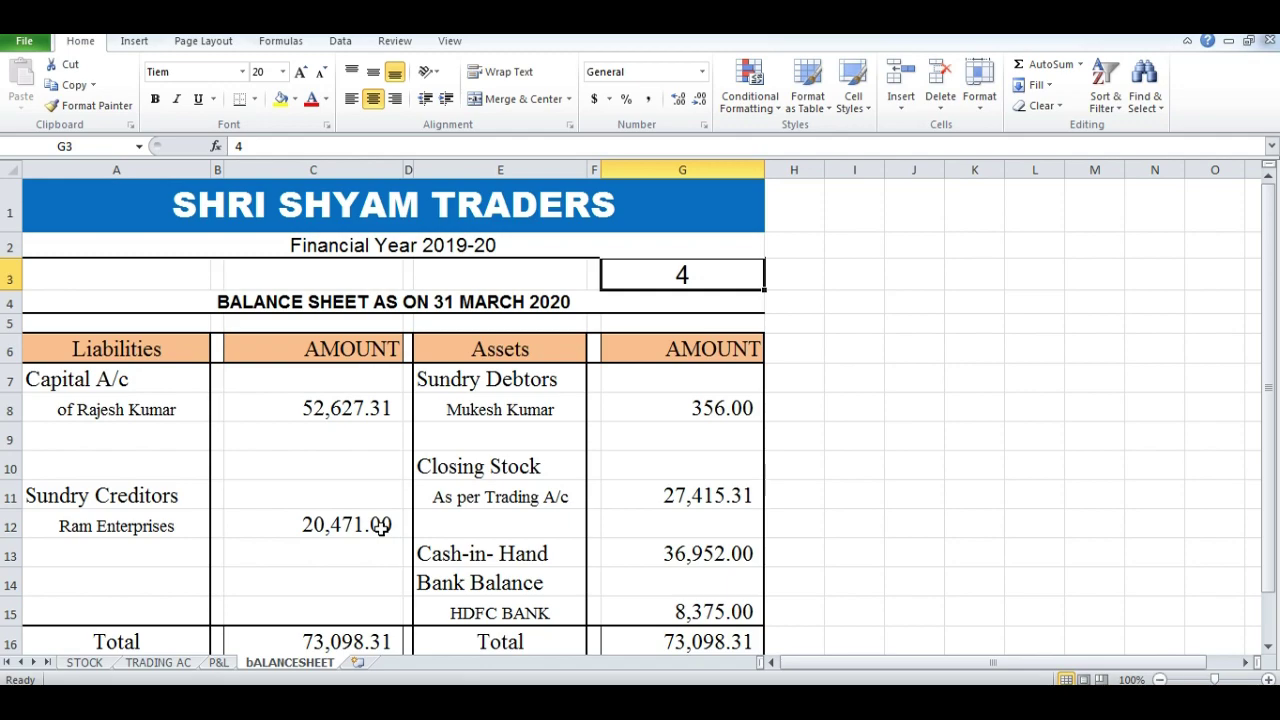
scroll(381, 528, "down", 1)
left_click(330, 531)
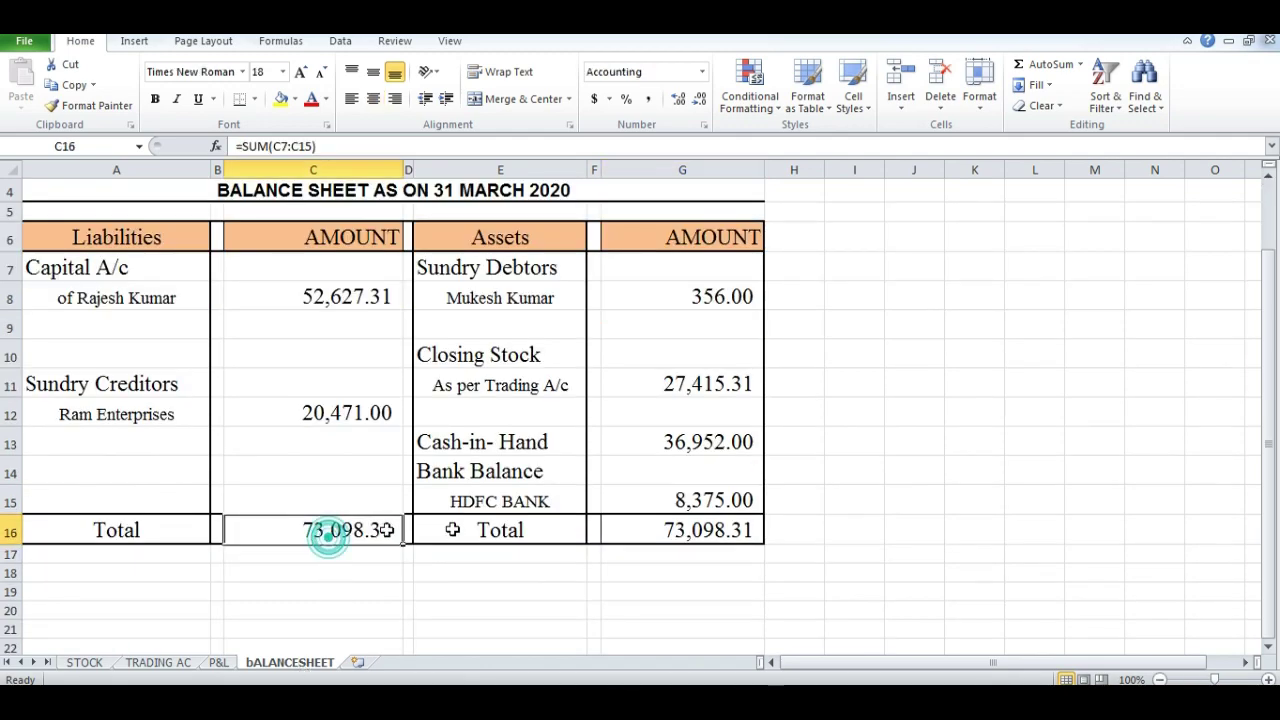
left_click(680, 533)
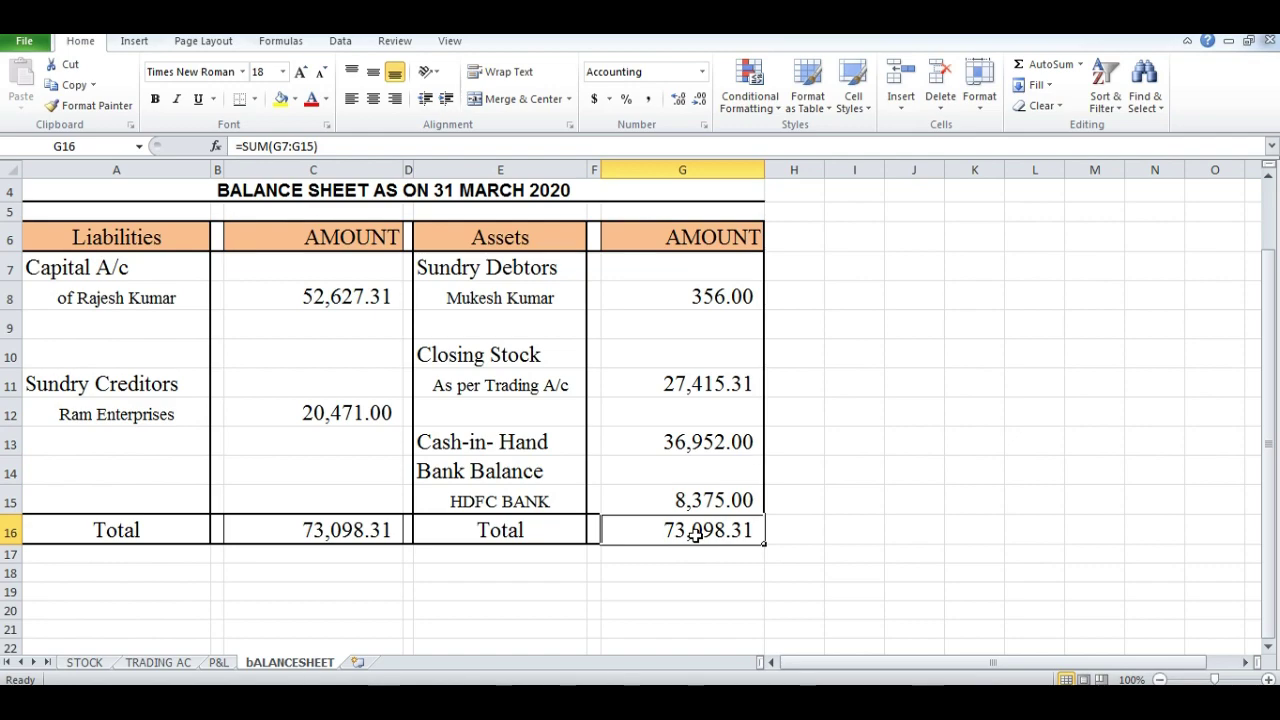